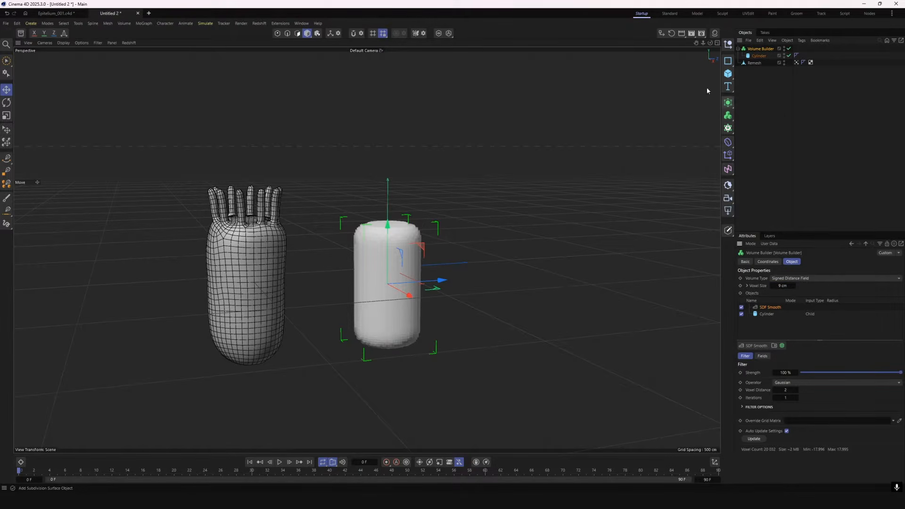
Add a Volume Mesher to the Volume Builder and convert the capsule into a single polygon mesh
{"action": "left_click_drag", "start_coordinate": [711, 43], "coordinate": [683, 26]}
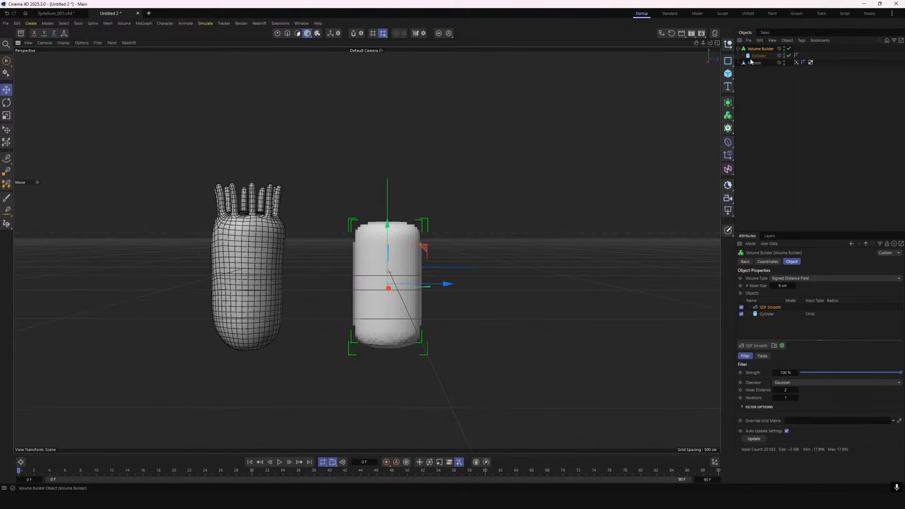
{"action": "left_click", "coordinate": [728, 116]}
{"action": "left_click", "coordinate": [758, 141]}
{"action": "right_click", "coordinate": [757, 49]}
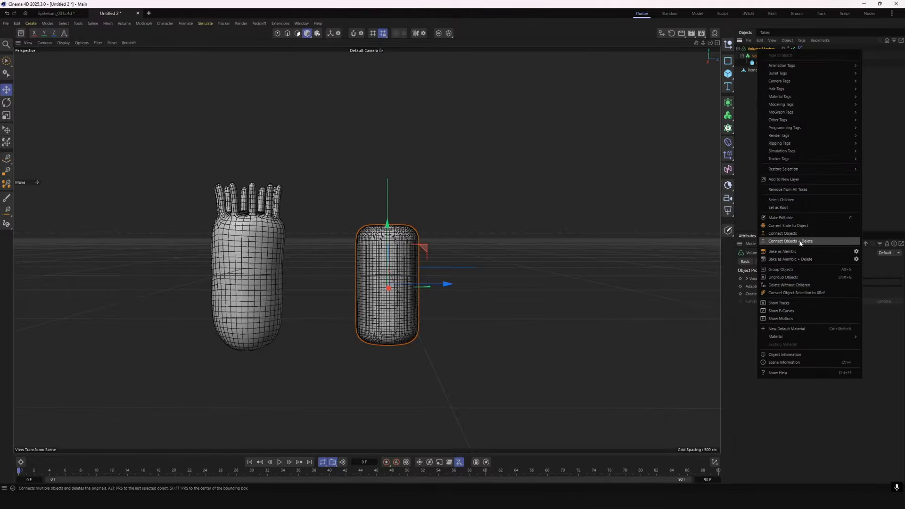
{"action": "left_click", "coordinate": [801, 242]}
{"action": "mouse_move", "coordinate": [710, 43]}
{"action": "left_mouse_down"}
{"action": "mouse_move", "coordinate": [731, 56]}
{"action": "mouse_move", "coordinate": [711, 60]}
{"action": "left_mouse_up"}
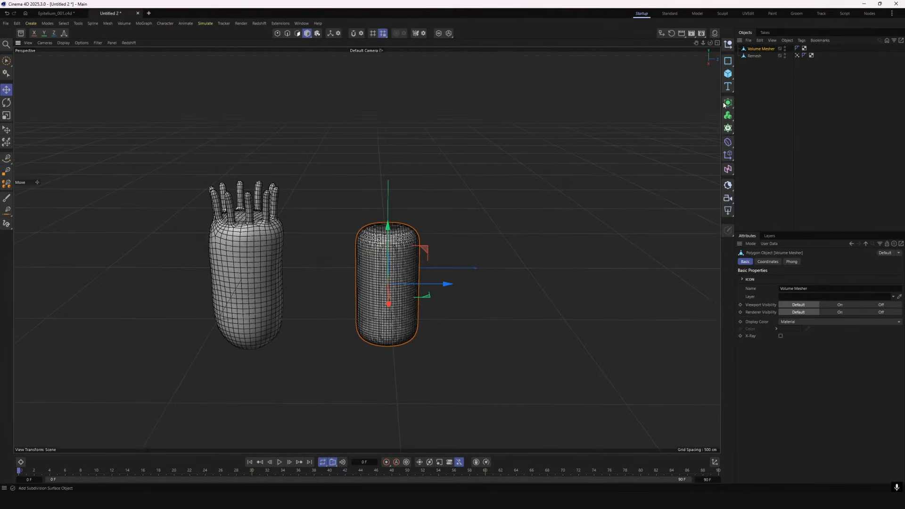
Draw a straight vertical two-point spline rising from the top centre of the capsule in the Right view
{"action": "left_click", "coordinate": [718, 43]}
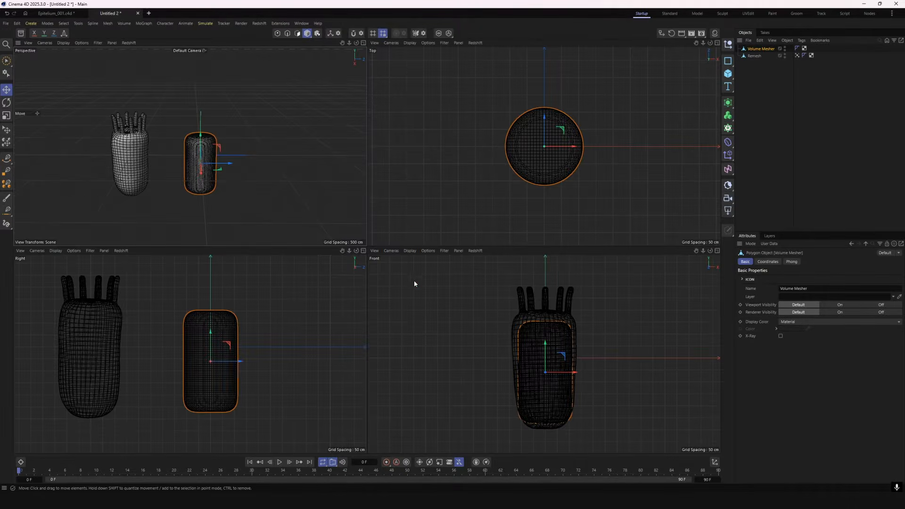
{"action": "left_click", "coordinate": [7, 159]}
{"action": "left_click", "coordinate": [210, 316]}
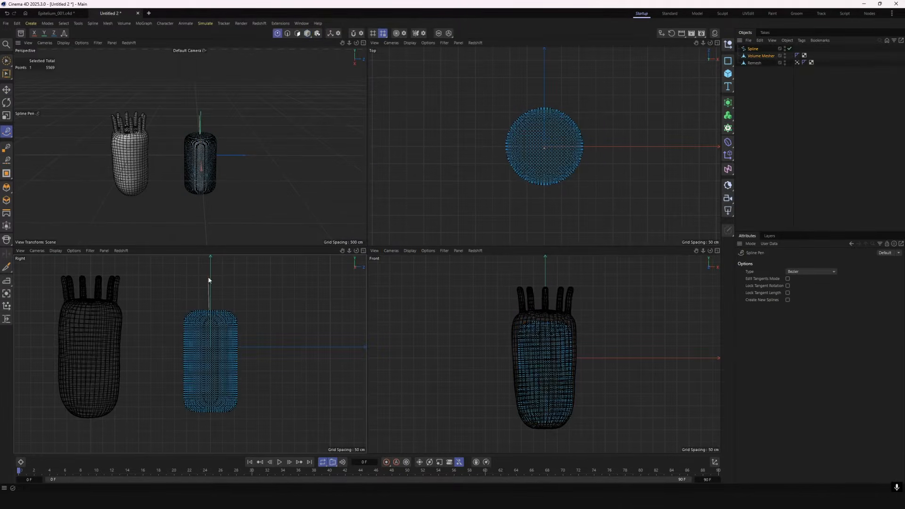
{"action": "left_click", "coordinate": [210, 315]}
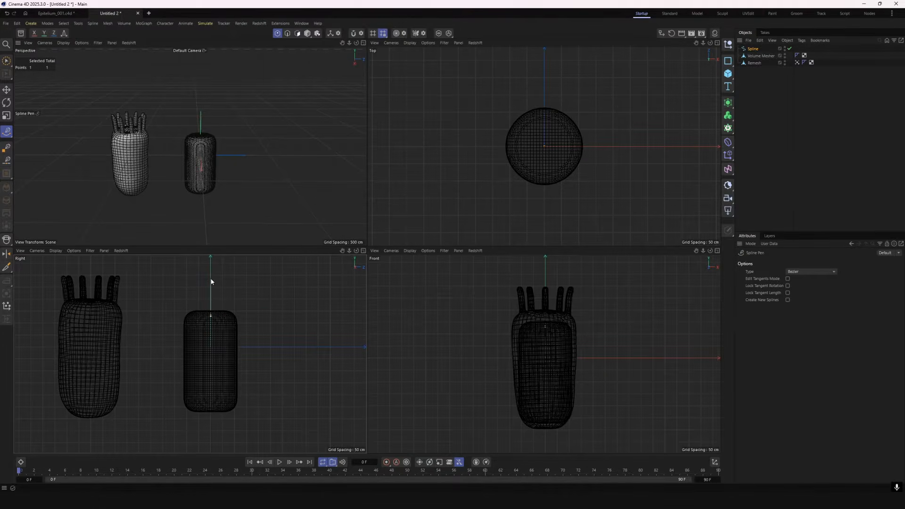
{"action": "left_click", "coordinate": [6, 90]}
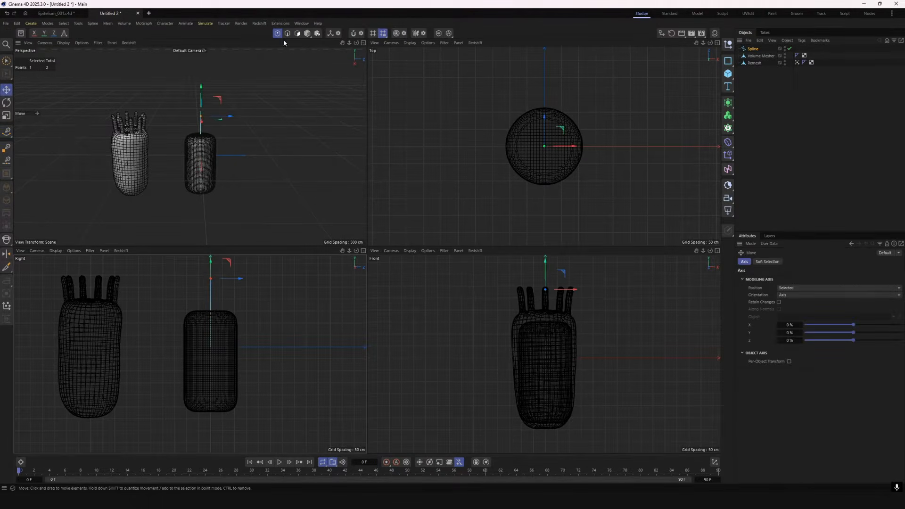
{"action": "left_click", "coordinate": [308, 33]}
{"action": "left_click", "coordinate": [363, 44]}
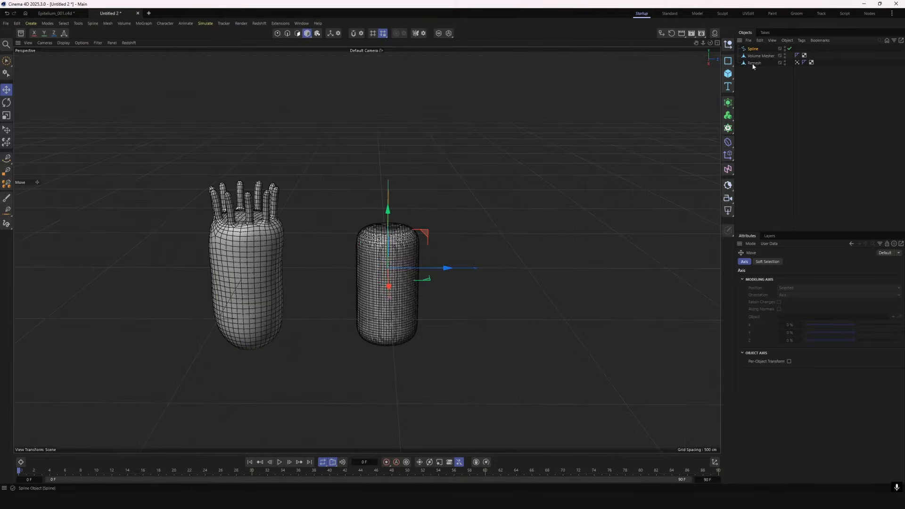
Put the spline in a radial Cloner with 9 clones and a 74 cm radius on the XZ plane
{"action": "key", "text": "alt+c"}
{"action": "left_click", "coordinate": [797, 279]}
{"action": "left_click", "coordinate": [798, 286]}
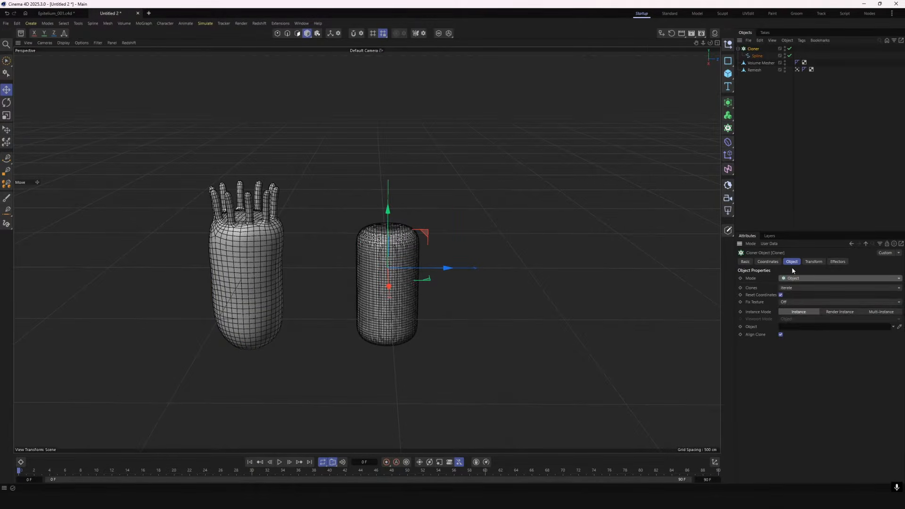
{"action": "left_click", "coordinate": [796, 279]}
{"action": "left_click", "coordinate": [797, 301]}
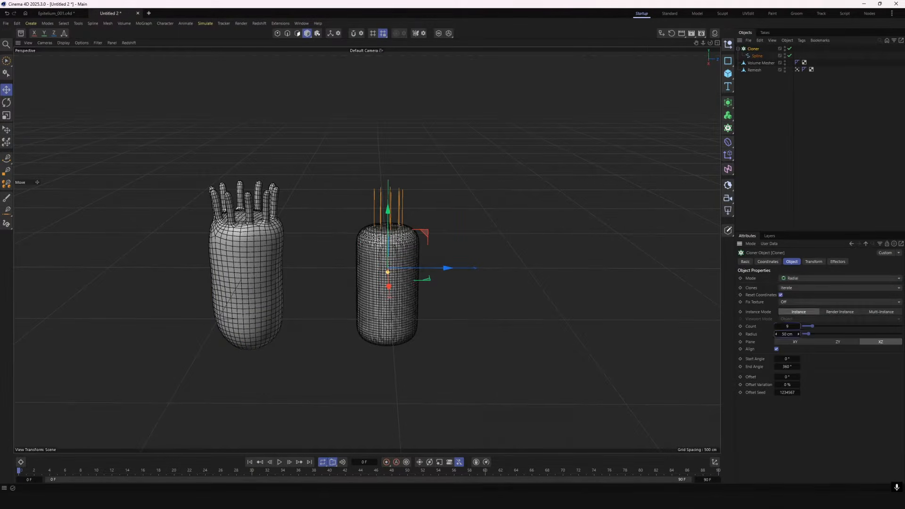
{"action": "left_click_drag", "start_coordinate": [651, 292], "coordinate": [648, 316], "text": "alt"}
Combine the Cloner and the capsule mesh in a Volume Builder and set the cloned splines' radius to 10 cm
{"action": "left_click", "coordinate": [755, 64]}
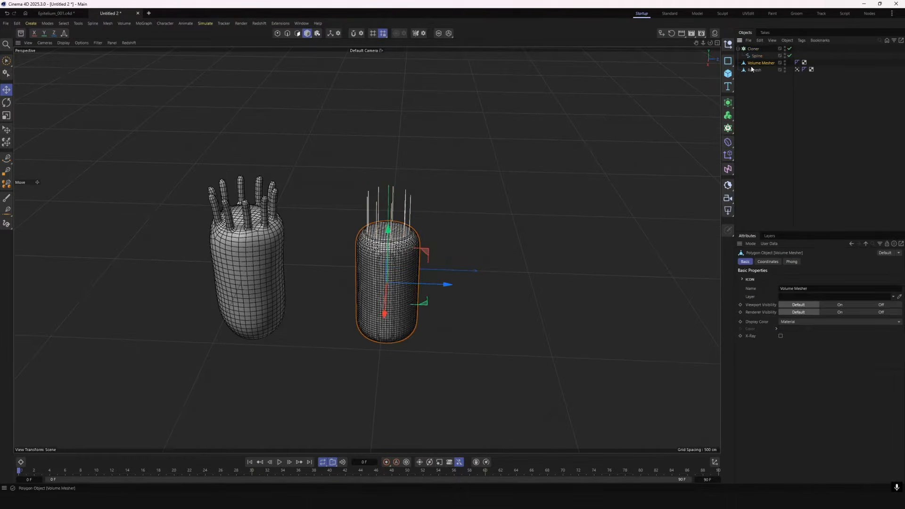
{"action": "left_click", "coordinate": [728, 116], "text": "alt"}
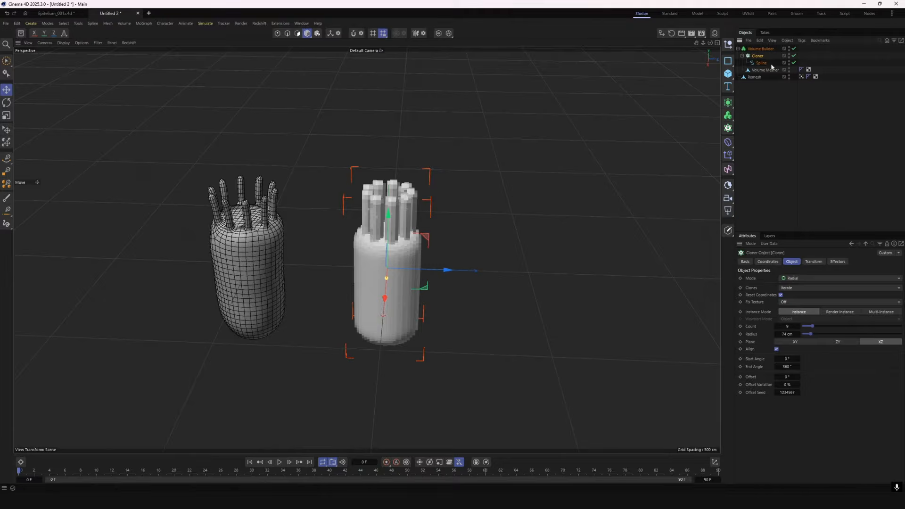
{"action": "left_click", "coordinate": [760, 49]}
{"action": "left_click", "coordinate": [766, 307]}
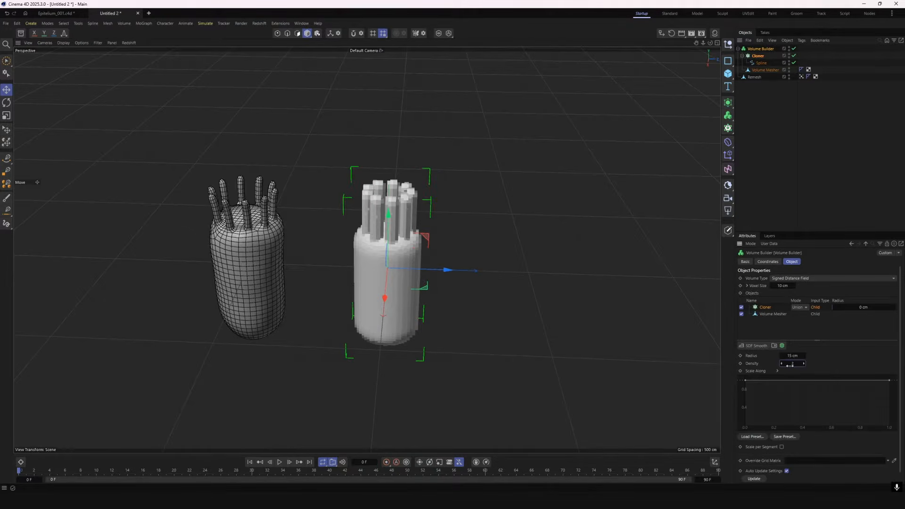
{"action": "type", "text": "10"}
{"action": "key", "text": "Return"}
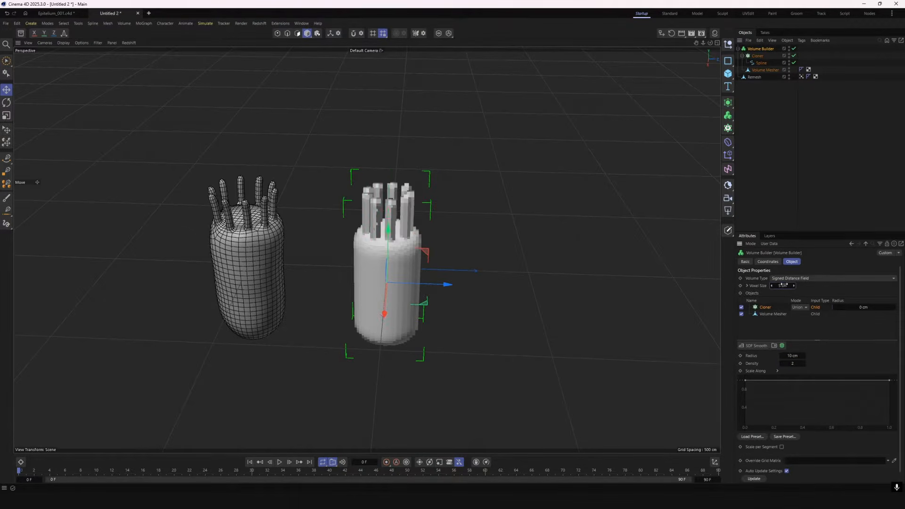
Refine the Volume Builder with an SDF Smooth filter, a 2 cm voxel size and a 13 cm spline radius
{"action": "left_click", "coordinate": [762, 347]}
{"action": "left_click_drag", "start_coordinate": [784, 286], "coordinate": [774, 286]}
{"action": "left_click", "coordinate": [765, 314]}
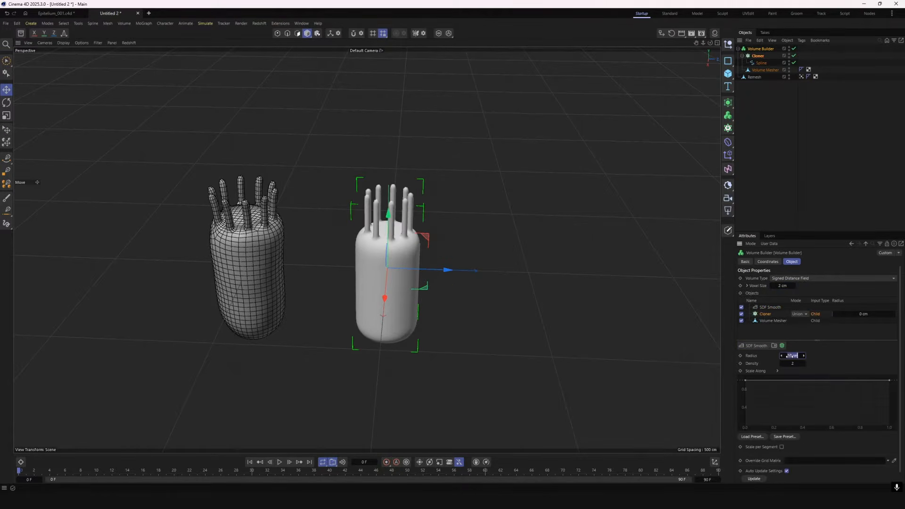
{"action": "type", "text": "12"}
{"action": "key", "text": "Return"}
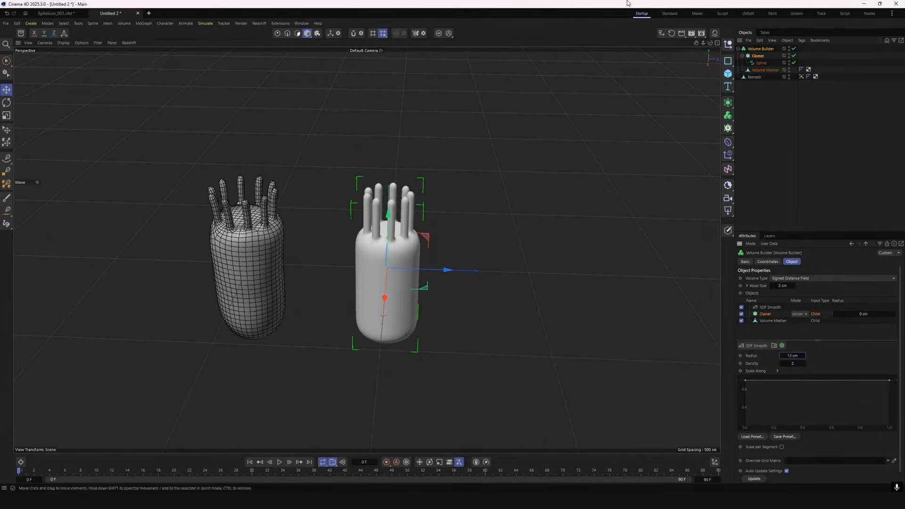
Scale up the capsule mesh slightly inside the Volume Builder
{"action": "left_click_drag", "start_coordinate": [566, 302], "coordinate": [566, 264], "text": "alt"}
{"action": "left_click", "coordinate": [766, 70]}
{"action": "left_click", "coordinate": [7, 117]}
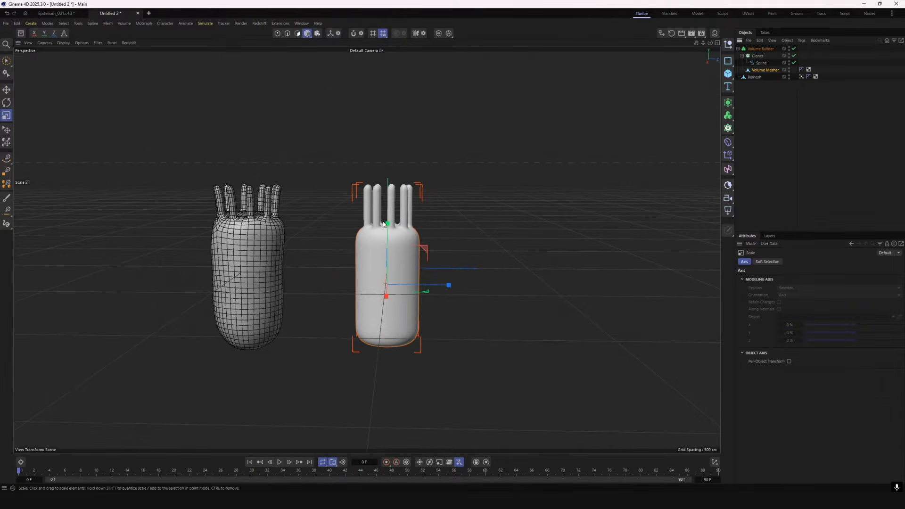
{"action": "left_click_drag", "start_coordinate": [384, 225], "coordinate": [385, 213]}
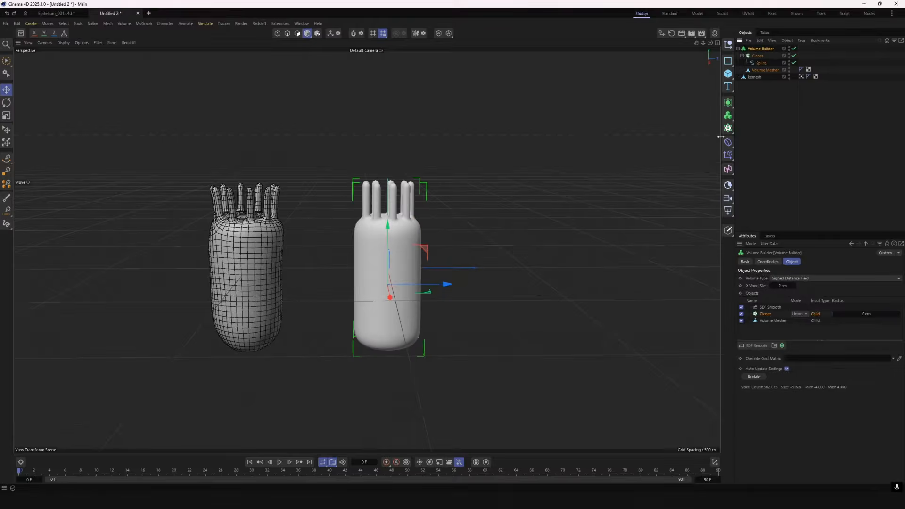
Mesh the combined volume, remesh it with ZRemesher and collapse the result into a polygon object
{"action": "left_click_drag", "start_coordinate": [728, 116], "coordinate": [759, 205], "text": "alt"}
{"action": "right_click", "coordinate": [755, 49]}
{"action": "left_click", "coordinate": [796, 228]}
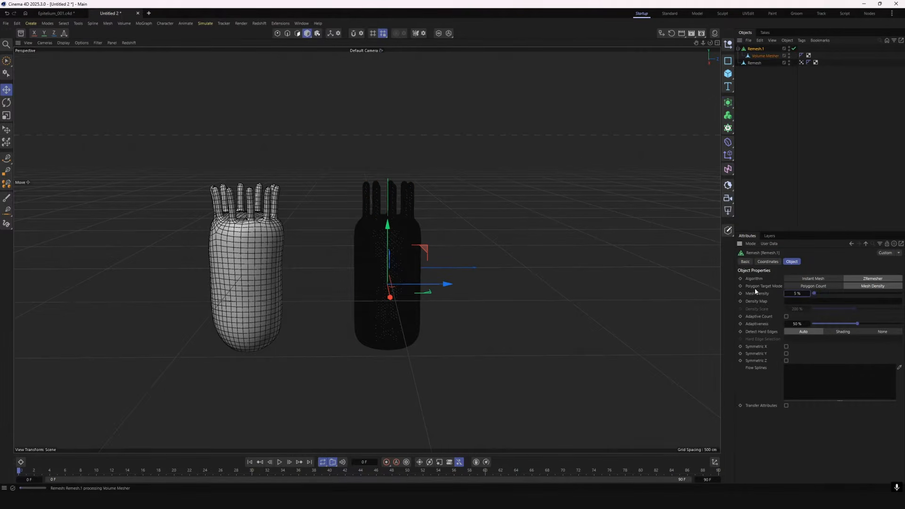
{"action": "right_click", "coordinate": [756, 48]}
{"action": "left_click", "coordinate": [803, 241]}
Remesh the new cell model again at 25% mesh density and collapse it into one polygon object
{"action": "left_click_drag", "start_coordinate": [728, 104], "coordinate": [758, 216]}
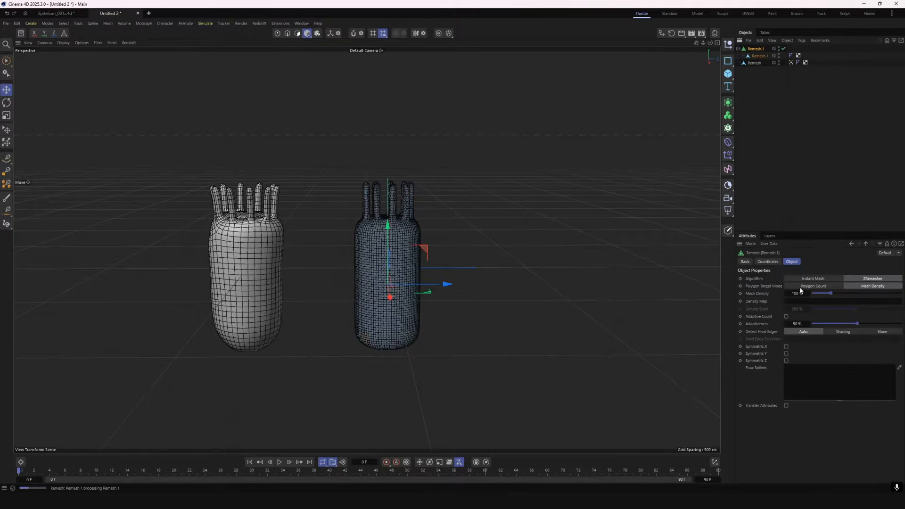
{"action": "scroll", "coordinate": [330, 191], "scroll_direction": "up", "scroll_amount": 4}
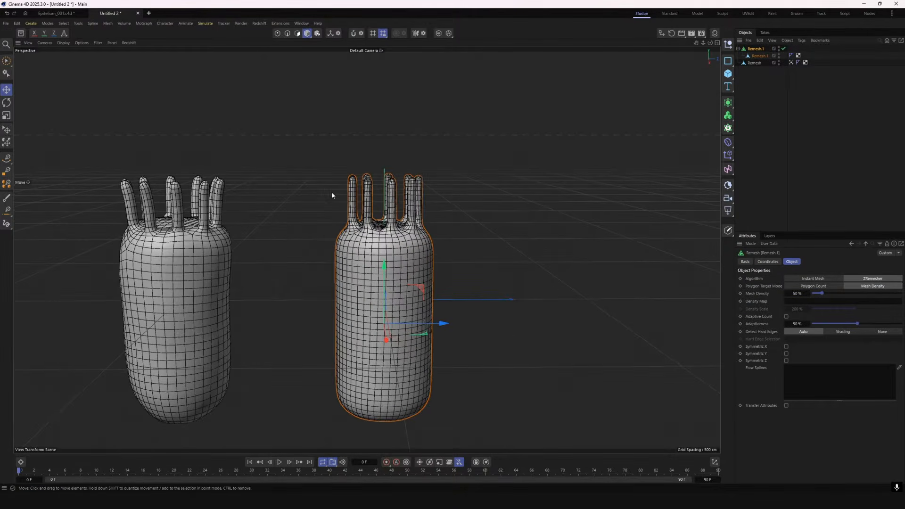
{"action": "left_click", "coordinate": [797, 294]}
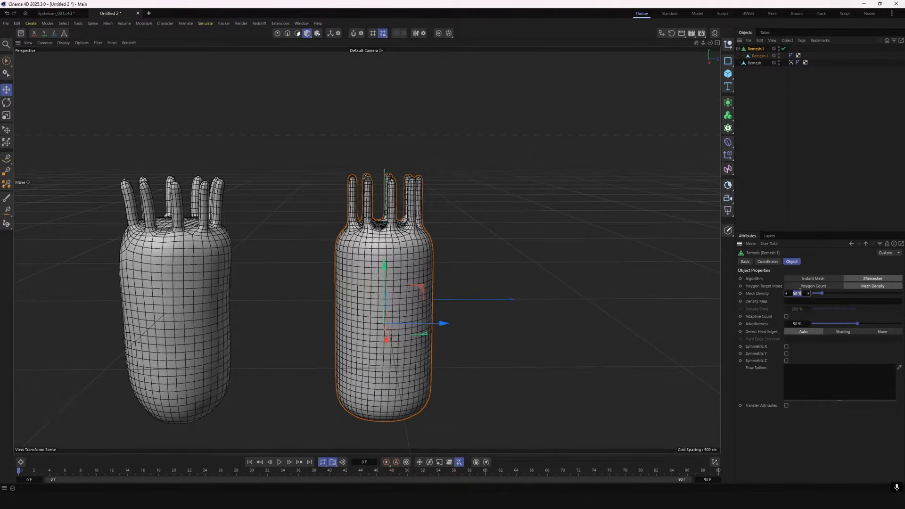
{"action": "type", "text": "25"}
{"action": "key", "text": "Return"}
{"action": "left_click_drag", "start_coordinate": [633, 228], "coordinate": [672, 238], "text": "alt"}
{"action": "right_click", "coordinate": [744, 49]}
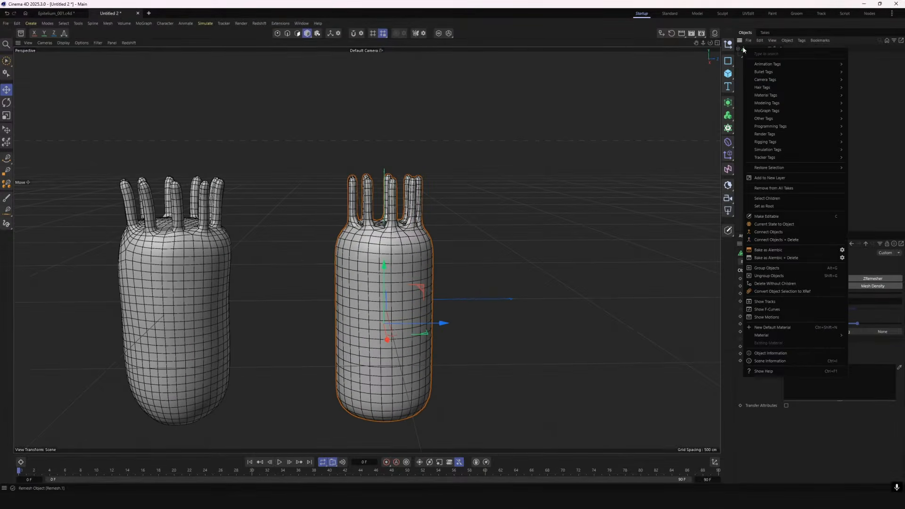
{"action": "left_click", "coordinate": [784, 241]}
Add a Displacer with a shader to the remeshed model and set its height to 3 cm
{"action": "left_click_drag", "start_coordinate": [728, 142], "coordinate": [796, 300]}
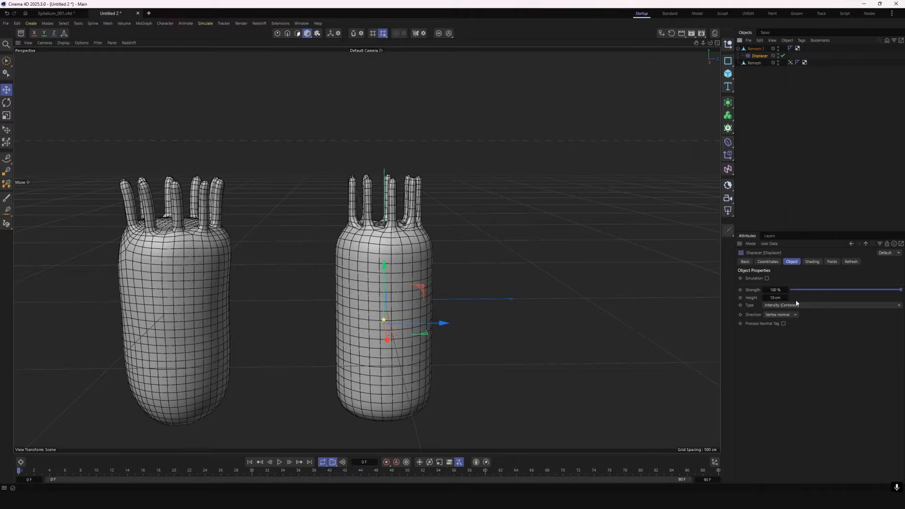
{"action": "left_click", "coordinate": [811, 262]}
{"action": "left_click", "coordinate": [764, 286]}
{"action": "left_click", "coordinate": [766, 354]}
{"action": "left_click", "coordinate": [792, 261]}
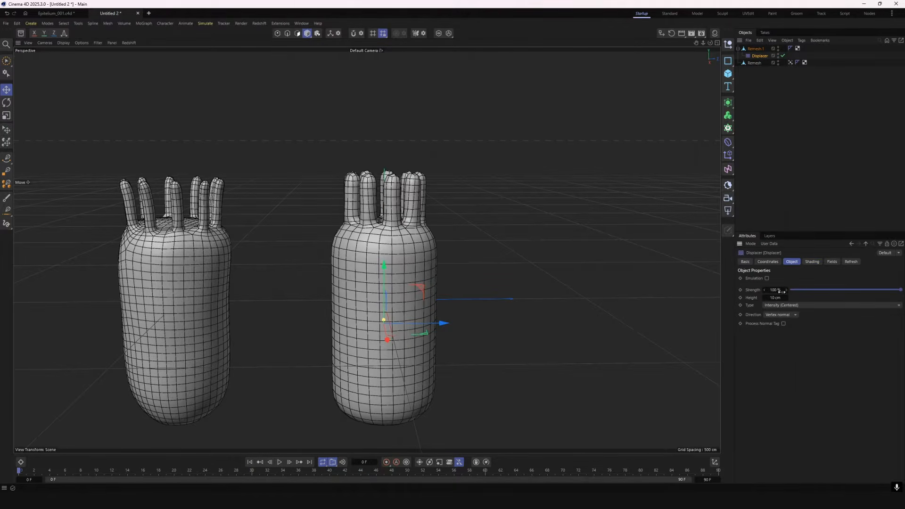
{"action": "left_click_drag", "start_coordinate": [783, 297], "coordinate": [775, 297]}
{"action": "type", "text": "3"}
{"action": "key", "text": "Return"}
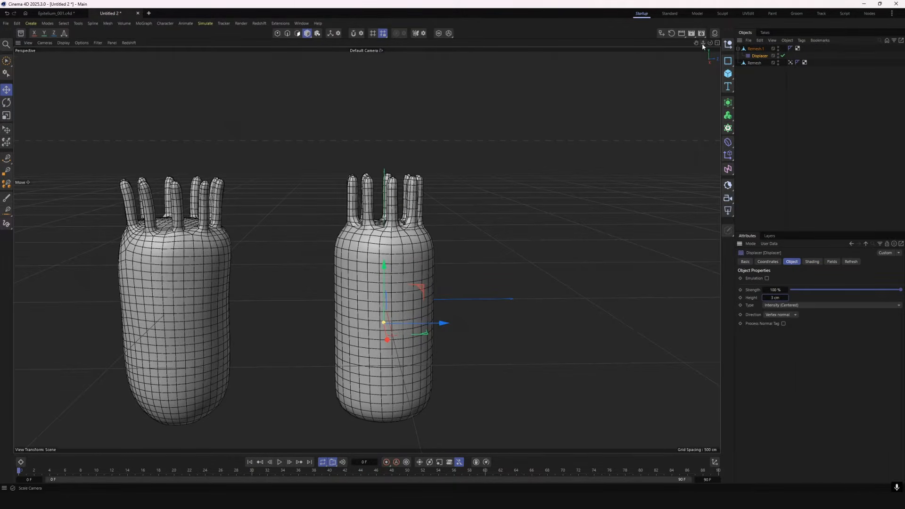
Bake the displacement into the model with Connect Objects + Delete
{"action": "mouse_move", "coordinate": [710, 43]}
{"action": "left_mouse_down"}
{"action": "mouse_move", "coordinate": [677, 69]}
{"action": "mouse_move", "coordinate": [711, 40]}
{"action": "mouse_move", "coordinate": [708, 71]}
{"action": "mouse_move", "coordinate": [710, 44]}
{"action": "left_mouse_up"}
{"action": "right_click", "coordinate": [753, 50]}
{"action": "left_click", "coordinate": [777, 242]}
{"action": "left_click_drag", "start_coordinate": [501, 208], "coordinate": [471, 160], "text": "alt"}
{"action": "left_click_drag", "start_coordinate": [711, 42], "coordinate": [711, 62]}
{"action": "scroll", "coordinate": [533, 305], "scroll_direction": "down", "scroll_amount": 2}
{"action": "mouse_move", "coordinate": [532, 304]}
{"action": "left_mouse_down", "text": "alt"}
{"action": "mouse_move", "coordinate": [507, 295]}
{"action": "mouse_move", "coordinate": [526, 297]}
{"action": "left_mouse_up", "text": "alt"}
Switch to polygon editing in the four-view layout and hide the original Remesh model
{"action": "left_click", "coordinate": [297, 33]}
{"action": "left_click", "coordinate": [716, 43]}
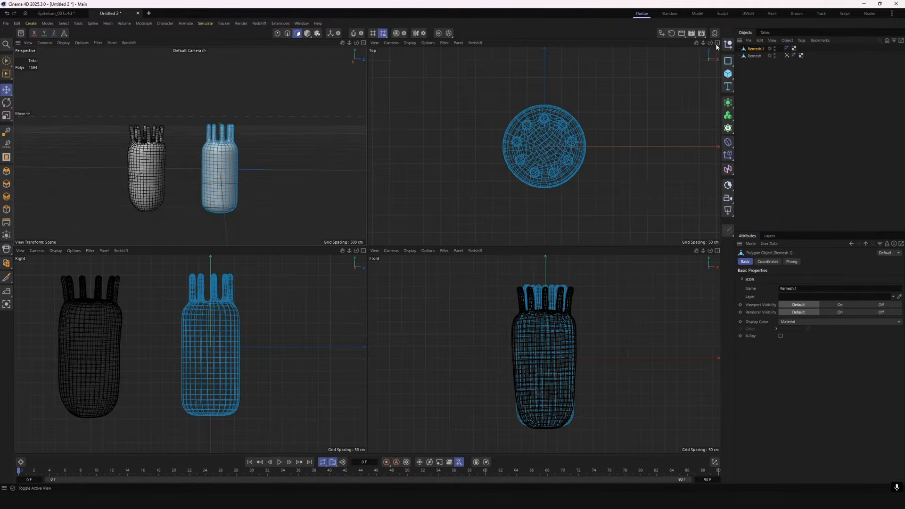
{"action": "double_click", "coordinate": [776, 54]}
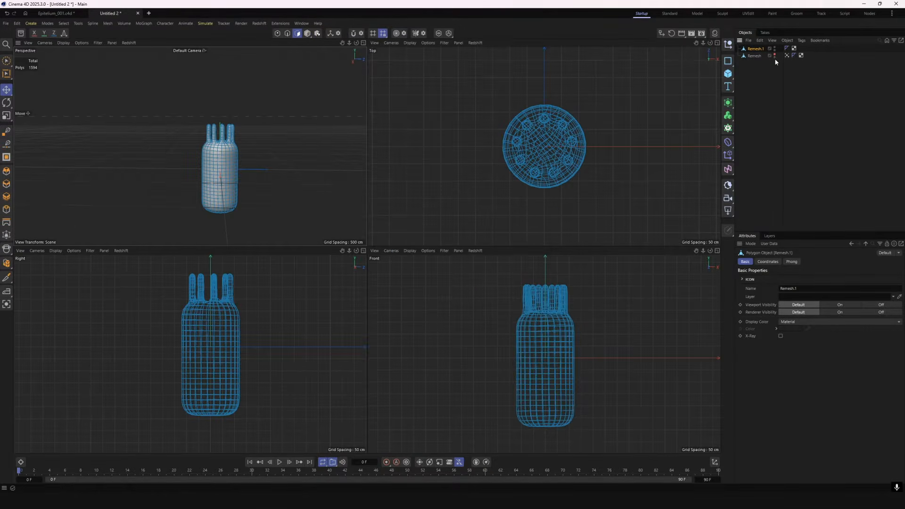
{"action": "scroll", "coordinate": [313, 135], "scroll_direction": "up", "scroll_amount": 2}
{"action": "left_click_drag", "start_coordinate": [343, 43], "coordinate": [335, 42]}
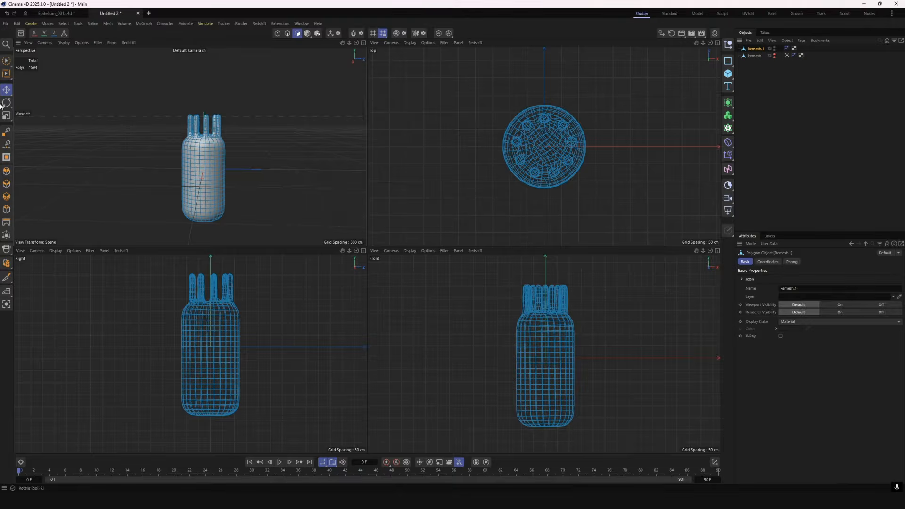
Rectangle-select the polygons of the protrusions and the body's upper end, and create a vertex map from them with Set Vertex Weight
{"action": "left_click_drag", "start_coordinate": [7, 61], "coordinate": [36, 76]}
{"action": "left_click_drag", "start_coordinate": [277, 259], "coordinate": [165, 309]}
{"action": "left_click_drag", "start_coordinate": [259, 270], "coordinate": [166, 318]}
{"action": "left_click", "coordinate": [32, 23]}
{"action": "left_click", "coordinate": [64, 23]}
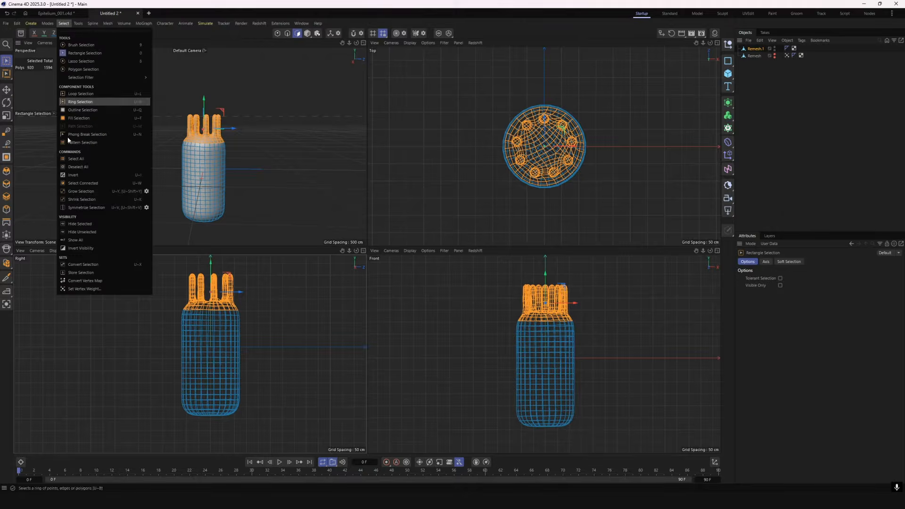
{"action": "left_click", "coordinate": [86, 290]}
{"action": "left_click", "coordinate": [81, 297]}
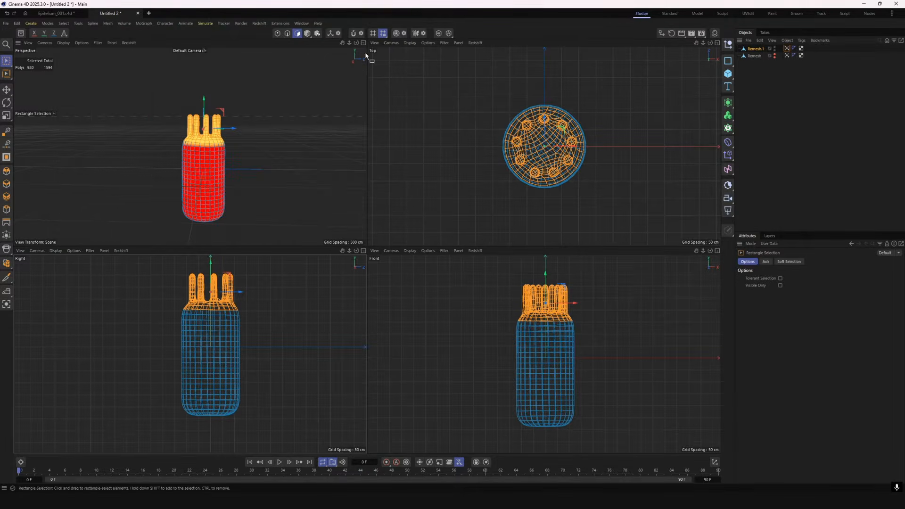
Smooth the whole vertex map using the Paint Tool in Smooth mode
{"action": "middle_click", "coordinate": [360, 51]}
{"action": "double_click", "coordinate": [787, 49]}
{"action": "left_click", "coordinate": [799, 294]}
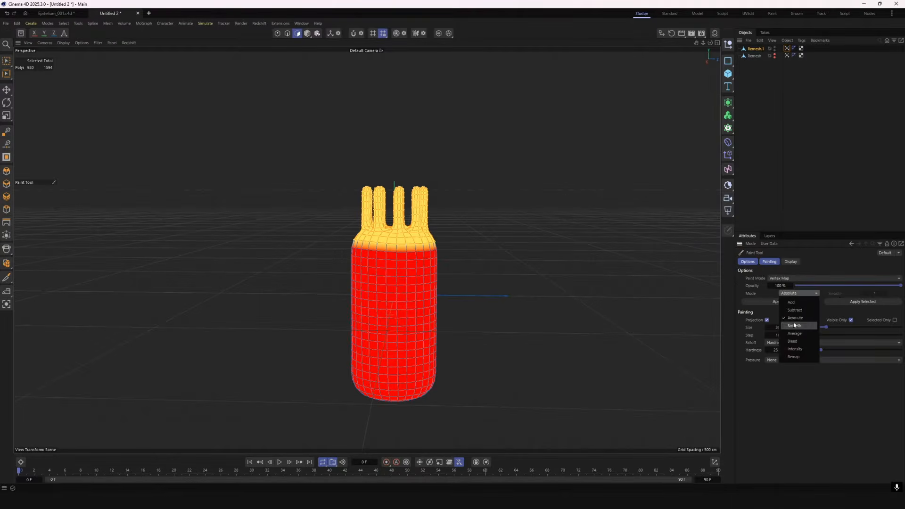
{"action": "left_click", "coordinate": [799, 323]}
{"action": "left_click", "coordinate": [780, 302]}
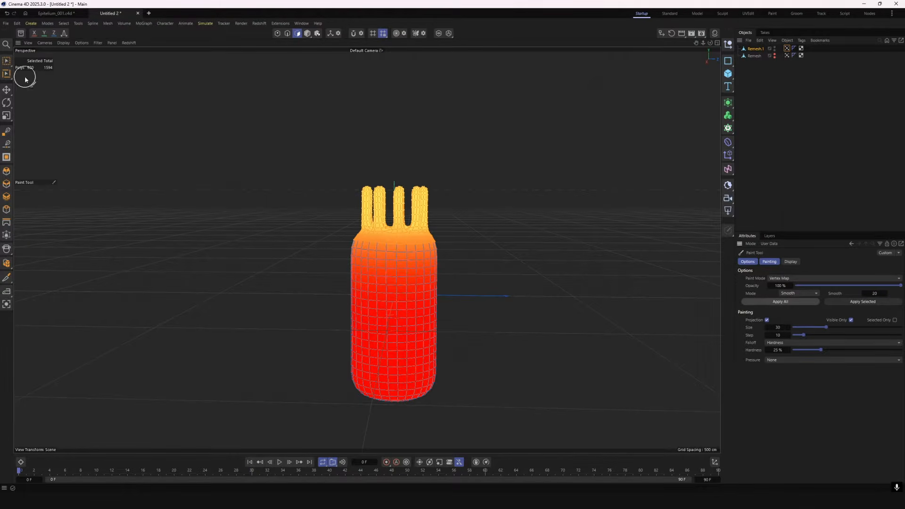
Return to the Move tool in Model mode and deselect the cell mesh
{"action": "left_click", "coordinate": [6, 90]}
{"action": "left_click", "coordinate": [307, 34]}
{"action": "left_click", "coordinate": [550, 139]}
{"action": "scroll", "coordinate": [465, 229], "scroll_direction": "down", "scroll_amount": 2}
{"action": "scroll", "coordinate": [465, 229], "scroll_direction": "up", "scroll_amount": 2}
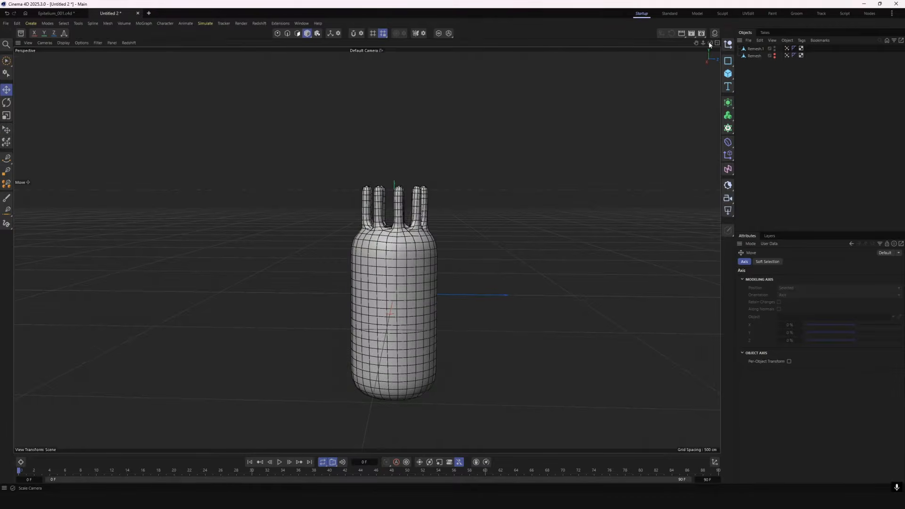
{"action": "mouse_move", "coordinate": [710, 43]}
{"action": "left_mouse_down"}
{"action": "mouse_move", "coordinate": [684, 85]}
{"action": "mouse_move", "coordinate": [710, 61]}
{"action": "left_mouse_up"}
{"action": "scroll", "coordinate": [566, 132], "scroll_direction": "down", "scroll_amount": 1}
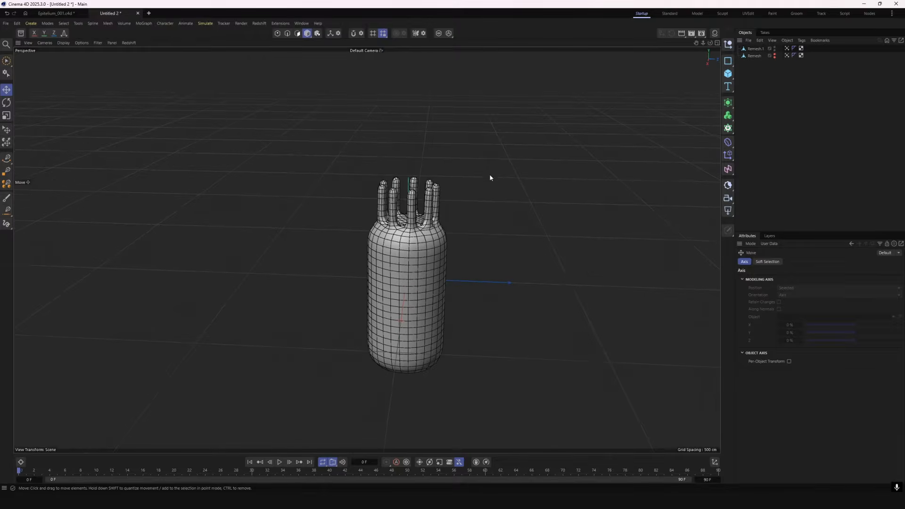
Add a Soft Body tag to the Remesh.1 cell and assign the vertex map as the pin map for Mix Animation
{"action": "left_click", "coordinate": [755, 48]}
{"action": "scroll", "coordinate": [713, 56], "scroll_direction": "down", "scroll_amount": 1}
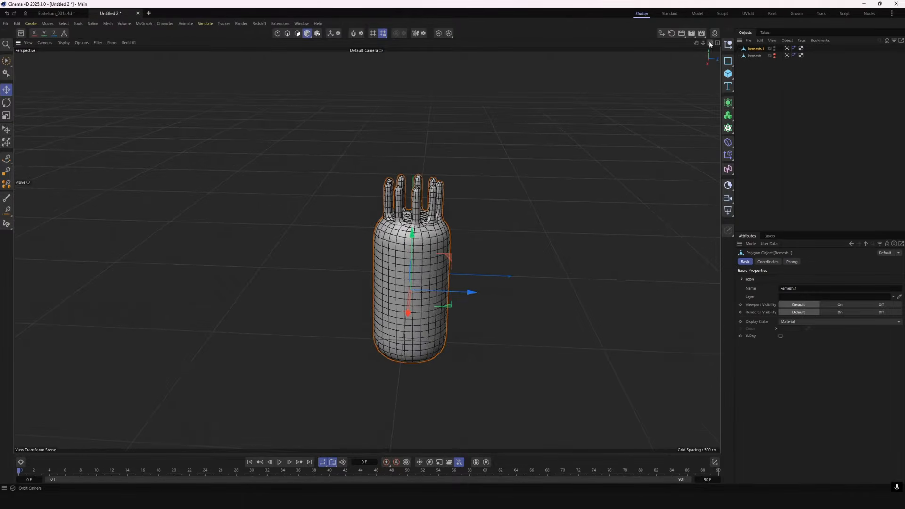
{"action": "left_click_drag", "start_coordinate": [710, 43], "coordinate": [710, 44]}
{"action": "right_click", "coordinate": [744, 46]}
{"action": "mouse_move", "coordinate": [778, 149]}
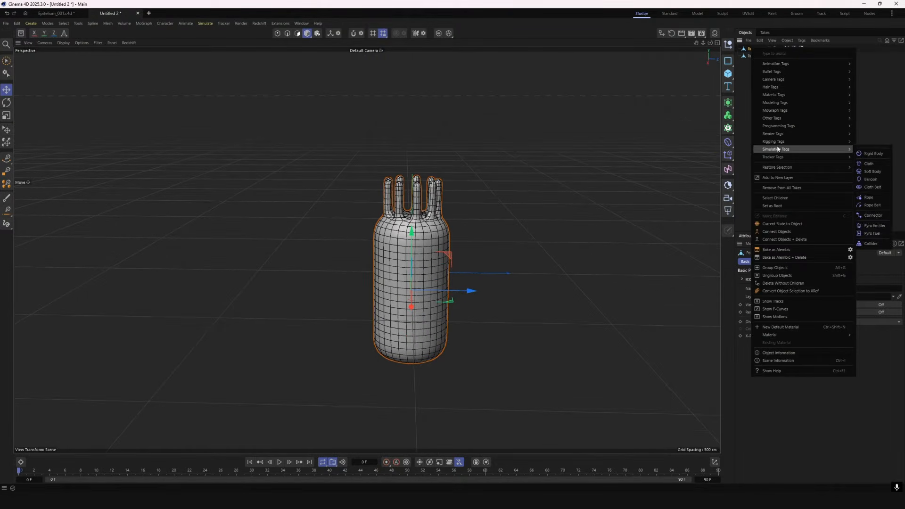
{"action": "left_click", "coordinate": [872, 172]}
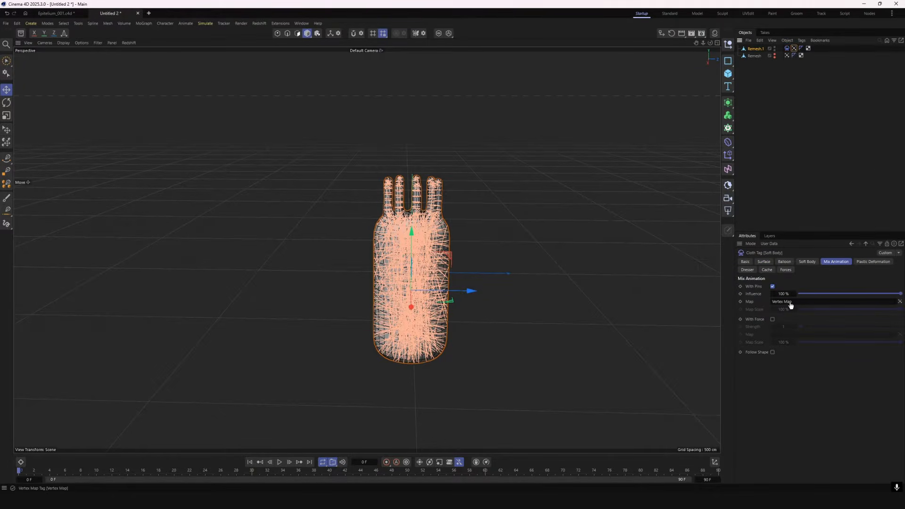
Edit the Gravity value in the project's simulation scene settings and bring up the solver settings
{"action": "left_click", "coordinate": [750, 244]}
{"action": "left_click", "coordinate": [755, 275]}
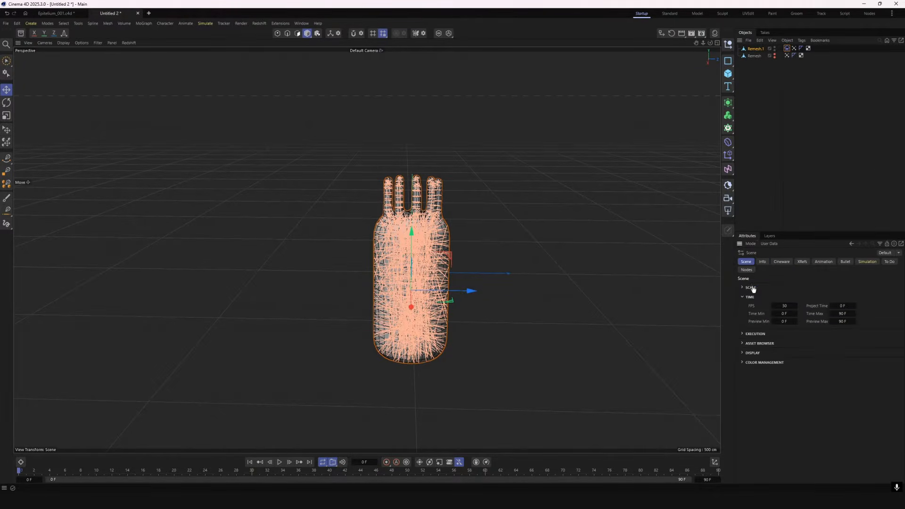
{"action": "left_click", "coordinate": [867, 262]}
{"action": "left_click", "coordinate": [745, 287]}
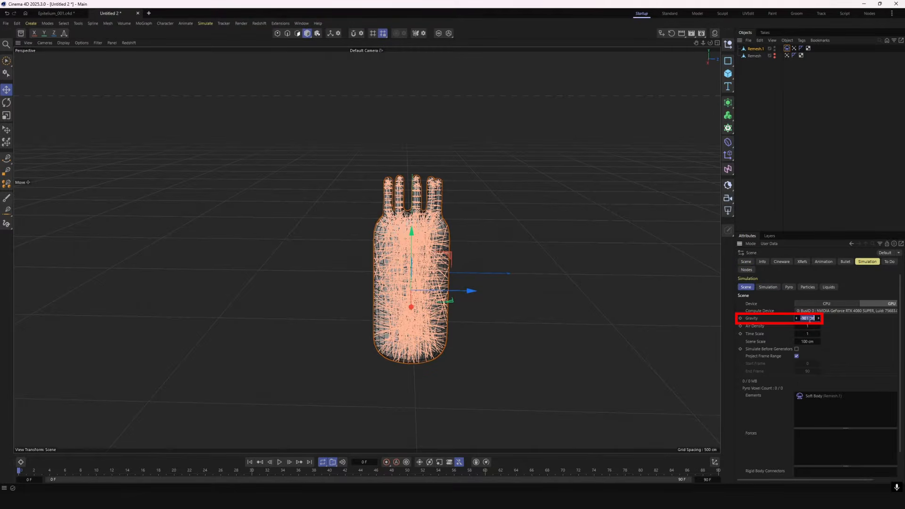
{"action": "left_click", "coordinate": [773, 288]}
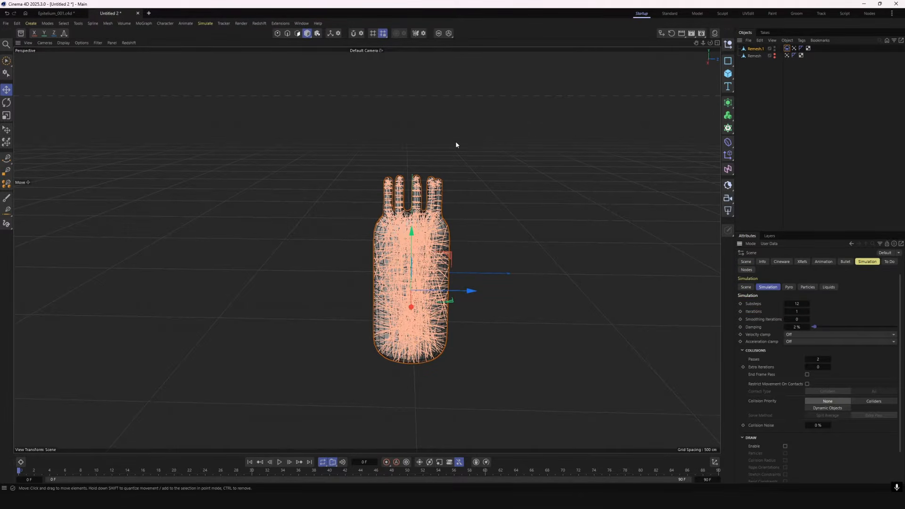
{"action": "left_click", "coordinate": [456, 141]}
Add a Wind force, place it above the cilia, and set its Wind Speed to 50 cm
{"action": "left_click", "coordinate": [205, 23]}
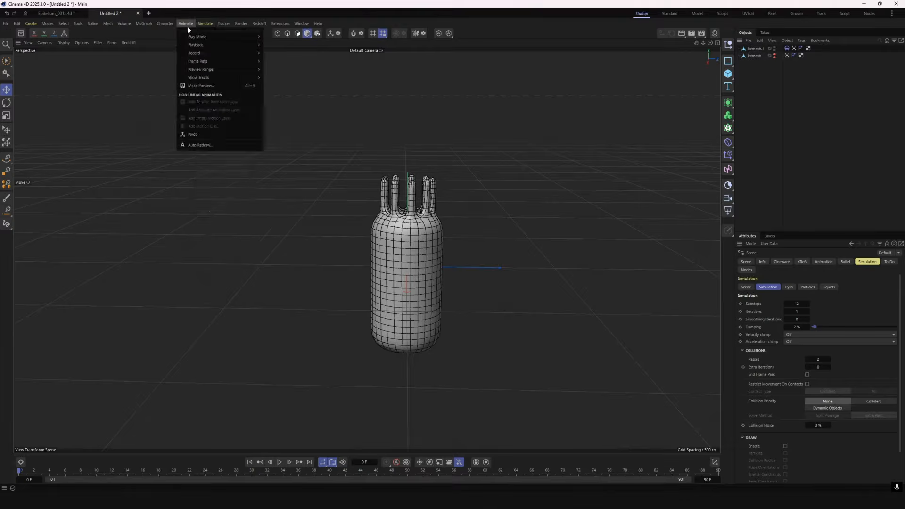
{"action": "mouse_move", "coordinate": [211, 38]}
{"action": "left_click", "coordinate": [267, 103]}
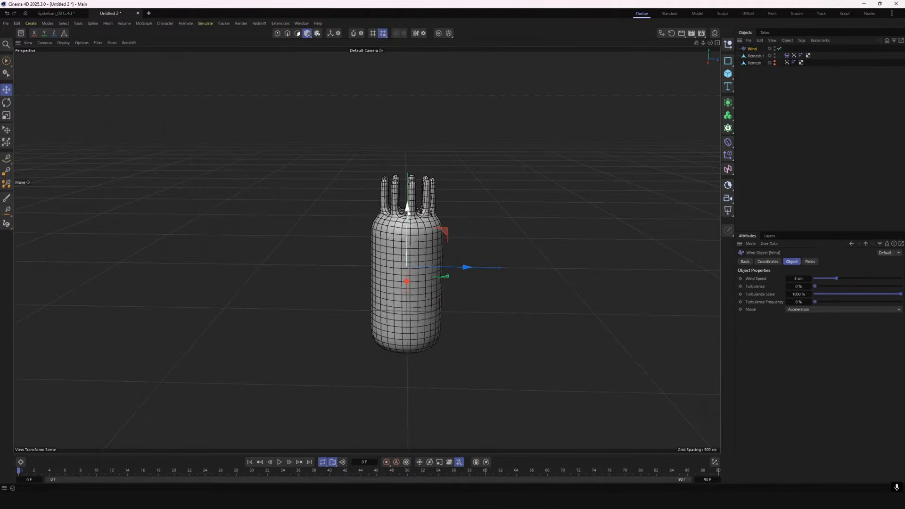
{"action": "type", "text": "50"}
{"action": "key", "text": "Return"}
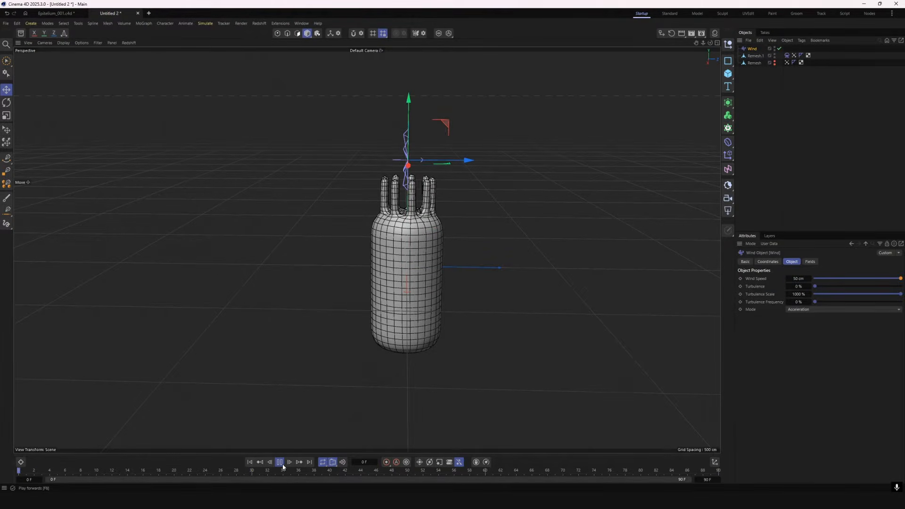
Play the simulation, set the Wind Speed to 150 cm, and extend the timeline to 300 frames
{"action": "double_click", "coordinate": [797, 280]}
{"action": "type", "text": "150"}
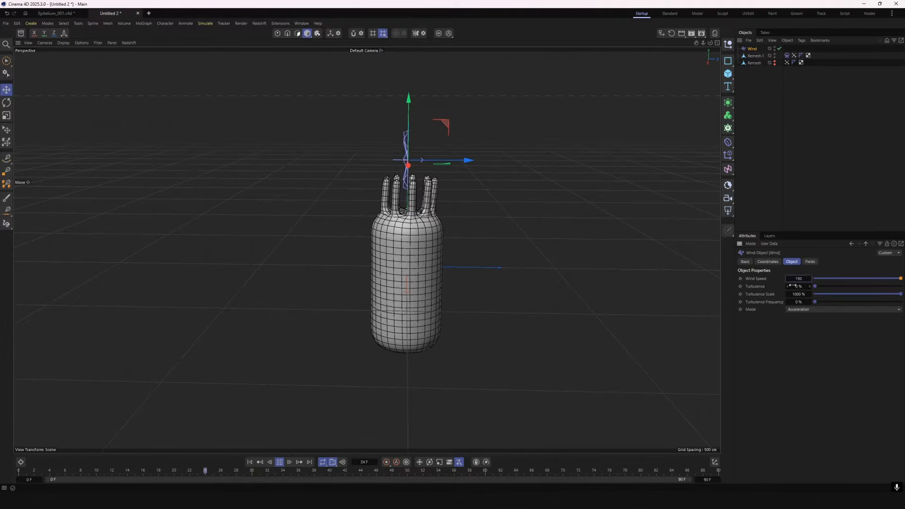
{"action": "key", "text": "Return"}
{"action": "double_click", "coordinate": [708, 480]}
{"action": "type", "text": "300"}
{"action": "key", "text": "Return"}
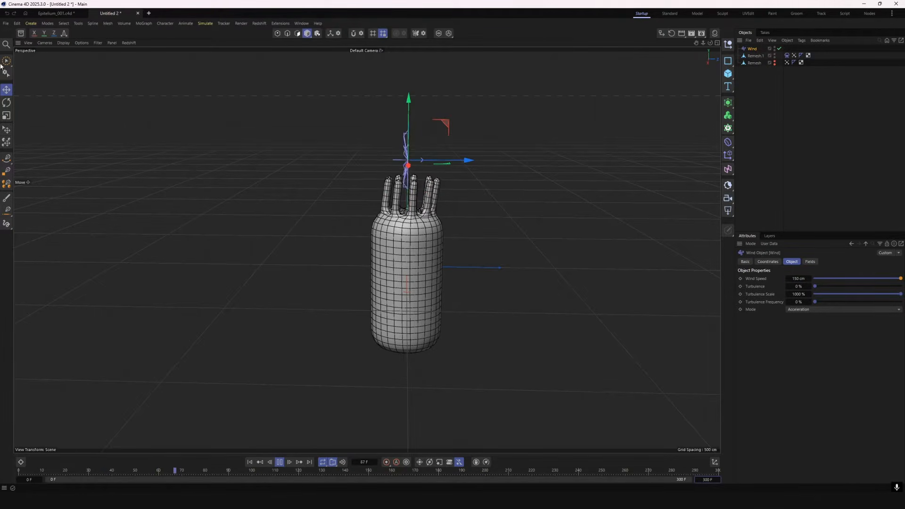
Rotate the Wind object to change its direction and set the project's simulation Substeps to 5
{"action": "key", "text": "r"}
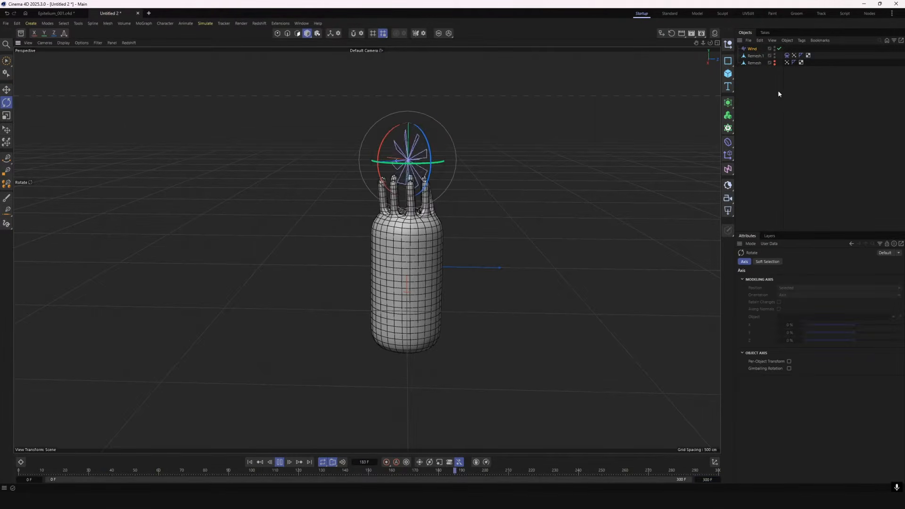
{"action": "left_click", "coordinate": [787, 55]}
{"action": "left_click", "coordinate": [750, 244]}
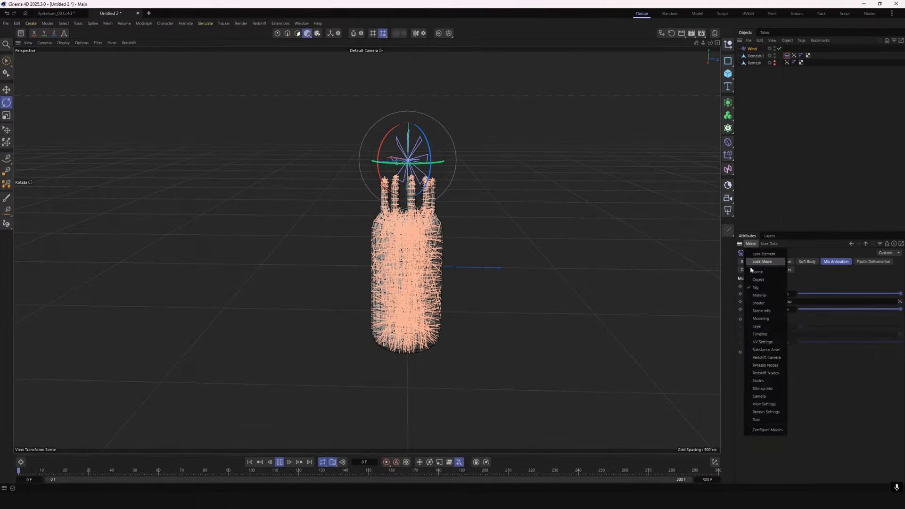
{"action": "left_click", "coordinate": [751, 262]}
{"action": "double_click", "coordinate": [797, 304]}
{"action": "type", "text": "5"}
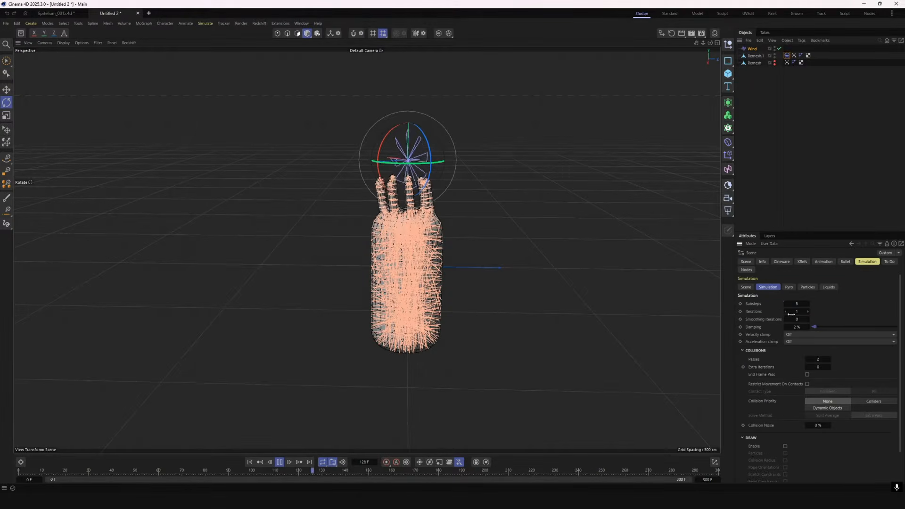
{"action": "left_click", "coordinate": [613, 233]}
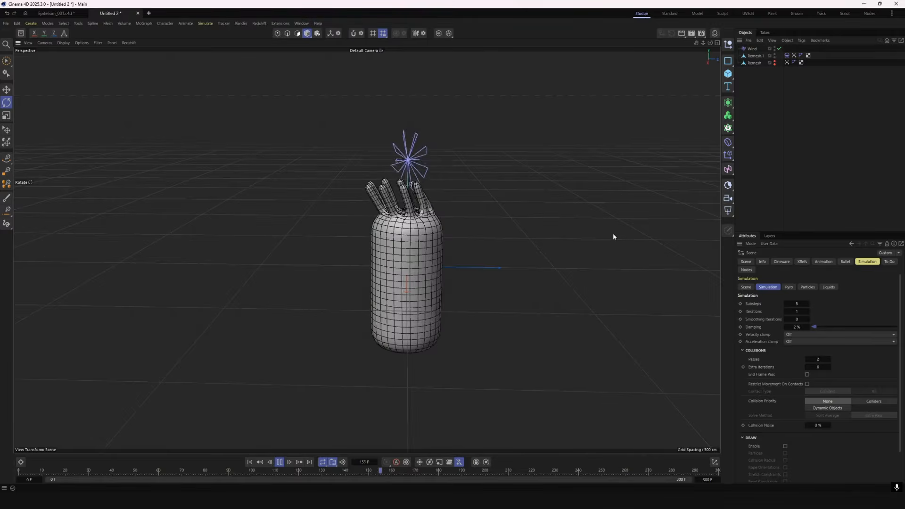
Adjust the soft body's Max Poles Per Point and lower its Density to 63%
{"action": "left_click", "coordinate": [786, 55]}
{"action": "left_click_drag", "start_coordinate": [800, 345], "coordinate": [801, 345]}
{"action": "left_click_drag", "start_coordinate": [797, 376], "coordinate": [780, 376]}
{"action": "left_click", "coordinate": [607, 277]}
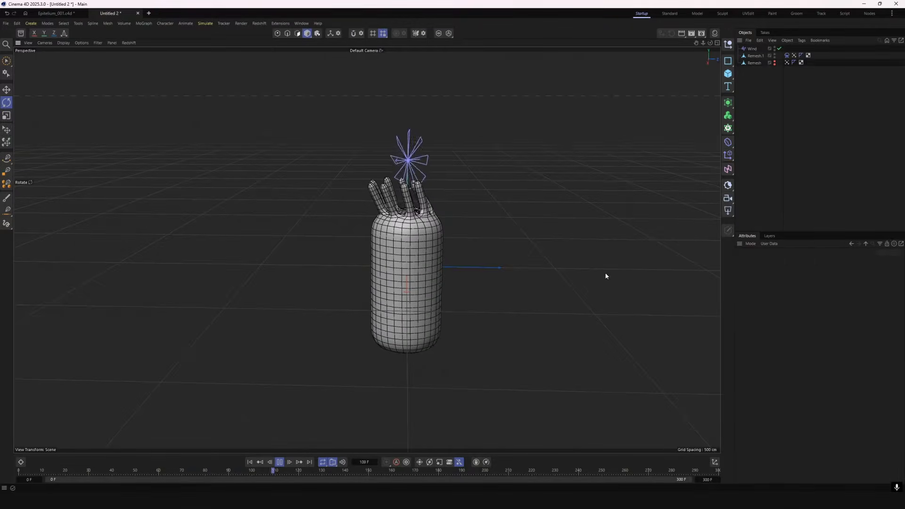
Set the Wind Speed to 300 cm and rotate the Wind object to redirect the cilia's bending
{"action": "left_click", "coordinate": [752, 48]}
{"action": "left_click", "coordinate": [797, 279]}
{"action": "type", "text": "300"}
{"action": "key", "text": "Return"}
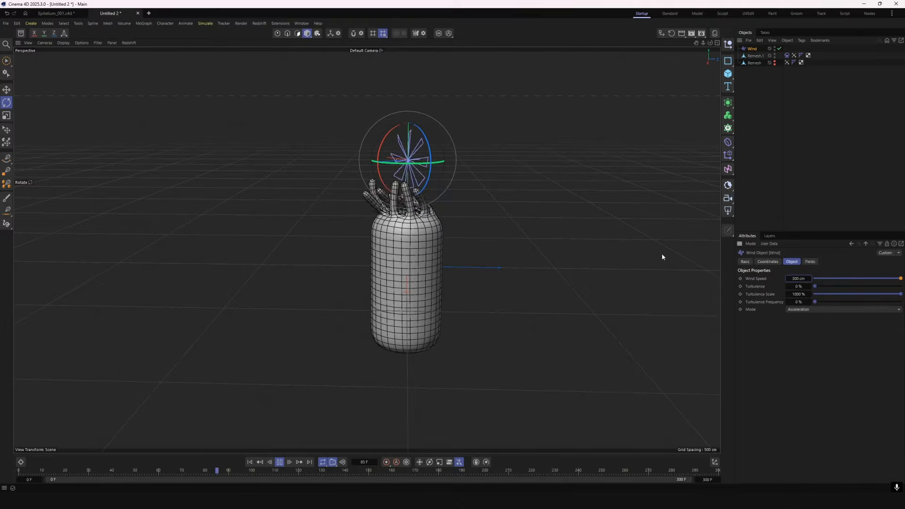
{"action": "left_click_drag", "start_coordinate": [428, 163], "coordinate": [393, 168]}
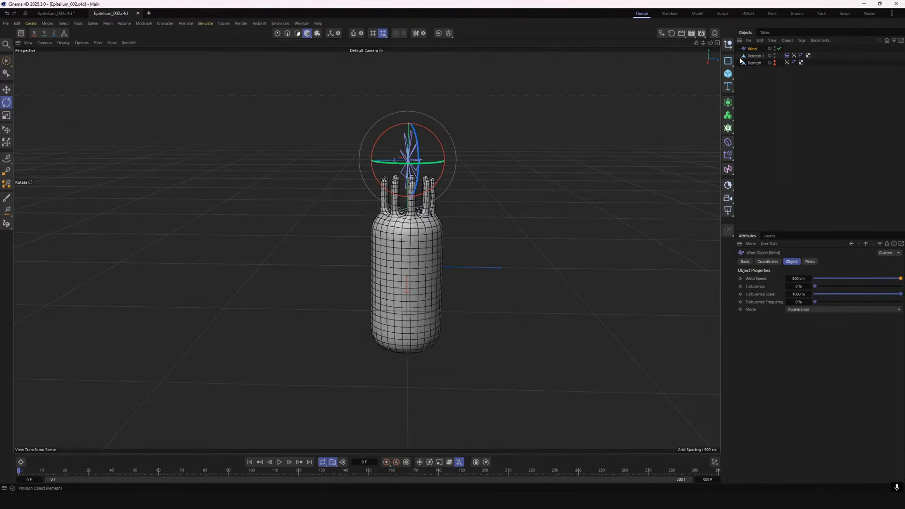
Save the scene as Epitelium_002.c4d and clone Remesh.1 with a Honeycomb Cloner oriented in the Y (XZ) plane
{"action": "left_click", "coordinate": [755, 56]}
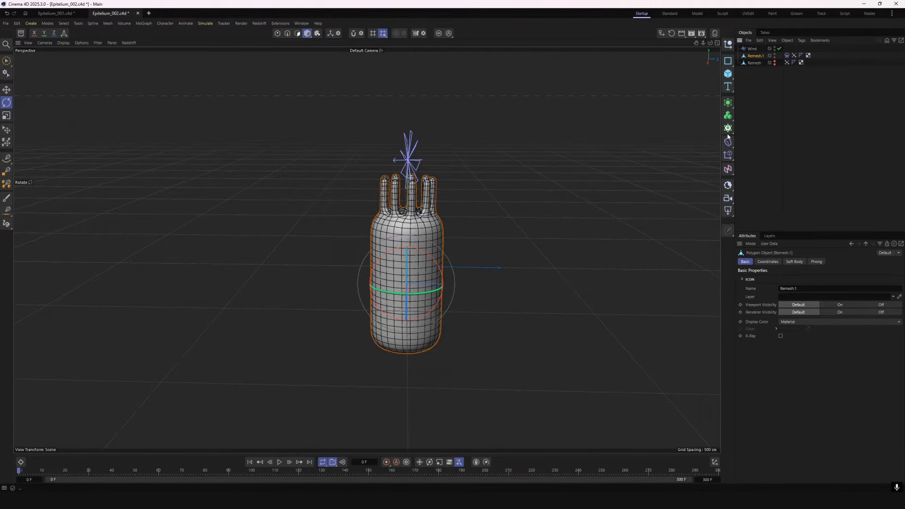
{"action": "left_click", "coordinate": [728, 129]}
{"action": "left_click", "coordinate": [750, 143], "text": "alt"}
{"action": "left_click", "coordinate": [803, 279]}
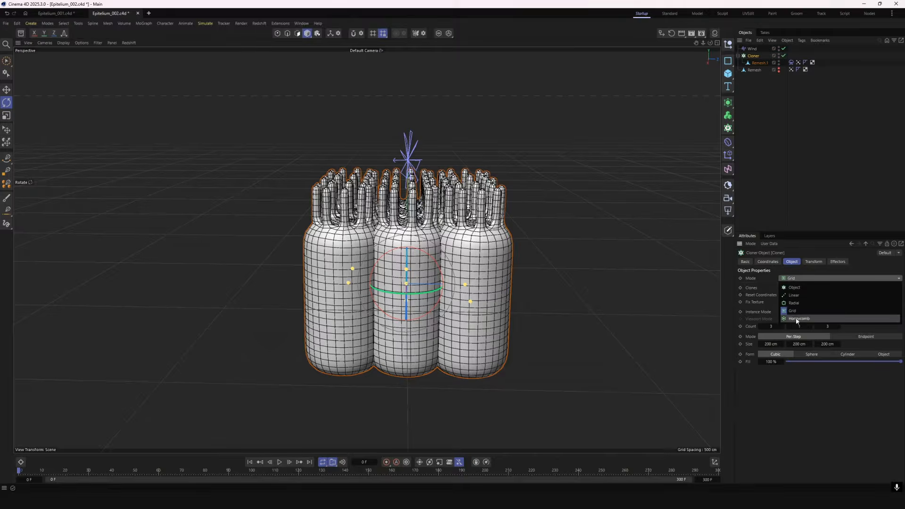
{"action": "left_click", "coordinate": [797, 320]}
{"action": "left_click", "coordinate": [881, 326]}
Display the clones with Gouraud shading and tighten their spacing to Size Width 176 cm and Size Height about 303 cm
{"action": "left_click_drag", "start_coordinate": [703, 43], "coordinate": [684, 45]}
{"action": "left_click_drag", "start_coordinate": [696, 44], "coordinate": [674, 66]}
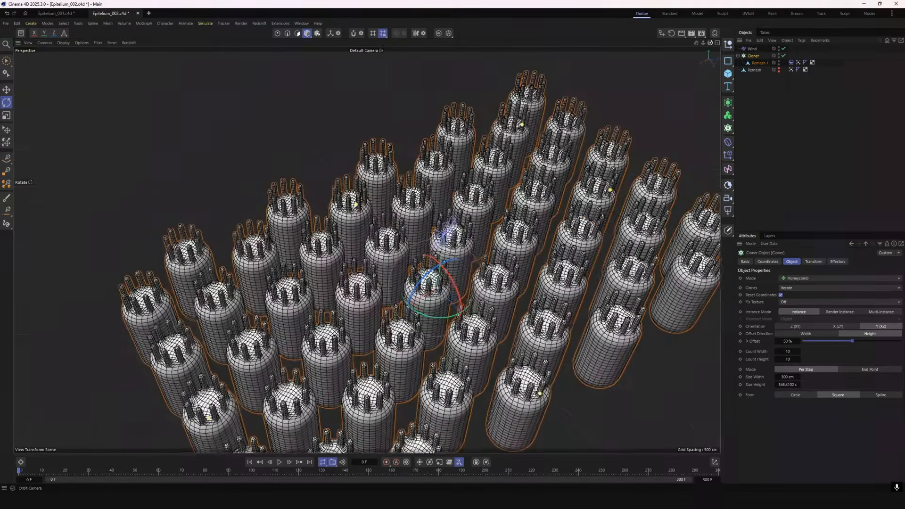
{"action": "left_click", "coordinate": [65, 43]}
{"action": "left_click", "coordinate": [78, 52]}
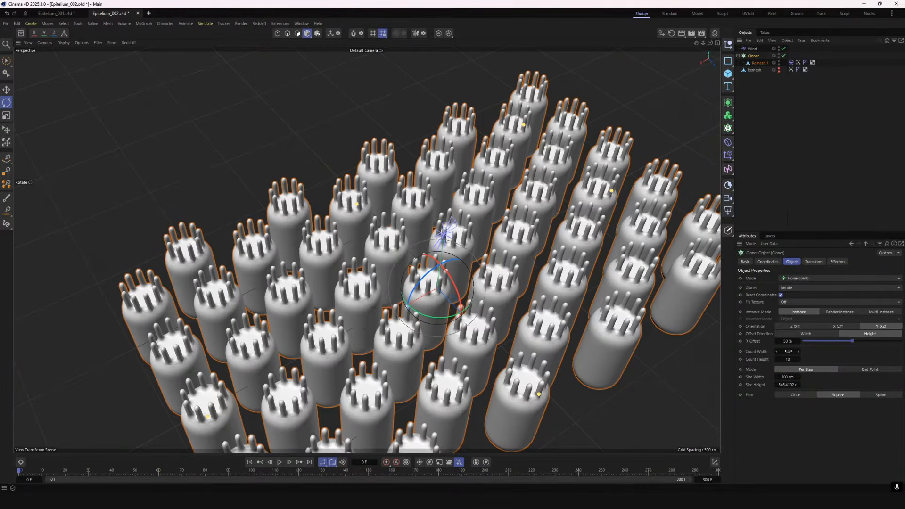
{"action": "left_click_drag", "start_coordinate": [787, 377], "coordinate": [723, 377]}
{"action": "mouse_move", "coordinate": [788, 385]}
{"action": "left_mouse_down"}
{"action": "mouse_move", "coordinate": [767, 384]}
{"action": "mouse_move", "coordinate": [795, 377]}
{"action": "mouse_move", "coordinate": [791, 385]}
{"action": "left_mouse_up"}
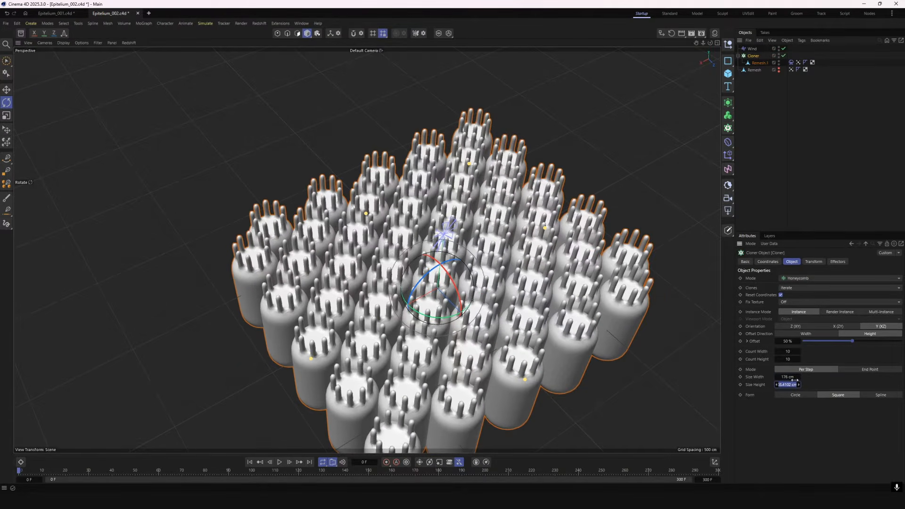
Try a honeycomb of 10 clones in Count Width and 27 in Count Height
{"action": "left_click", "coordinate": [789, 359]}
{"action": "type", "text": "27"}
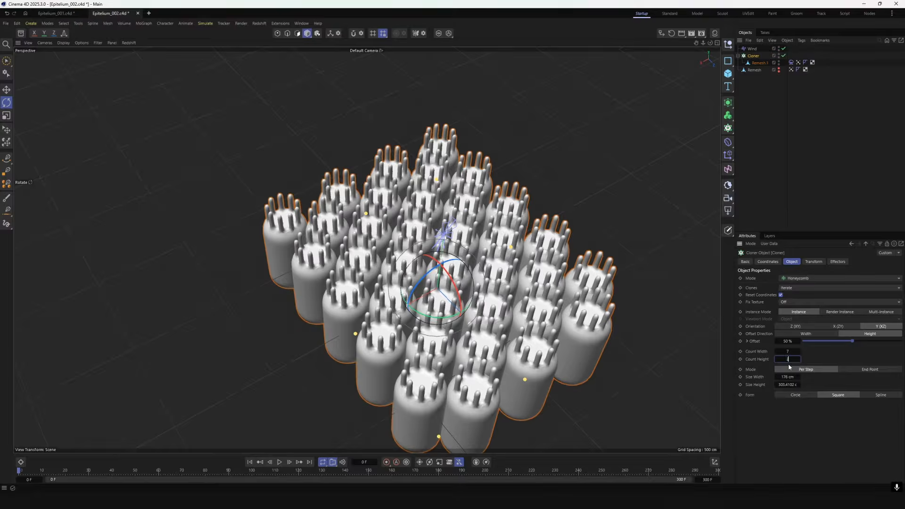
{"action": "key", "text": "Return"}
{"action": "type", "text": "10"}
{"action": "key", "text": "Return"}
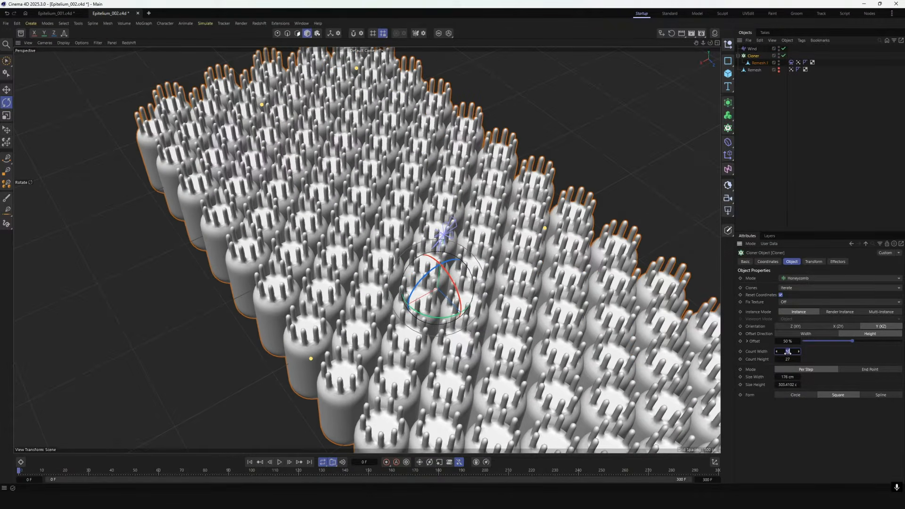
{"action": "key", "text": "Return"}
Set the Cloner's Count Width to 13 and Count Height to 20 so the cells fill the view, and deselect it
{"action": "left_click_drag", "start_coordinate": [391, 330], "coordinate": [461, 370], "text": "alt"}
{"action": "scroll", "coordinate": [461, 370], "scroll_direction": "up", "scroll_amount": 4}
{"action": "mouse_move", "coordinate": [711, 43]}
{"action": "left_mouse_down"}
{"action": "mouse_move", "coordinate": [726, 38]}
{"action": "mouse_move", "coordinate": [733, 49]}
{"action": "mouse_move", "coordinate": [660, 20]}
{"action": "left_mouse_up"}
{"action": "double_click", "coordinate": [788, 359]}
{"action": "type", "text": "20"}
{"action": "key", "text": "Return"}
{"action": "type", "text": "15"}
{"action": "key", "text": "Return"}
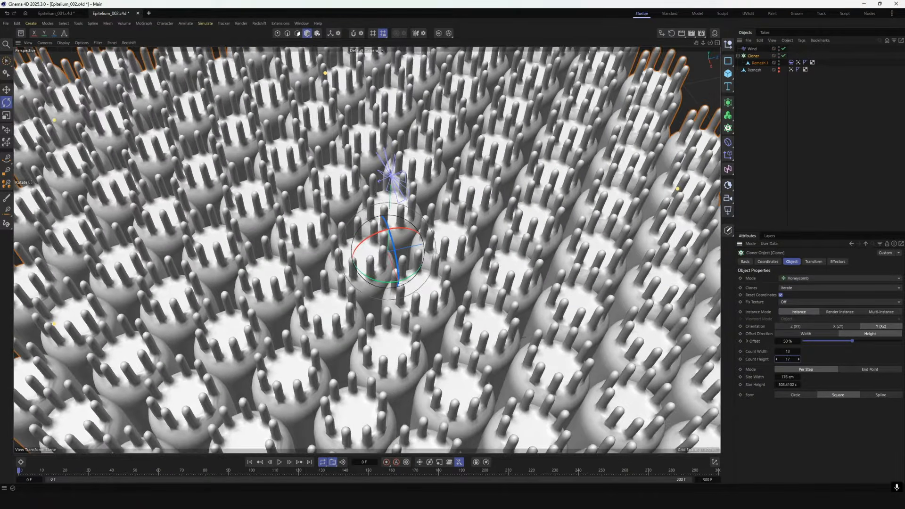
{"action": "type", "text": "20"}
{"action": "key", "text": "Return"}
{"action": "mouse_move", "coordinate": [696, 43]}
{"action": "left_mouse_down"}
{"action": "mouse_move", "coordinate": [729, 38]}
{"action": "mouse_move", "coordinate": [722, 2]}
{"action": "mouse_move", "coordinate": [708, 42]}
{"action": "mouse_move", "coordinate": [723, 41]}
{"action": "mouse_move", "coordinate": [706, 25]}
{"action": "left_mouse_up"}
{"action": "left_click", "coordinate": [854, 140]}
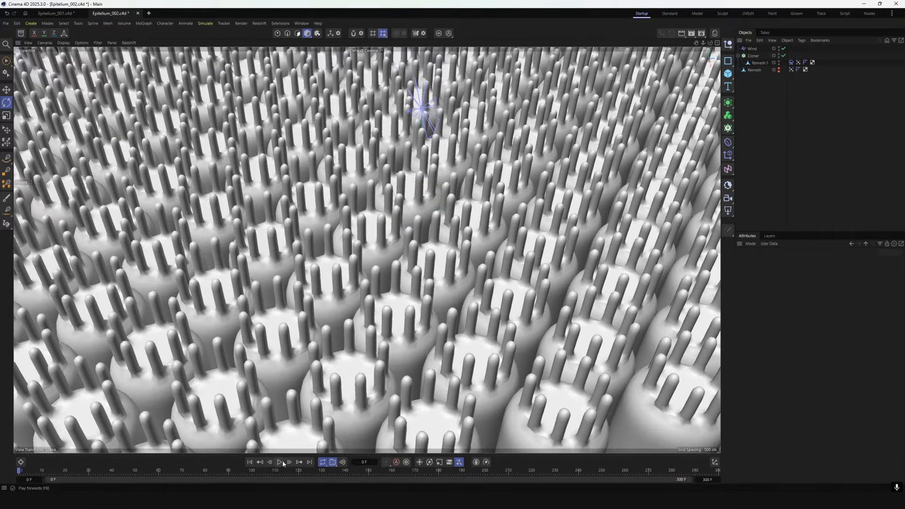
Move the Soft Body tag from Remesh.1 to the Cloner, rotate the Wind object during playback, and rewind to the start
{"action": "left_click", "coordinate": [754, 56]}
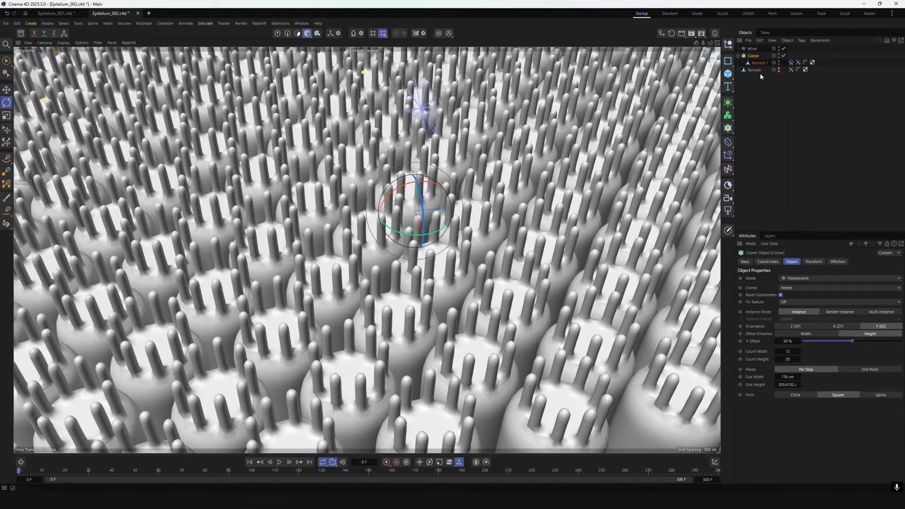
{"action": "left_click", "coordinate": [793, 56]}
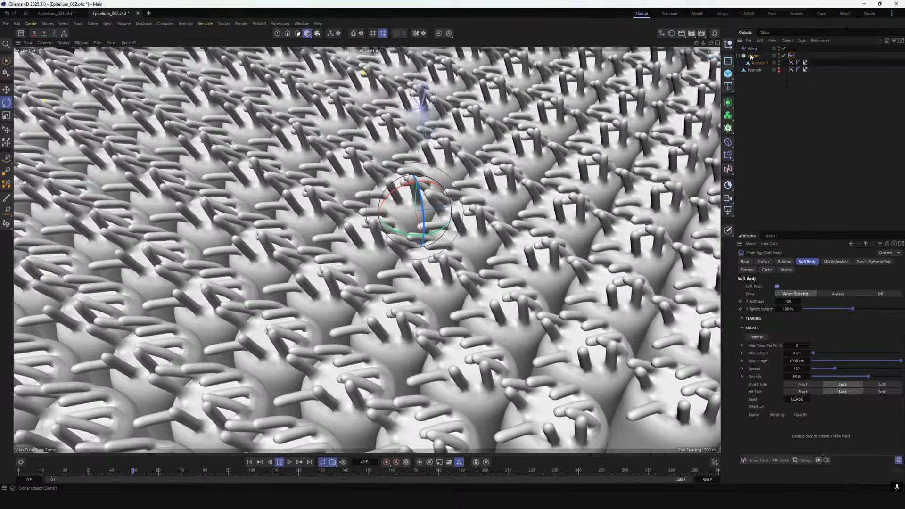
{"action": "left_click", "coordinate": [752, 49]}
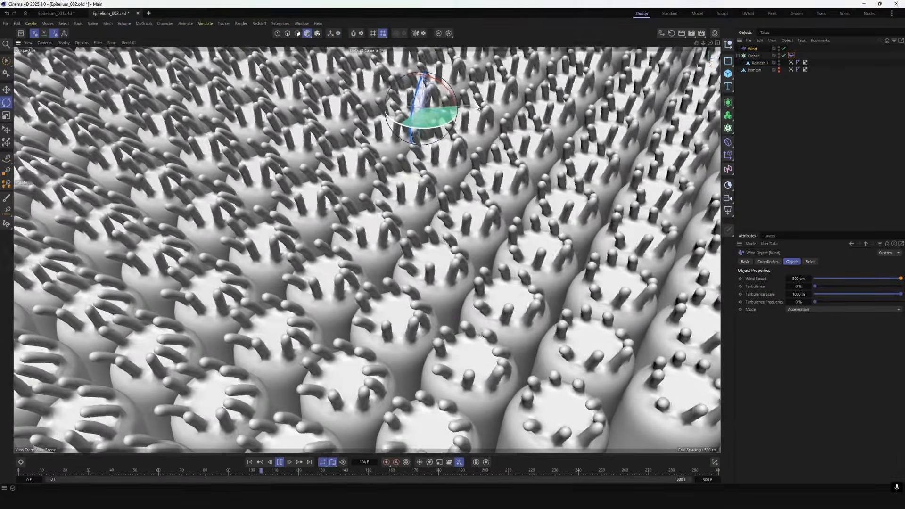
{"action": "left_click_drag", "start_coordinate": [477, 107], "coordinate": [466, 96]}
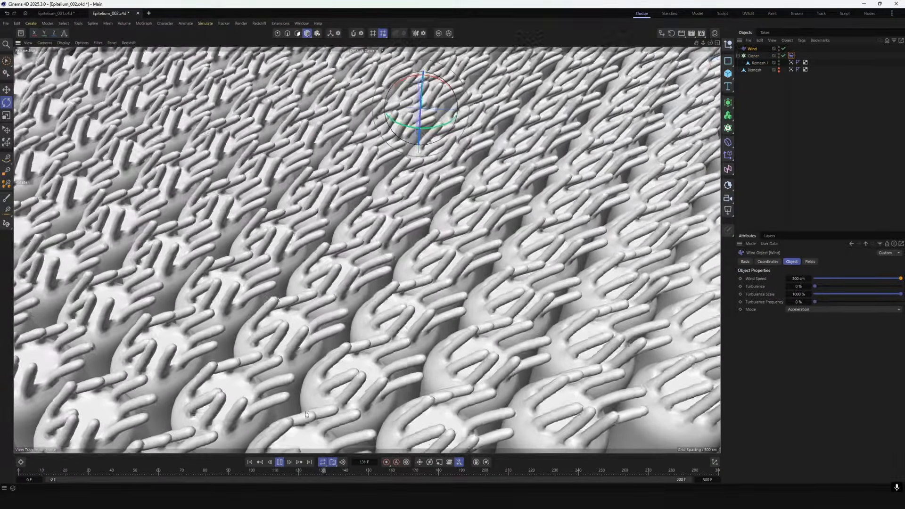
{"action": "left_click", "coordinate": [250, 462]}
Add a Random effector to the Cloner and bring up its transform parameters
{"action": "left_click", "coordinate": [754, 56]}
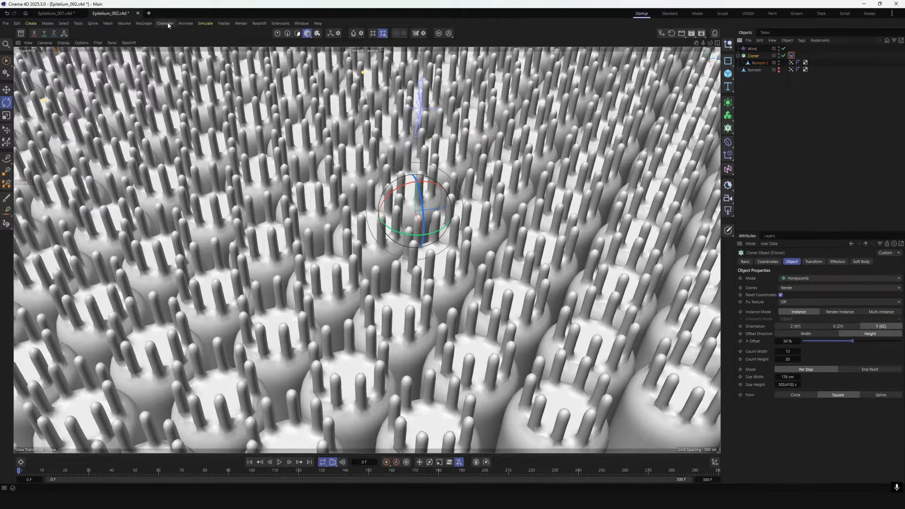
{"action": "left_click", "coordinate": [150, 25]}
{"action": "mouse_move", "coordinate": [156, 35]}
{"action": "left_click", "coordinate": [217, 86]}
{"action": "left_click", "coordinate": [816, 262]}
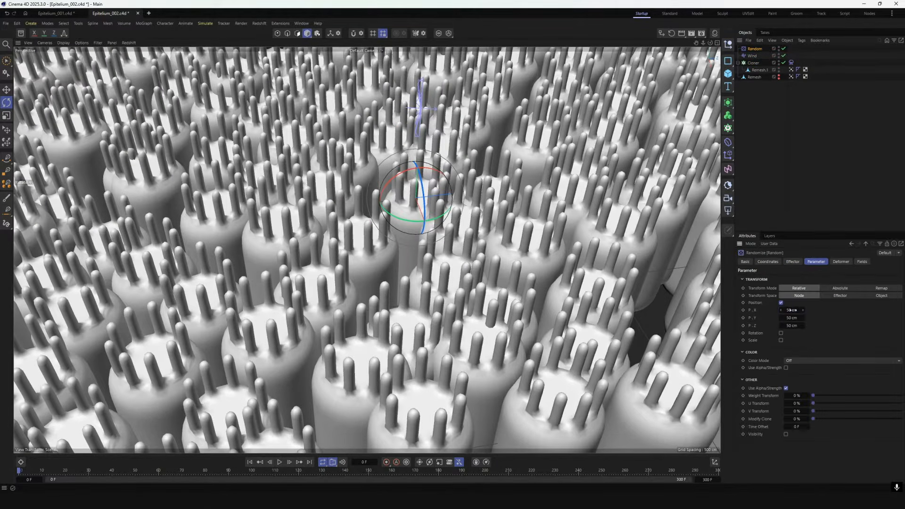
Set the Random effector's X, Y and Z position offsets to 0 cm
{"action": "double_click", "coordinate": [792, 310]}
{"action": "type", "text": "0"}
{"action": "key", "text": "Return"}
{"action": "double_click", "coordinate": [792, 318]}
{"action": "type", "text": "0"}
{"action": "key", "text": "Return"}
{"action": "double_click", "coordinate": [793, 325]}
{"action": "type", "text": "0"}
{"action": "key", "text": "Return"}
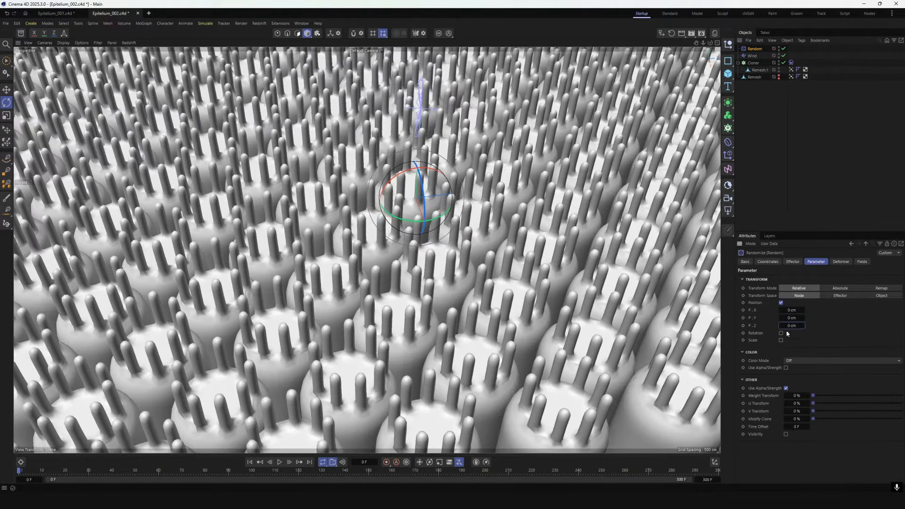
Set the Random effector's Y position offset to 6 cm and enable rotation with a pitch of 7°
{"action": "double_click", "coordinate": [793, 318]}
{"action": "type", "text": "6"}
{"action": "key", "text": "Return"}
{"action": "left_click", "coordinate": [781, 333]}
{"action": "double_click", "coordinate": [790, 348]}
{"action": "type", "text": "7"}
{"action": "key", "text": "Return"}
{"action": "double_click", "coordinate": [790, 348]}
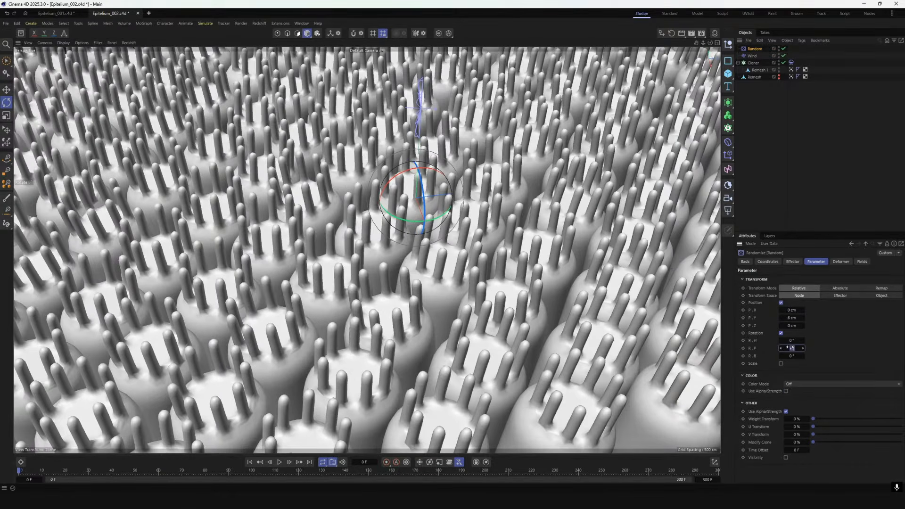
Set the Random effector's pitch to 0° and its heading rotation to about 182°
{"action": "type", "text": "0"}
{"action": "key", "text": "Return"}
{"action": "left_click_drag", "start_coordinate": [804, 340], "coordinate": [889, 340]}
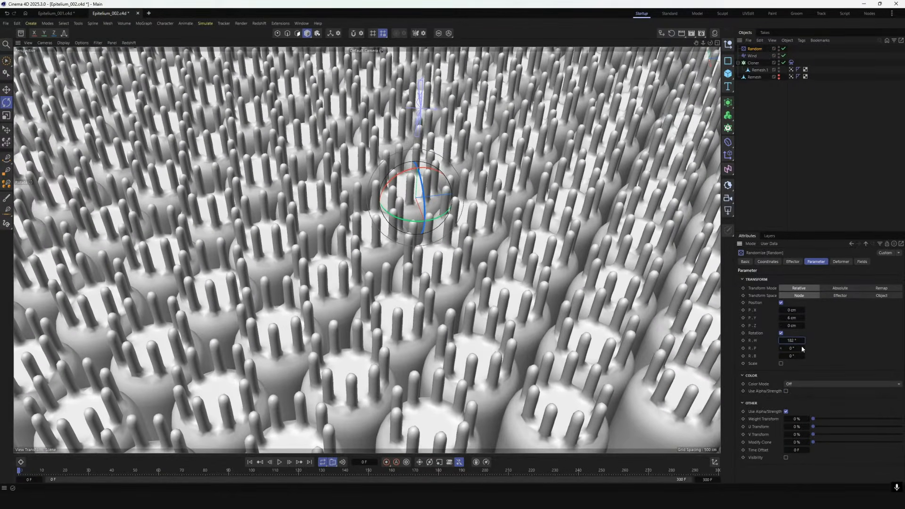
{"action": "left_click", "coordinate": [801, 348]}
{"action": "left_click", "coordinate": [802, 356]}
Switch the Random effector's Random Mode to Noise and adjust its Animation Speed
{"action": "left_click", "coordinate": [792, 262]}
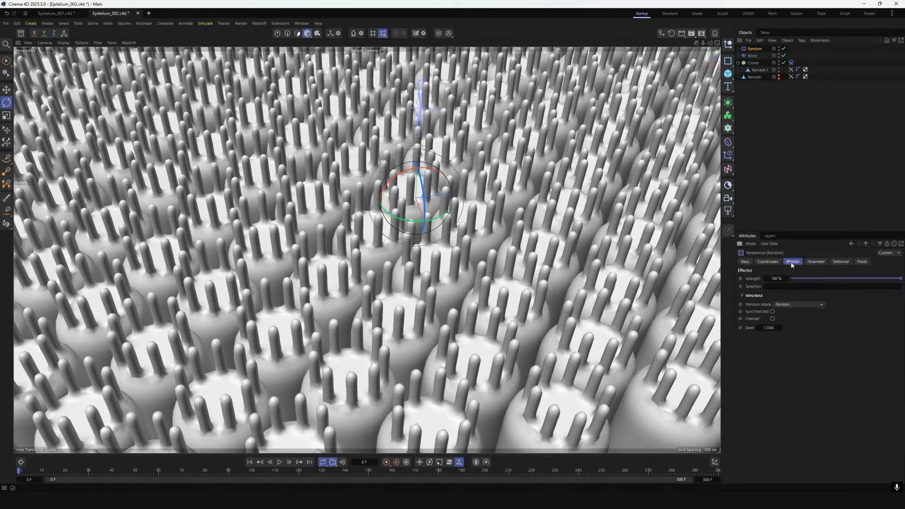
{"action": "left_click", "coordinate": [797, 305]}
{"action": "left_click", "coordinate": [790, 329]}
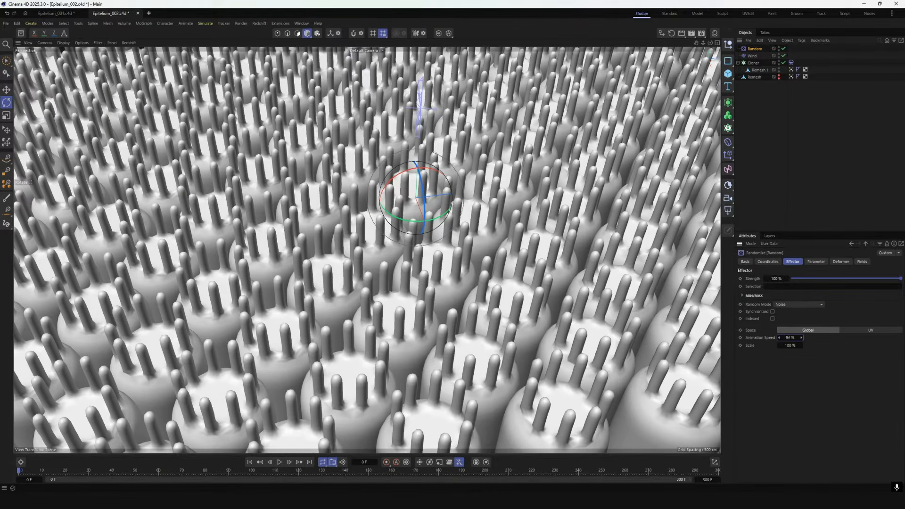
Disable the Cloner's Soft Body tag and set the Random effector's Animation Speed to 20% during playback
{"action": "left_click", "coordinate": [791, 62]}
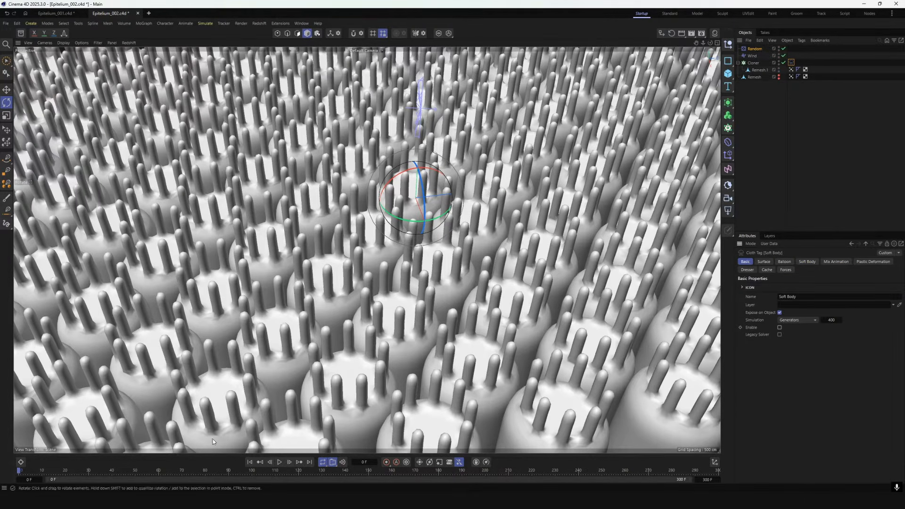
{"action": "left_click", "coordinate": [279, 462]}
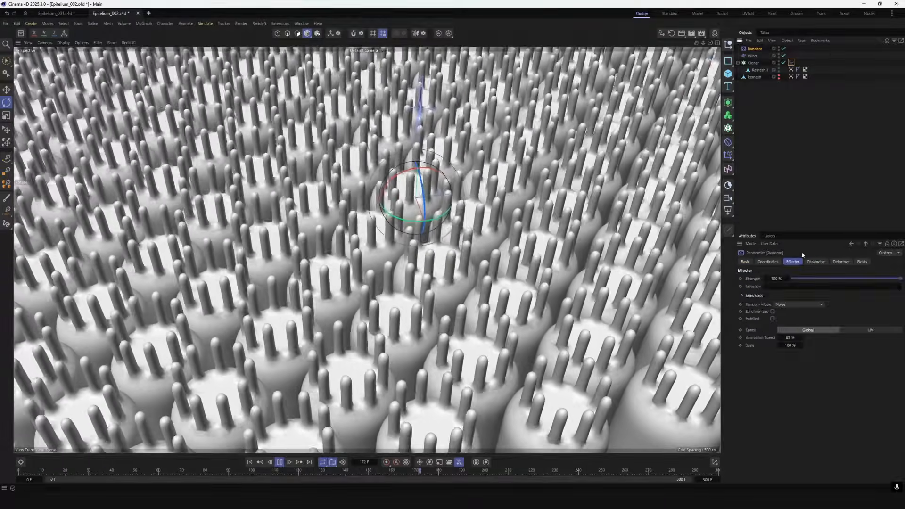
{"action": "left_click", "coordinate": [815, 261]}
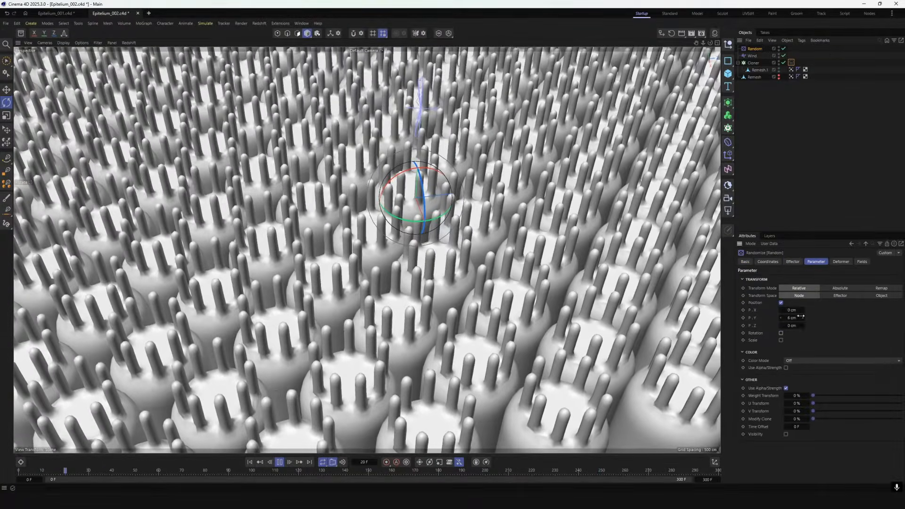
{"action": "left_click", "coordinate": [793, 262]}
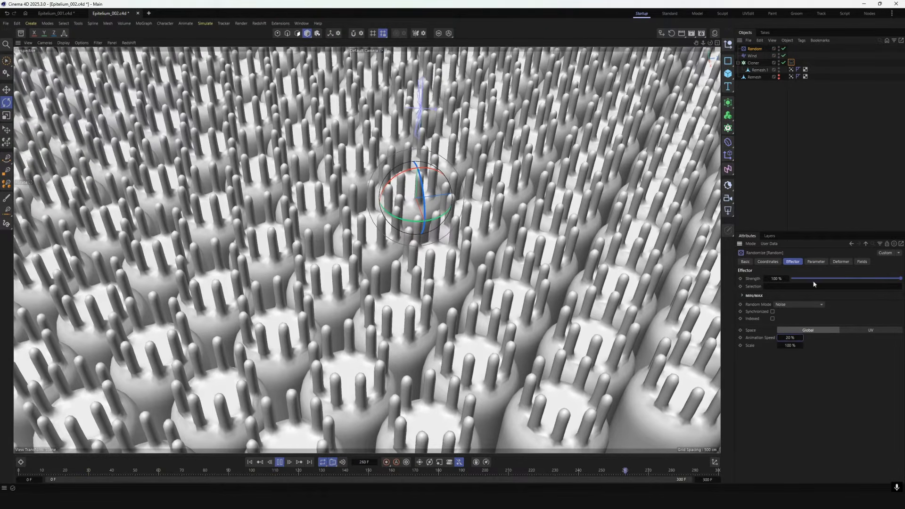
Set the Random effector's rotation to 4° heading, 4° pitch and 2° bank
{"action": "left_click", "coordinate": [816, 261]}
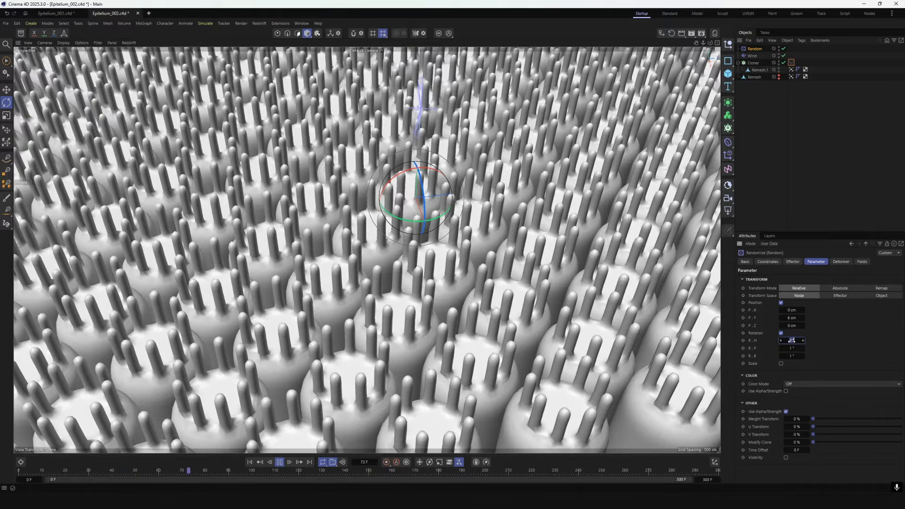
{"action": "type", "text": "4"}
{"action": "double_click", "coordinate": [791, 349]}
{"action": "type", "text": "4"}
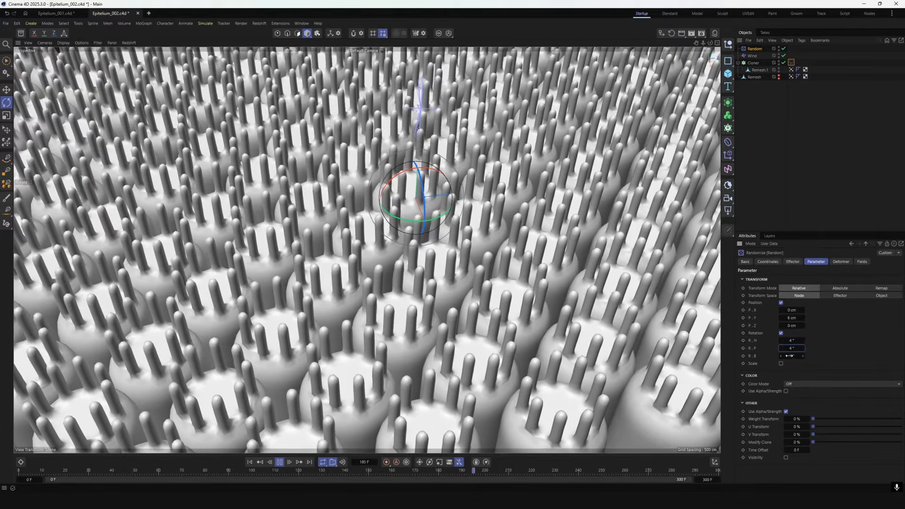
{"action": "double_click", "coordinate": [791, 356]}
{"action": "type", "text": "4"}
{"action": "left_click", "coordinate": [787, 155]}
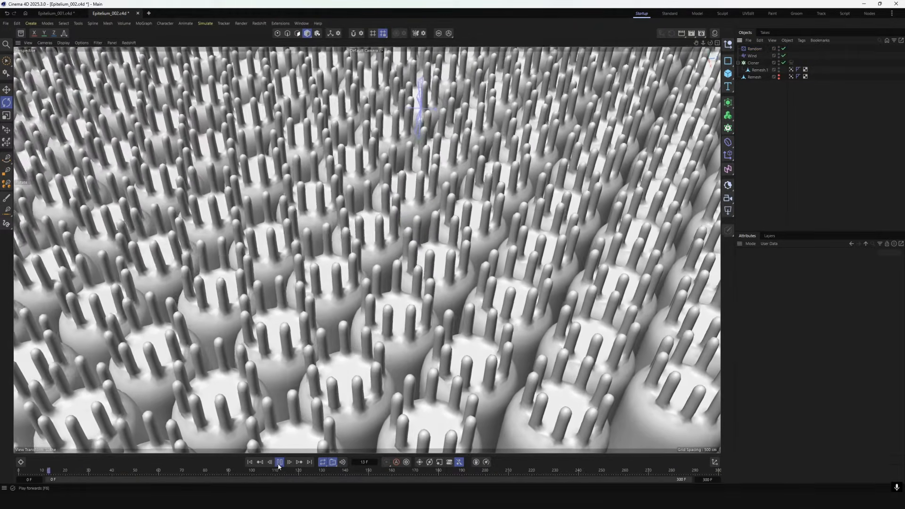
Stop and rewind the animation, and re-enable the Cloner's Soft Body tag
{"action": "left_click", "coordinate": [279, 463]}
{"action": "left_click", "coordinate": [250, 463]}
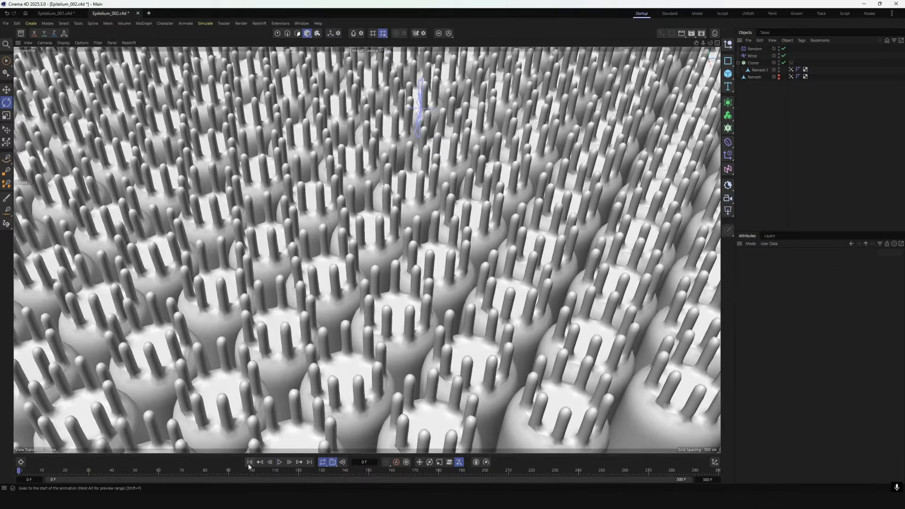
{"action": "left_click", "coordinate": [752, 56]}
{"action": "left_click", "coordinate": [754, 49]}
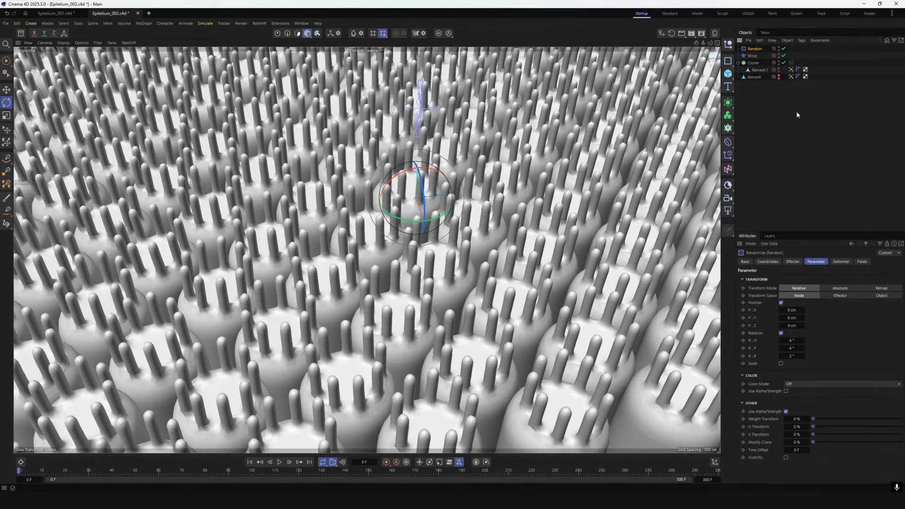
{"action": "left_click", "coordinate": [792, 62]}
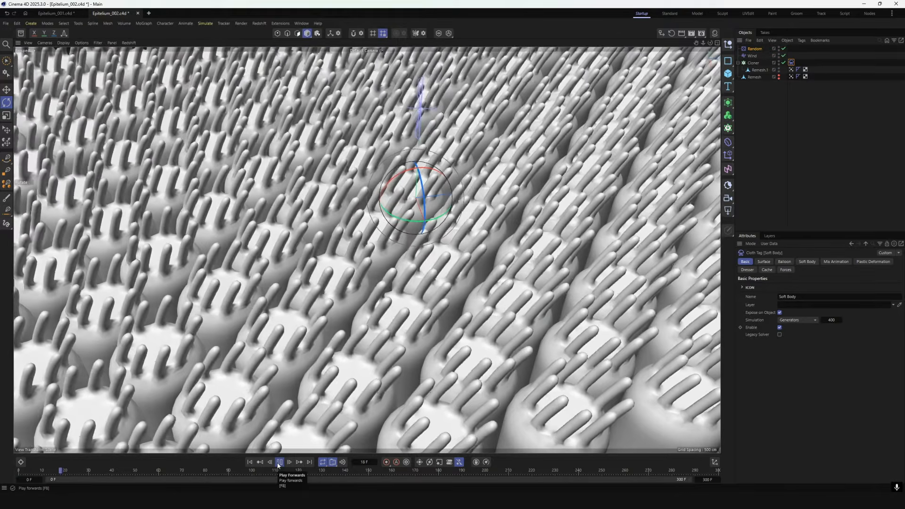
{"action": "left_click", "coordinate": [250, 462]}
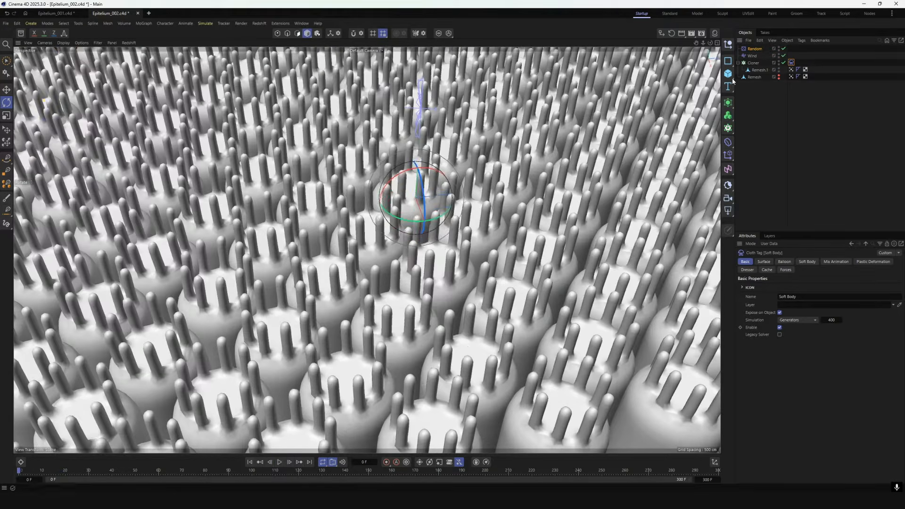
Shrink the Cloner's honeycomb field by setting its clone count to 5, and play the simulation
{"action": "left_click", "coordinate": [753, 63]}
{"action": "type", "text": "5"}
{"action": "double_click", "coordinate": [789, 353]}
{"action": "type", "text": "5"}
{"action": "key", "text": "Return"}
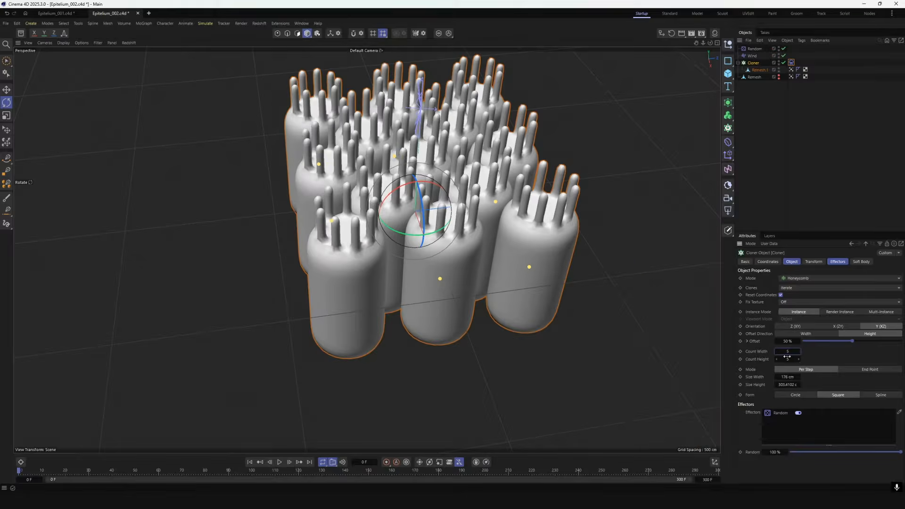
{"action": "left_click", "coordinate": [315, 428]}
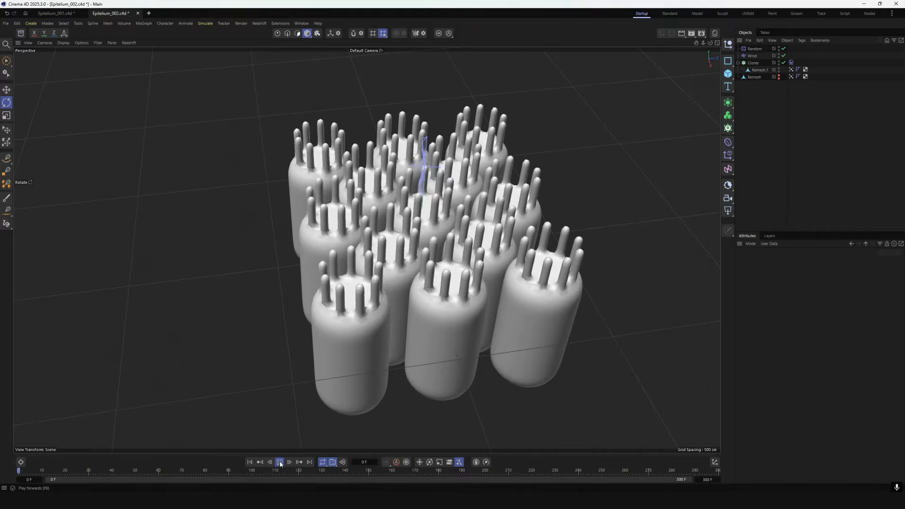
Set the Wind object's Turbulence to 20% and try Turbulence Scale values of 500% and 1500%
{"action": "left_click", "coordinate": [753, 56]}
{"action": "double_click", "coordinate": [798, 286]}
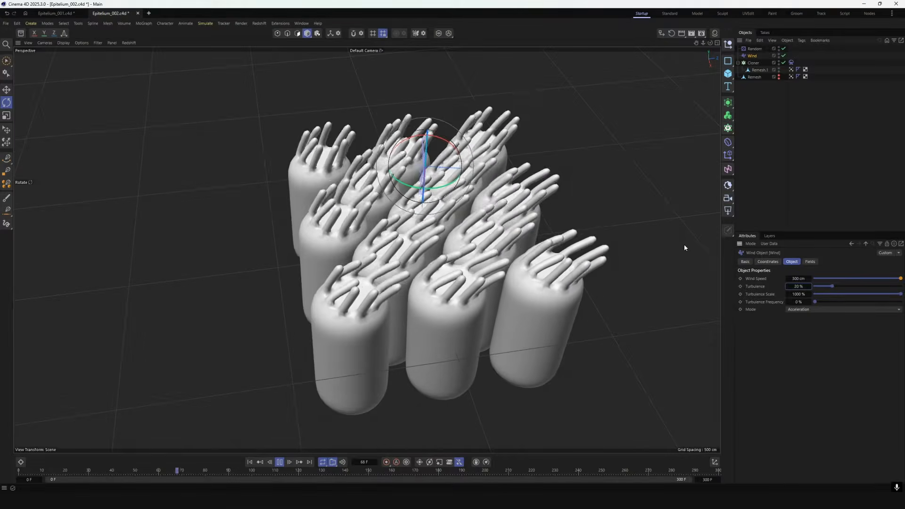
{"action": "double_click", "coordinate": [796, 294]}
{"action": "type", "text": "500"}
{"action": "key", "text": "Return"}
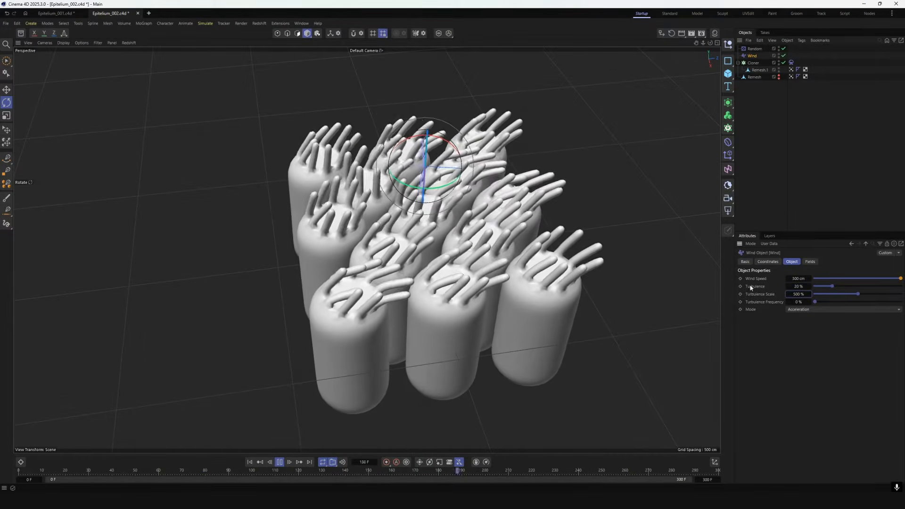
{"action": "double_click", "coordinate": [798, 294]}
{"action": "type", "text": "1500"}
{"action": "key", "text": "Return"}
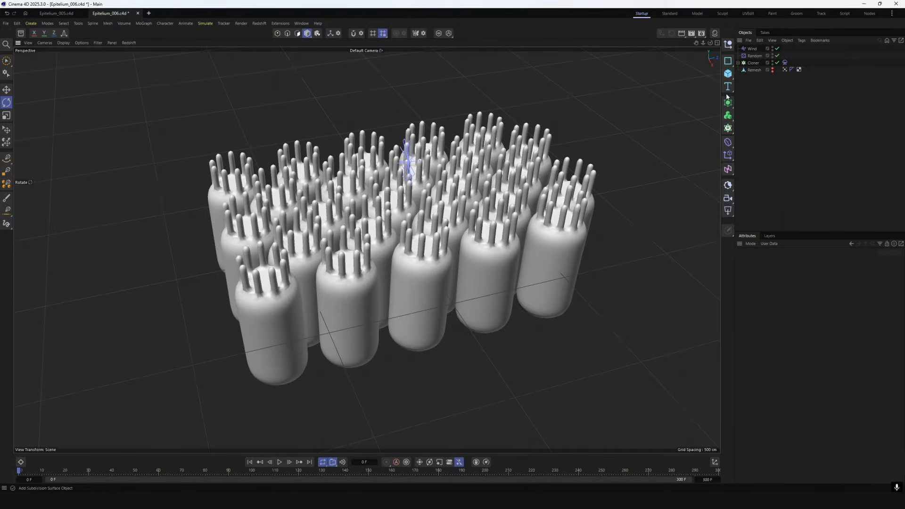
Add an Octahedron-type sphere with a 70 cm radius and raise it about 243 cm above the cells
{"action": "left_click", "coordinate": [730, 75]}
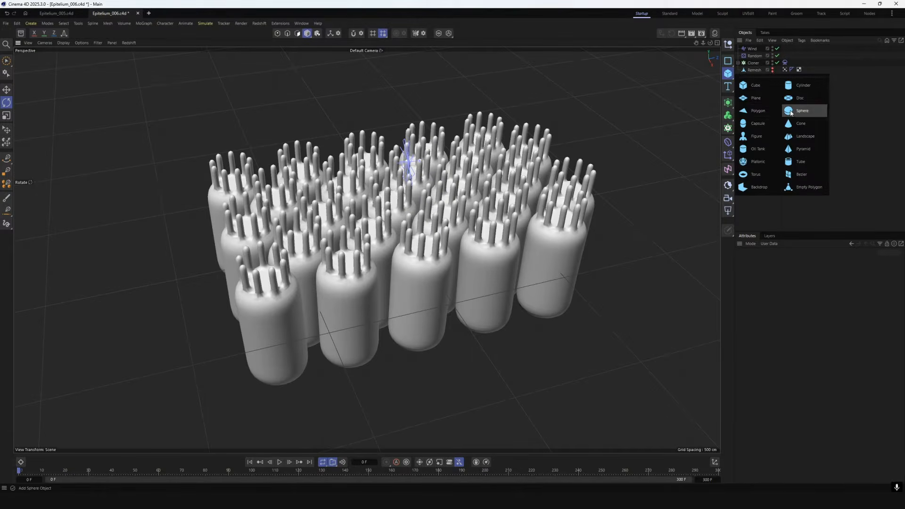
{"action": "left_click", "coordinate": [797, 110]}
{"action": "left_click", "coordinate": [783, 294]}
{"action": "left_click", "coordinate": [783, 326]}
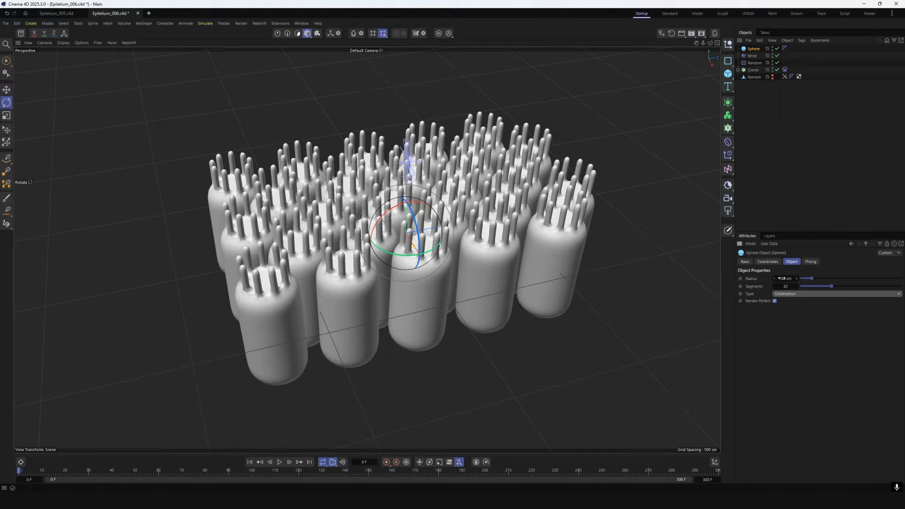
{"action": "double_click", "coordinate": [780, 279]}
{"action": "left_click", "coordinate": [6, 89]}
{"action": "left_click_drag", "start_coordinate": [406, 189], "coordinate": [407, 135]}
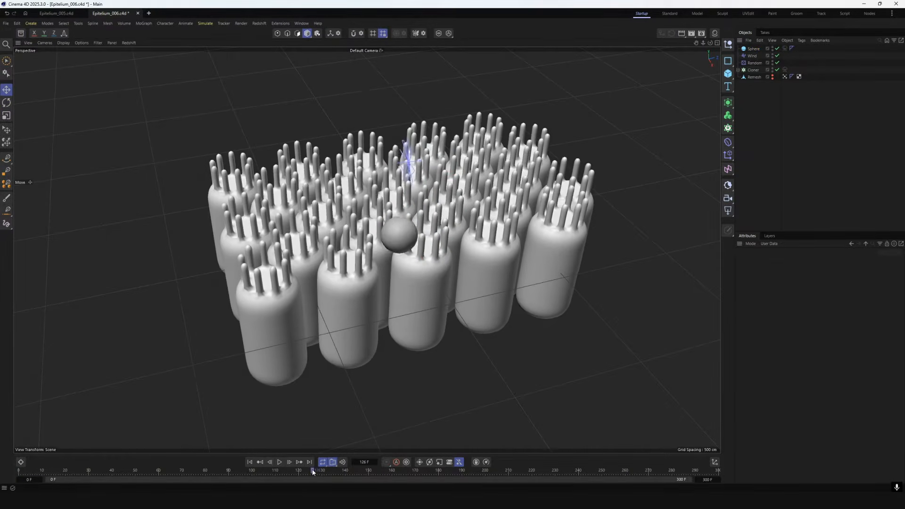
Scrub the timeline to check the sphere's animated path across the cells, and rewind to the start
{"action": "left_click_drag", "start_coordinate": [313, 468], "coordinate": [352, 464]}
{"action": "left_click", "coordinate": [752, 50]}
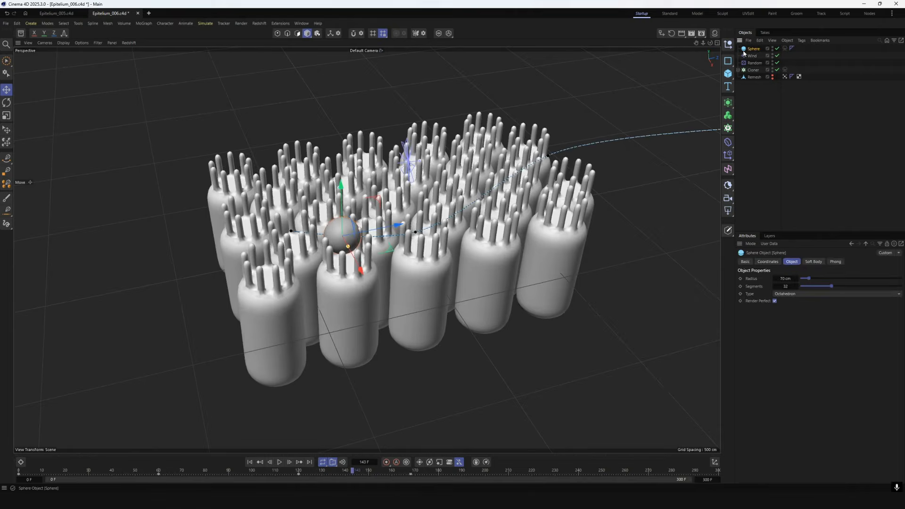
{"action": "left_click", "coordinate": [249, 462]}
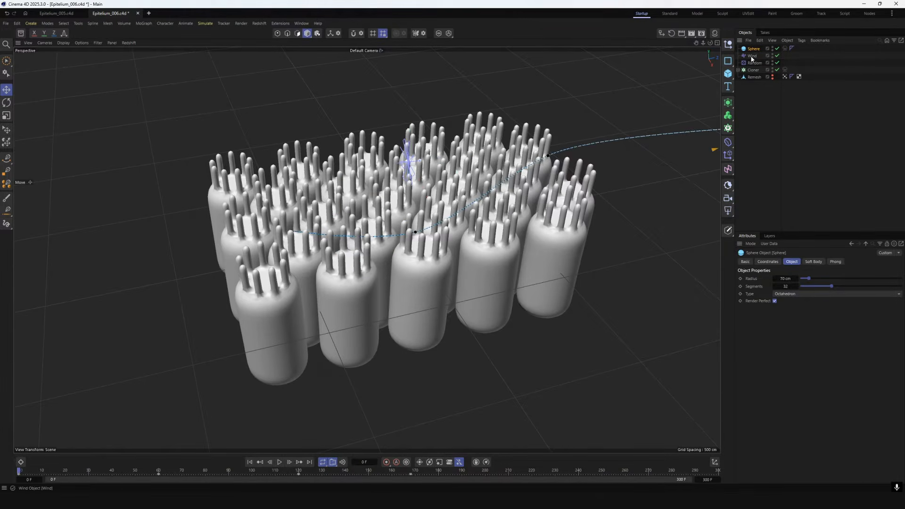
Disable the Wind object, enable the Soft Body tags on the Sphere and Cloner, and play the simulation
{"action": "left_click", "coordinate": [778, 55]}
{"action": "left_click", "coordinate": [784, 48]}
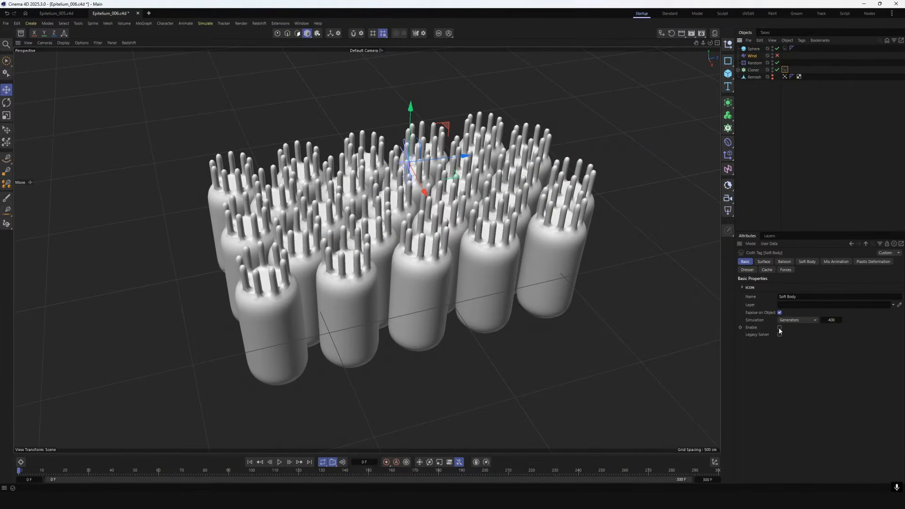
{"action": "left_click", "coordinate": [534, 376]}
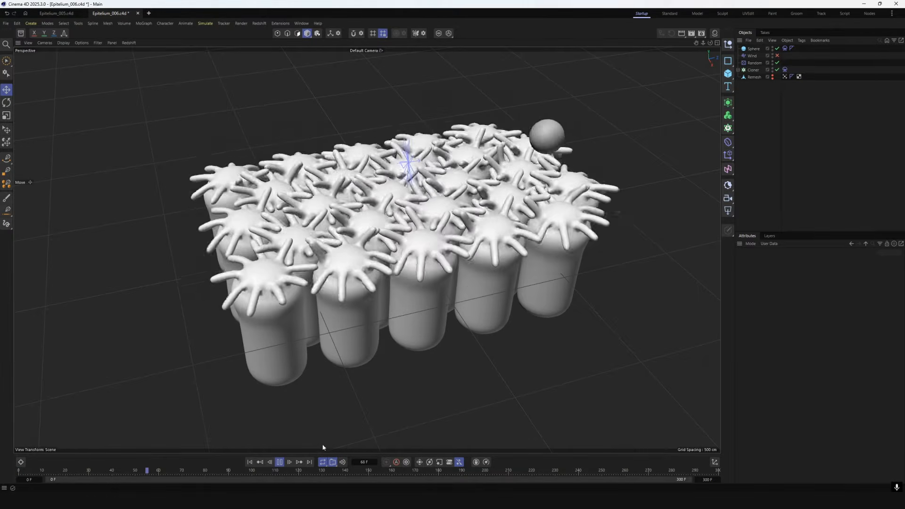
Turn off Balloon on the Cloner's Soft Body tag and replay the simulation from the start
{"action": "left_click", "coordinate": [251, 462]}
{"action": "left_click", "coordinate": [785, 69]}
{"action": "left_click", "coordinate": [784, 262]}
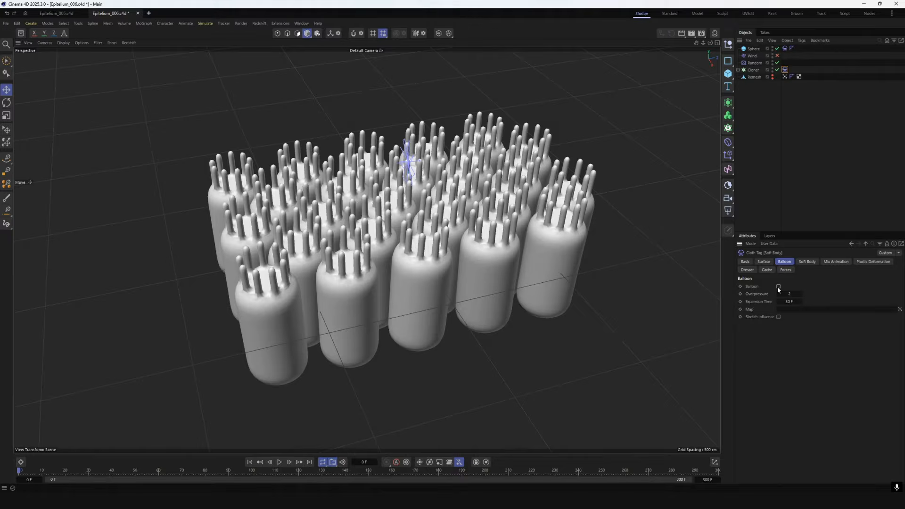
{"action": "left_click", "coordinate": [280, 463]}
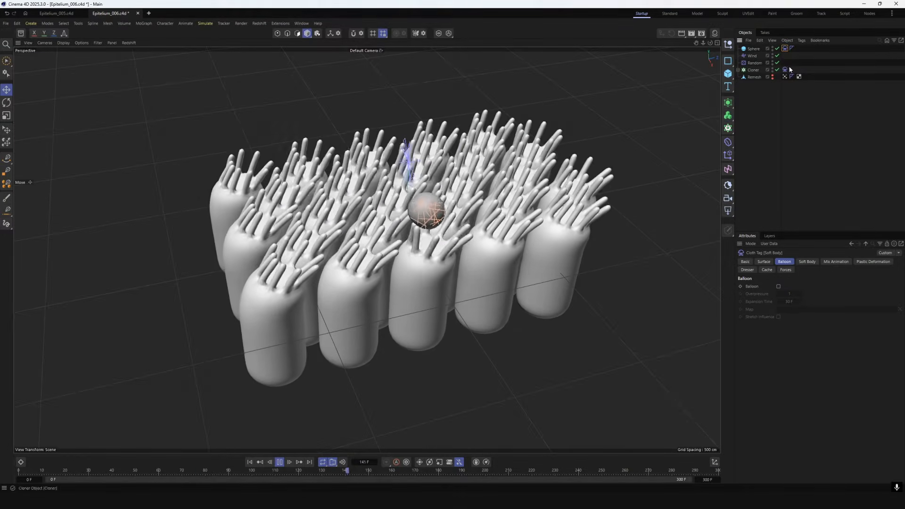
Enable Balloon on the Cloner's Soft Body tag and review its Surface and Soft Body settings
{"action": "left_click", "coordinate": [778, 287]}
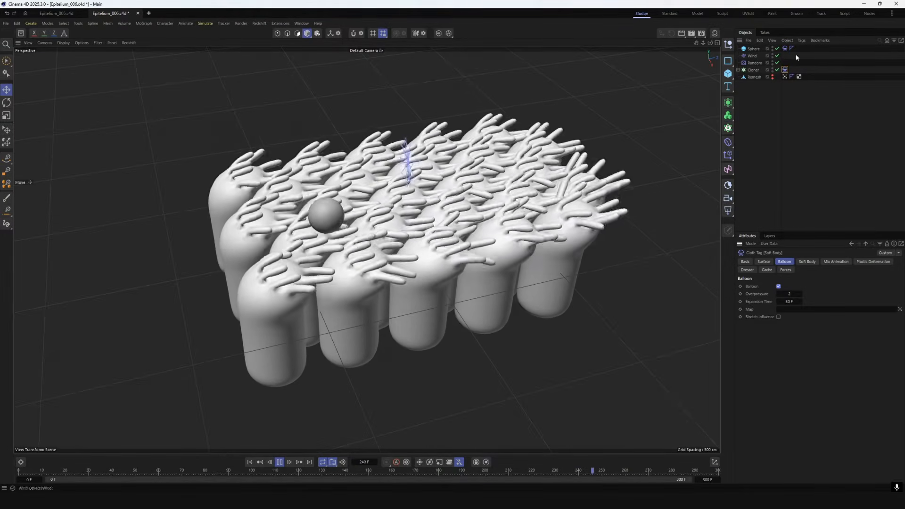
{"action": "left_click", "coordinate": [763, 262]}
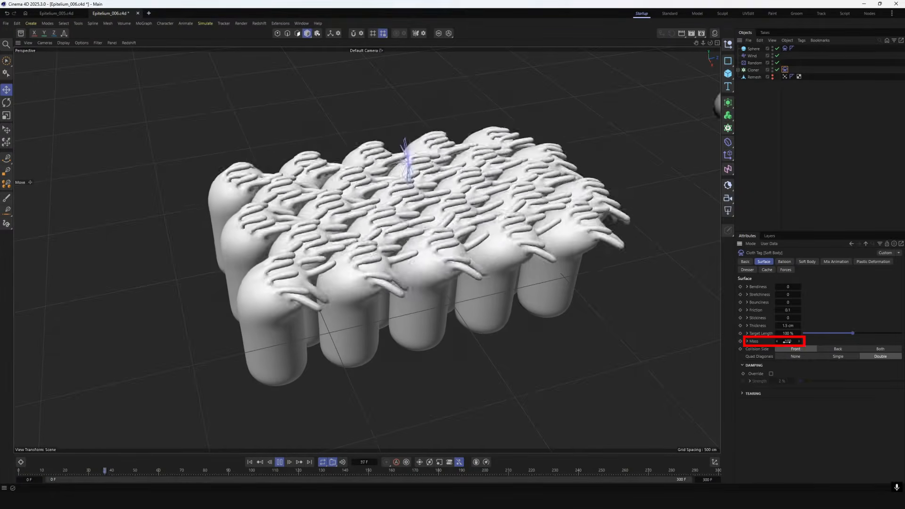
{"action": "left_click", "coordinate": [808, 262]}
{"action": "left_click", "coordinate": [778, 286]}
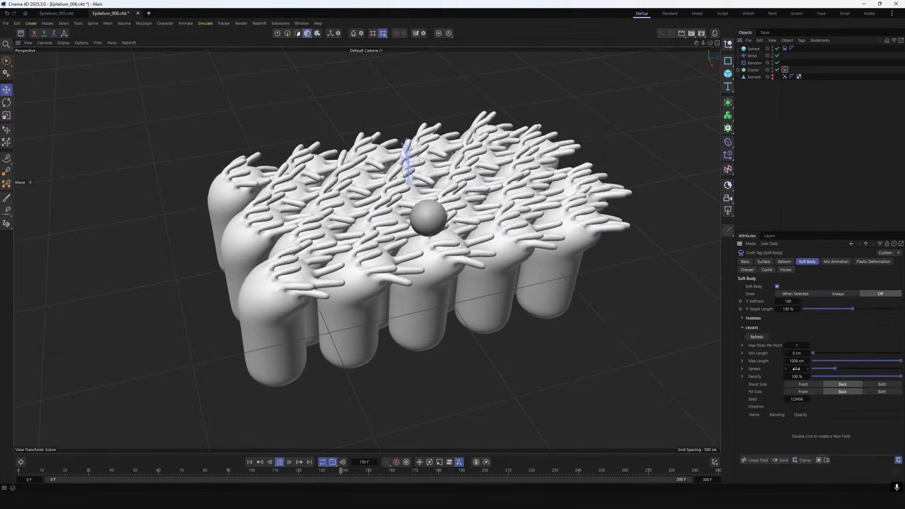
Review the Surface and Mix Animation settings of the Sphere's Soft Body tag
{"action": "left_click", "coordinate": [764, 262]}
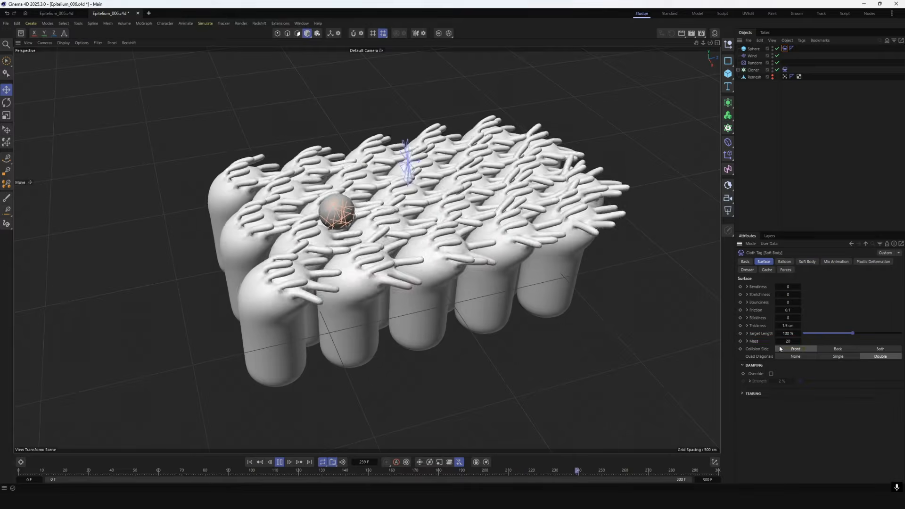
{"action": "left_click", "coordinate": [822, 261]}
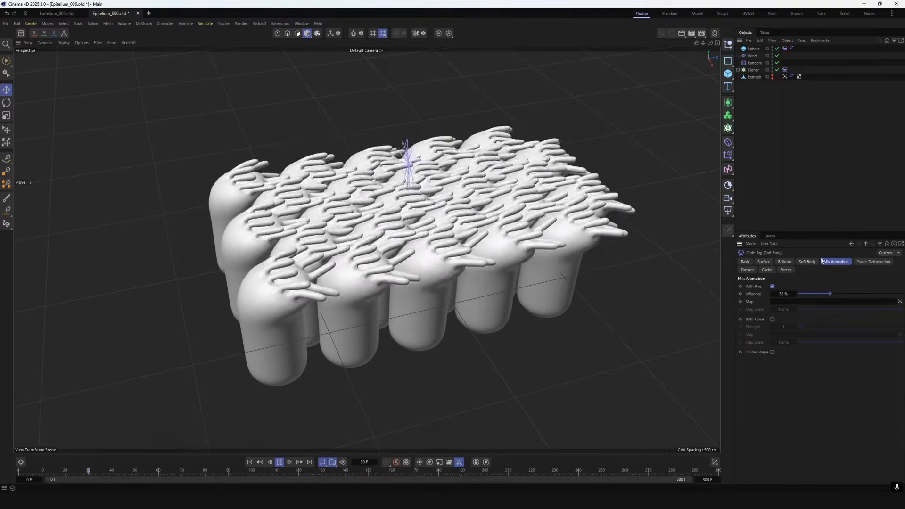
{"action": "left_click", "coordinate": [827, 118]}
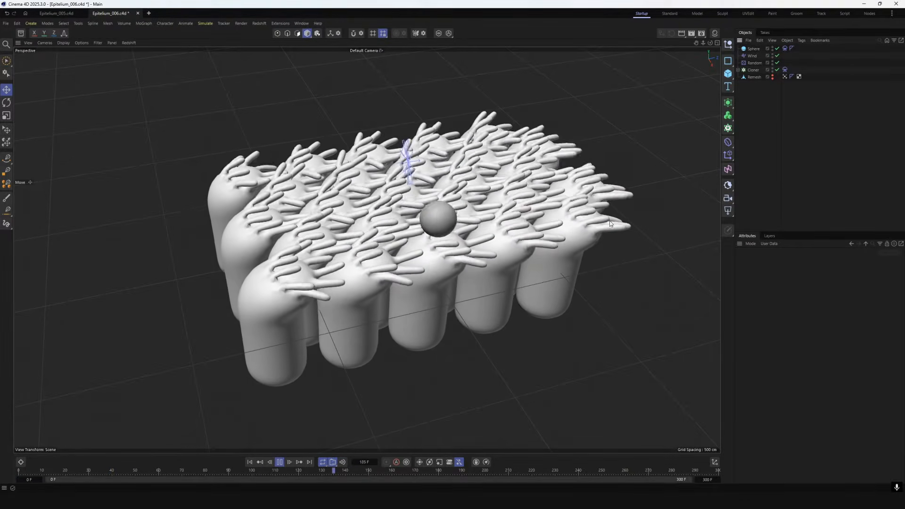
Restart the simulation from the first frame and rotate the Wind object to change the wind direction
{"action": "left_click", "coordinate": [249, 462]}
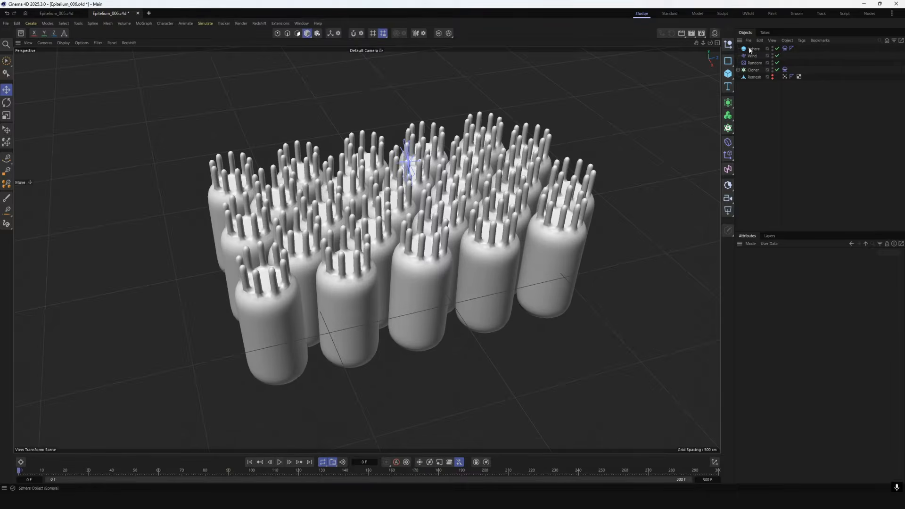
{"action": "left_click", "coordinate": [752, 55]}
{"action": "key", "text": "r"}
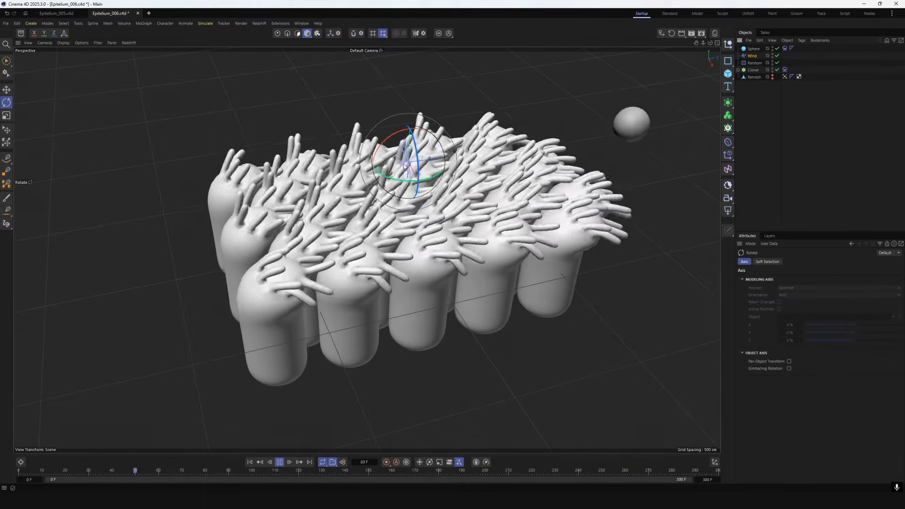
{"action": "left_click_drag", "start_coordinate": [426, 180], "coordinate": [355, 190]}
Try a Mix Animation Influence of 25% on the Sphere's Soft Body tag
{"action": "left_click", "coordinate": [784, 48]}
{"action": "left_click", "coordinate": [836, 261]}
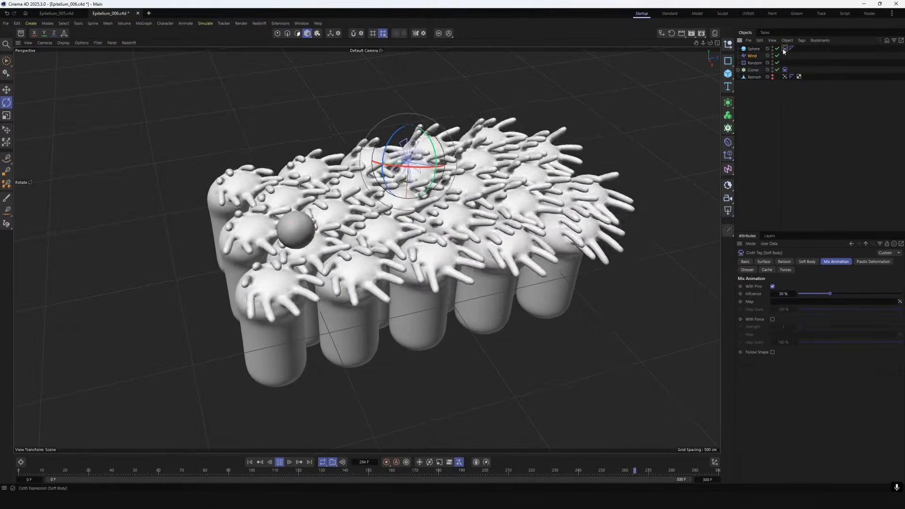
{"action": "double_click", "coordinate": [783, 294]}
{"action": "type", "text": "15"}
{"action": "key", "text": "Return"}
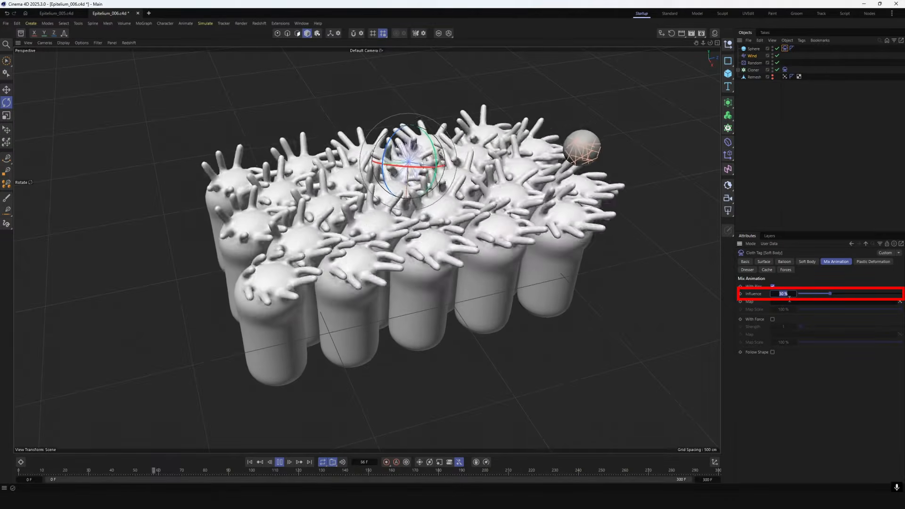
{"action": "double_click", "coordinate": [785, 293]}
{"action": "type", "text": "25"}
{"action": "key", "text": "Return"}
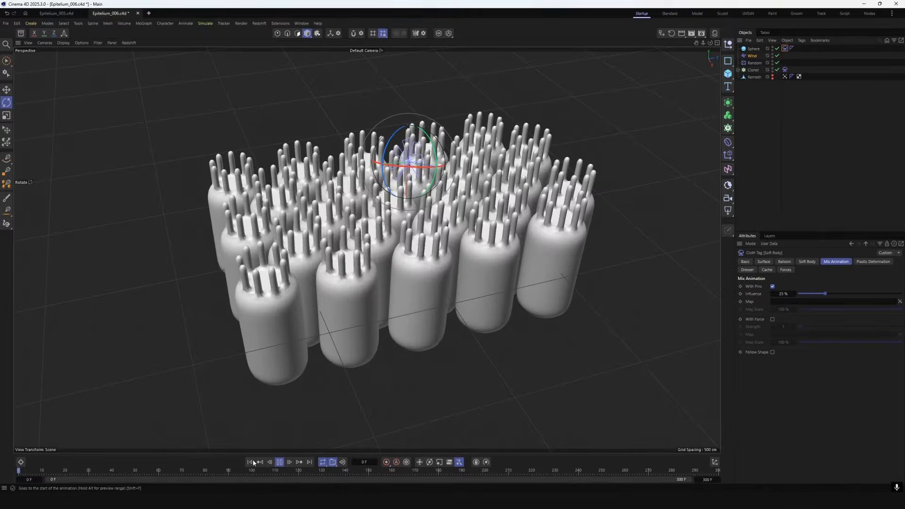
Set the Mix Animation Influence of the Sphere's Soft Body tag to 30% and watch the simulation
{"action": "double_click", "coordinate": [785, 293]}
{"action": "type", "text": "30"}
{"action": "key", "text": "Return"}
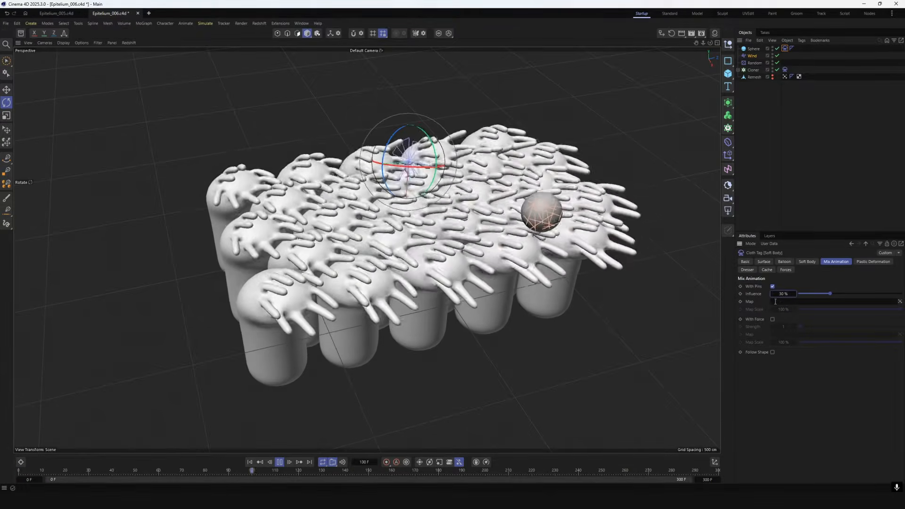
{"action": "left_click", "coordinate": [828, 115]}
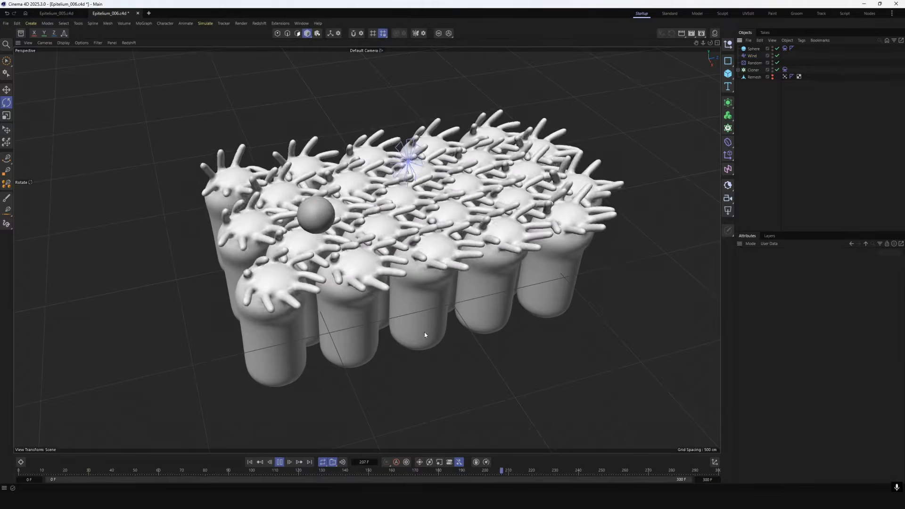
Undo the last deselection so Wind is selected, replay the simulation briefly, and return to the first frame
{"action": "left_click", "coordinate": [251, 462]}
{"action": "key", "text": "ctrl+z"}
{"action": "left_click", "coordinate": [279, 463]}
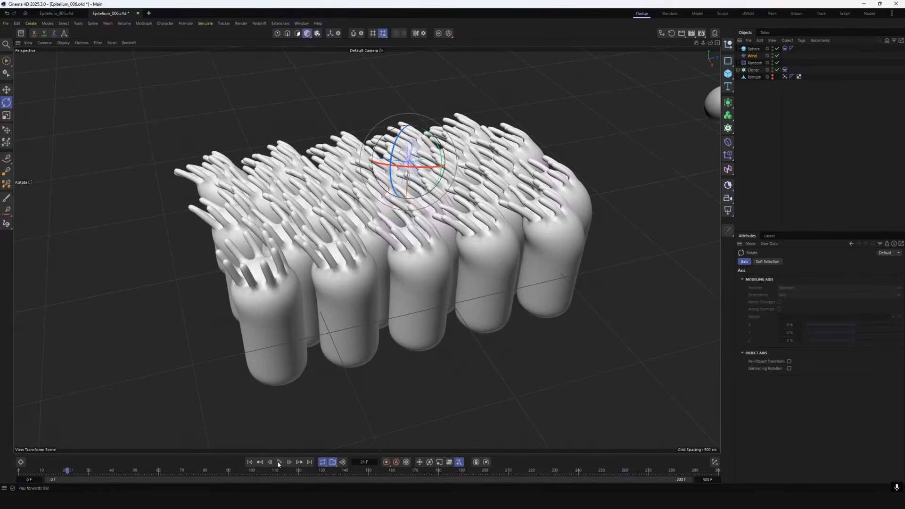
{"action": "left_click", "coordinate": [251, 462]}
Review the project's simulation settings, examining the Scene values and the Substeps, Iterations and Damping values
{"action": "left_click", "coordinate": [750, 244]}
{"action": "left_click", "coordinate": [758, 272]}
{"action": "left_click", "coordinate": [867, 262]}
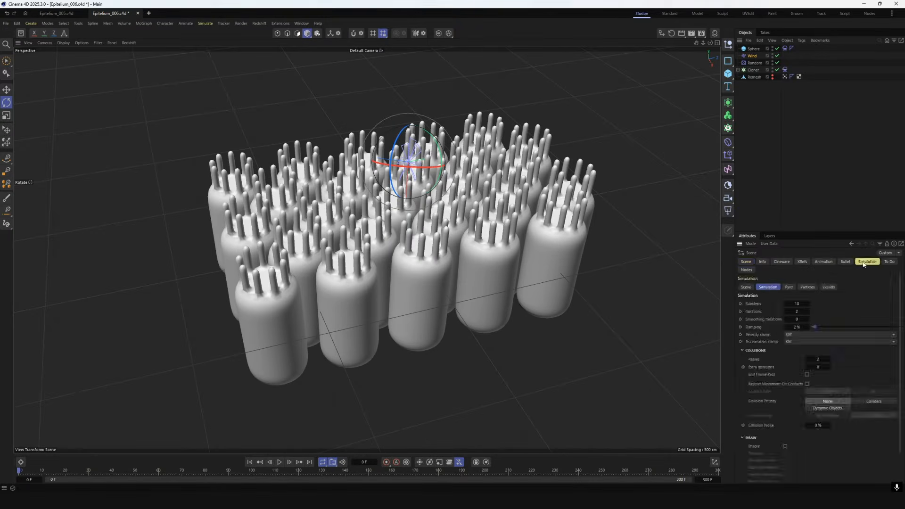
{"action": "left_click", "coordinate": [746, 287]}
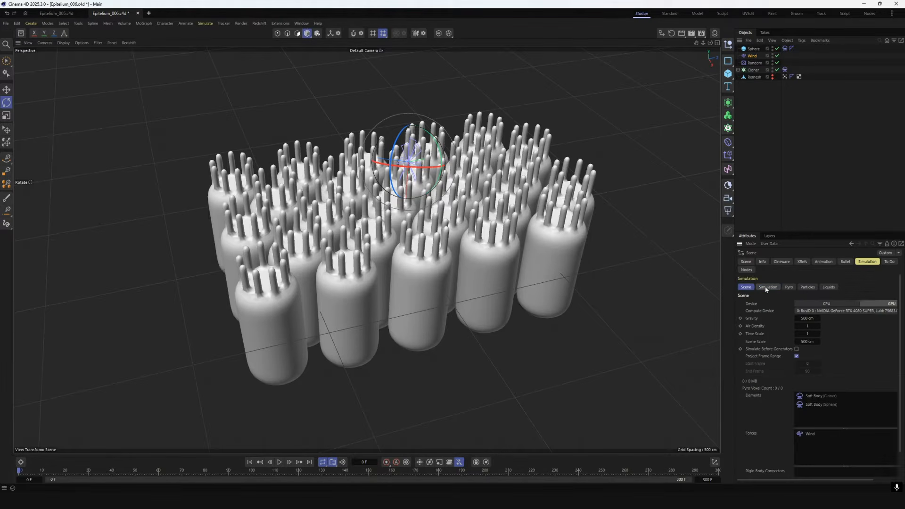
{"action": "left_click", "coordinate": [768, 287]}
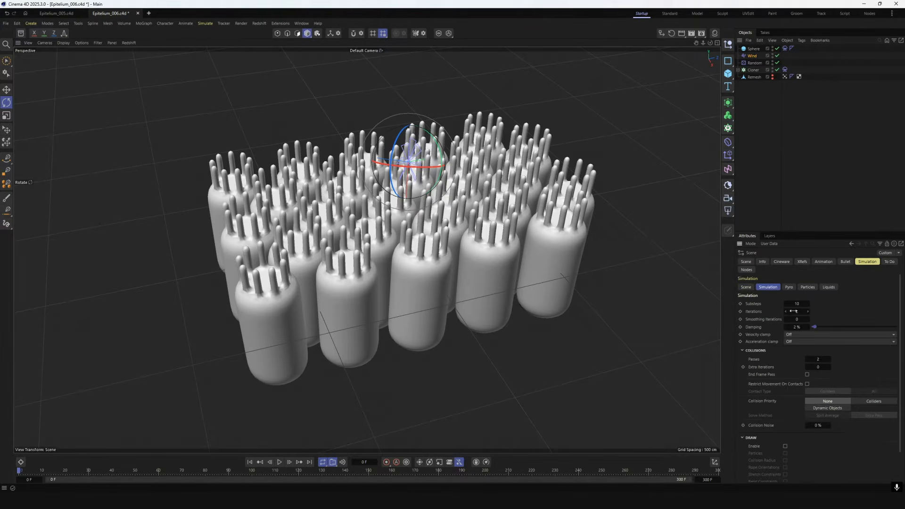
{"action": "left_click", "coordinate": [800, 89]}
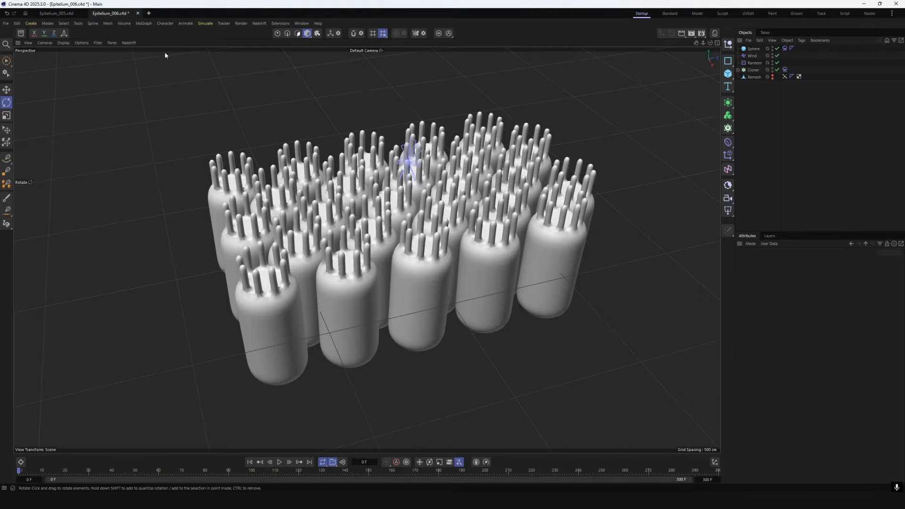
Add a Mesh Emitter that emits particles constantly from the Sphere's surface, and play the simulation
{"action": "left_click", "coordinate": [205, 24]}
{"action": "mouse_move", "coordinate": [223, 110]}
{"action": "left_click", "coordinate": [266, 121]}
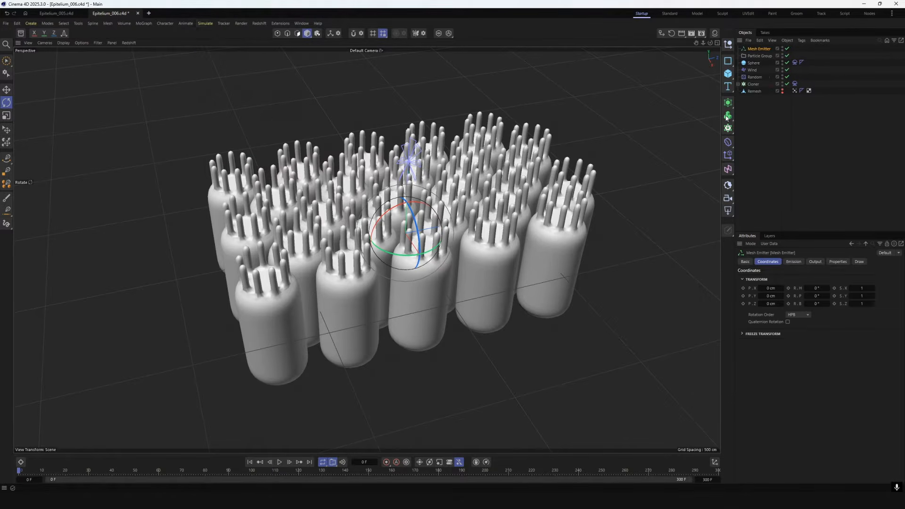
{"action": "left_click", "coordinate": [794, 261]}
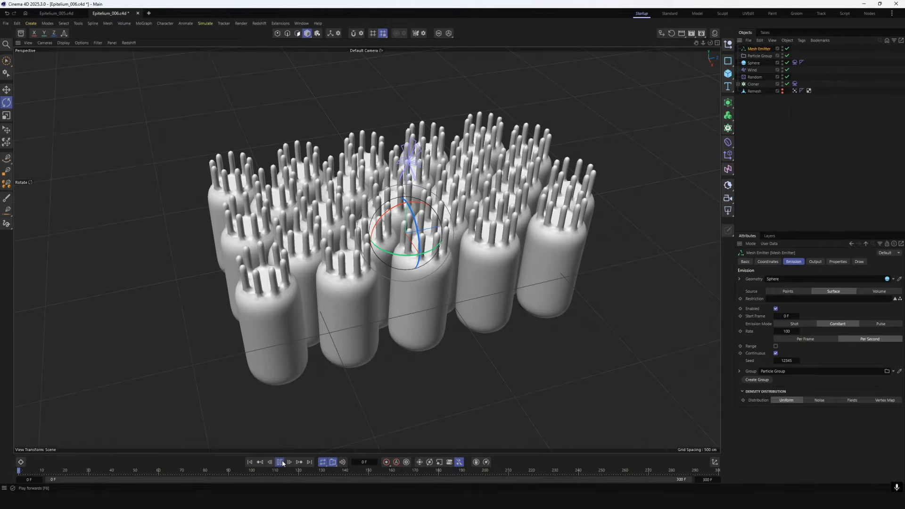
{"action": "left_click", "coordinate": [452, 375]}
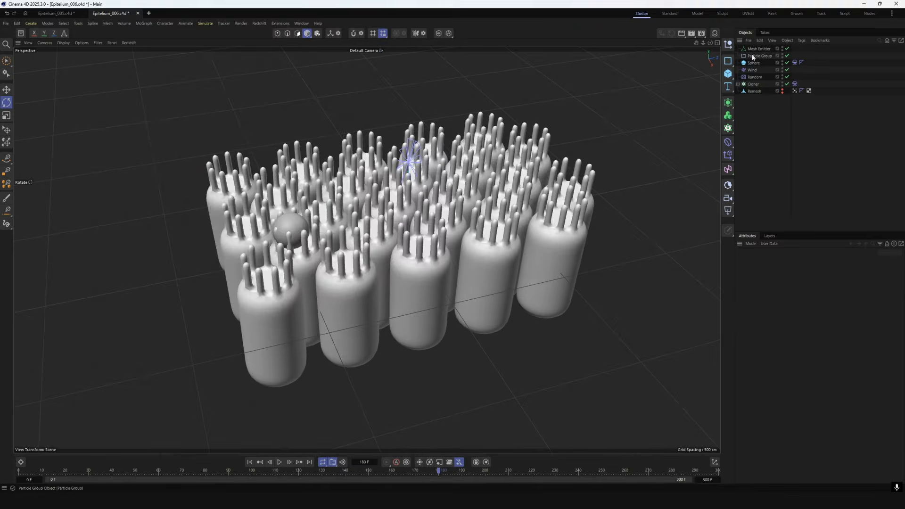
Set the Mesh Emitter's velocity speed to 10 cm with variance enabled at 10 cm
{"action": "left_click", "coordinate": [753, 49]}
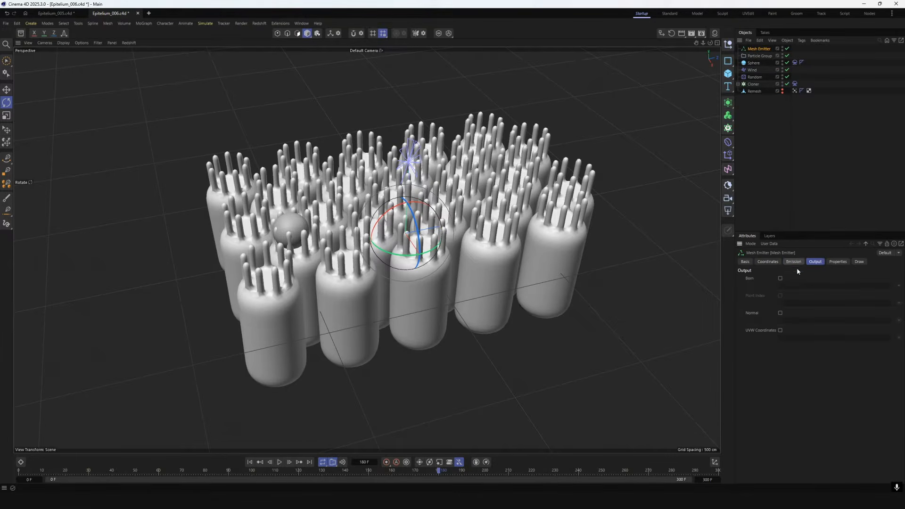
{"action": "left_click", "coordinate": [838, 262]}
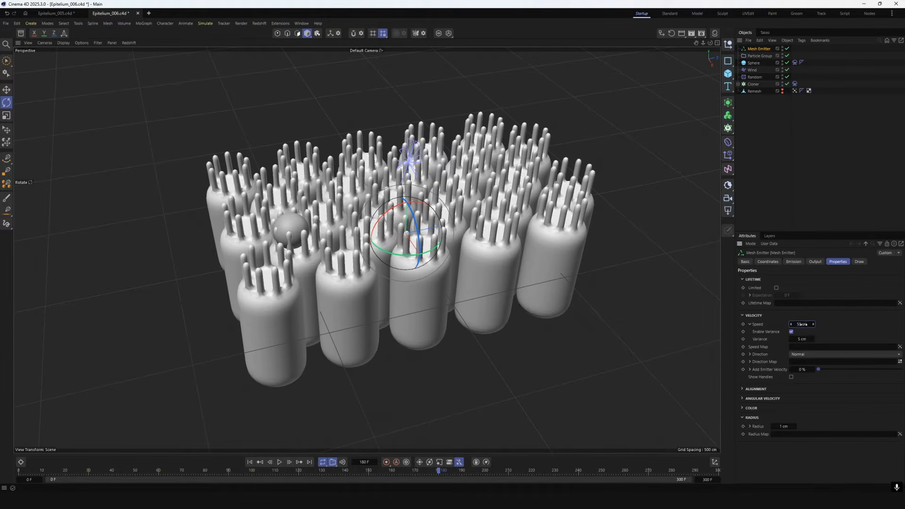
{"action": "left_click", "coordinate": [793, 262]}
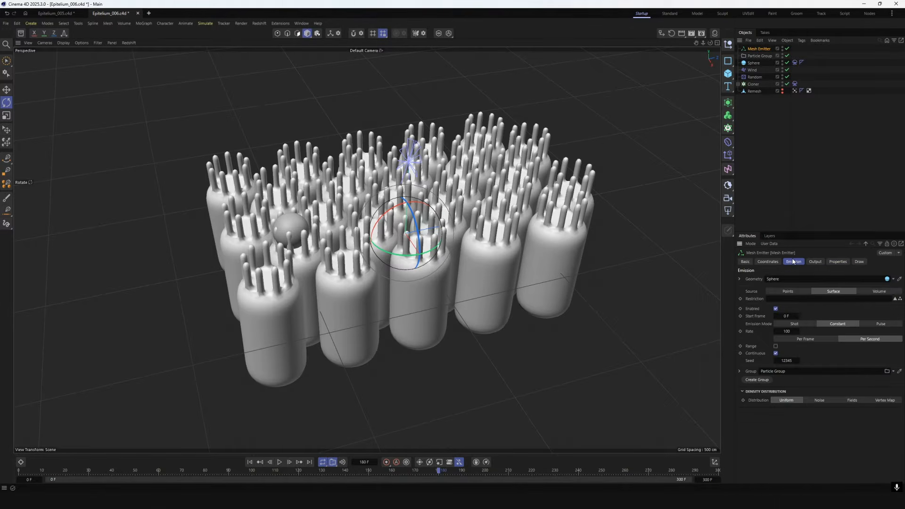
Add a Turbulence force with a strength of 80 cm and a scale of 200%
{"action": "left_click", "coordinate": [143, 23]}
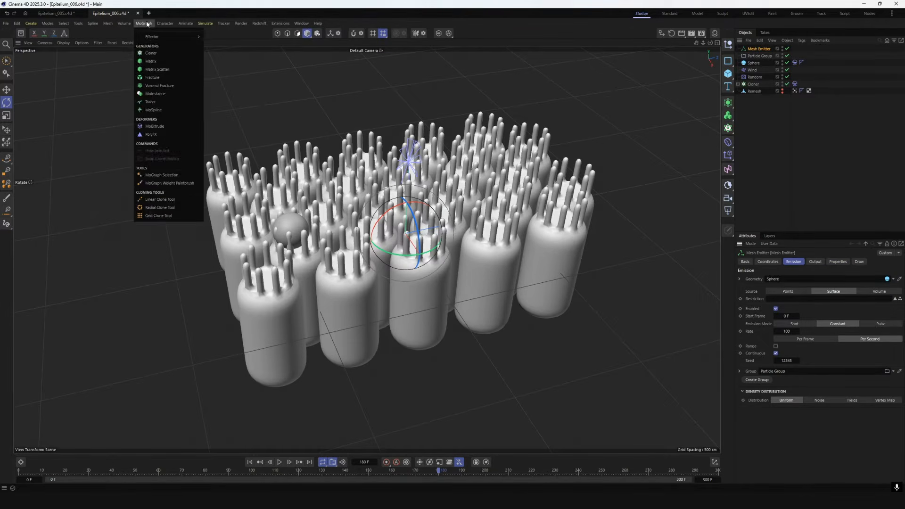
{"action": "mouse_move", "coordinate": [227, 38]}
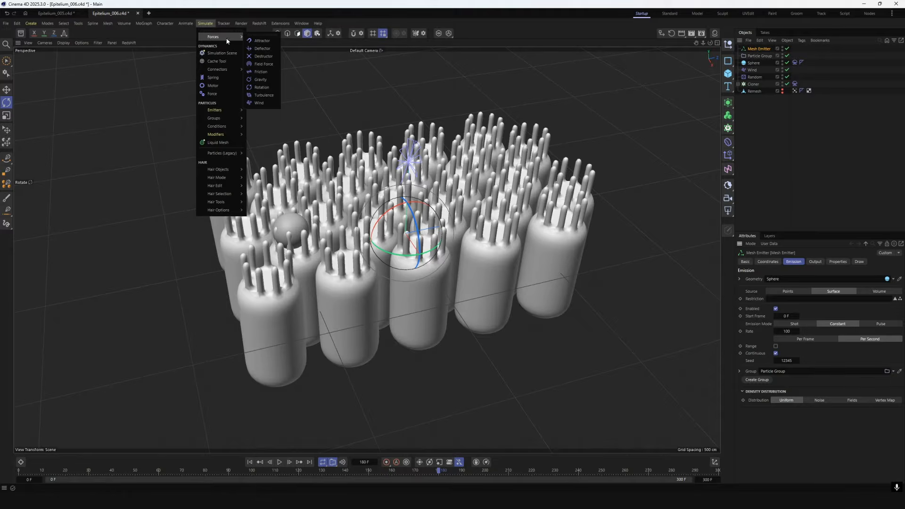
{"action": "left_click", "coordinate": [264, 96]}
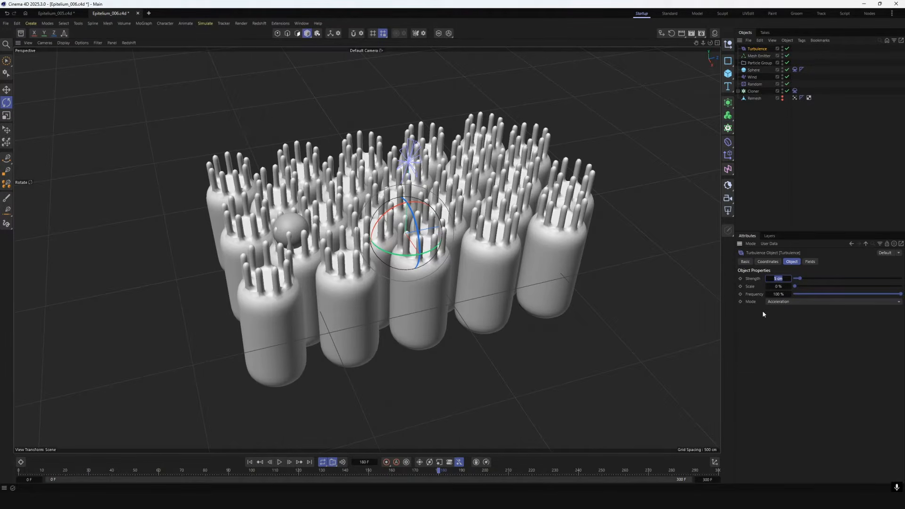
{"action": "type", "text": "50"}
{"action": "key", "text": "Return"}
{"action": "double_click", "coordinate": [785, 286]}
{"action": "type", "text": "20"}
{"action": "key", "text": "Return"}
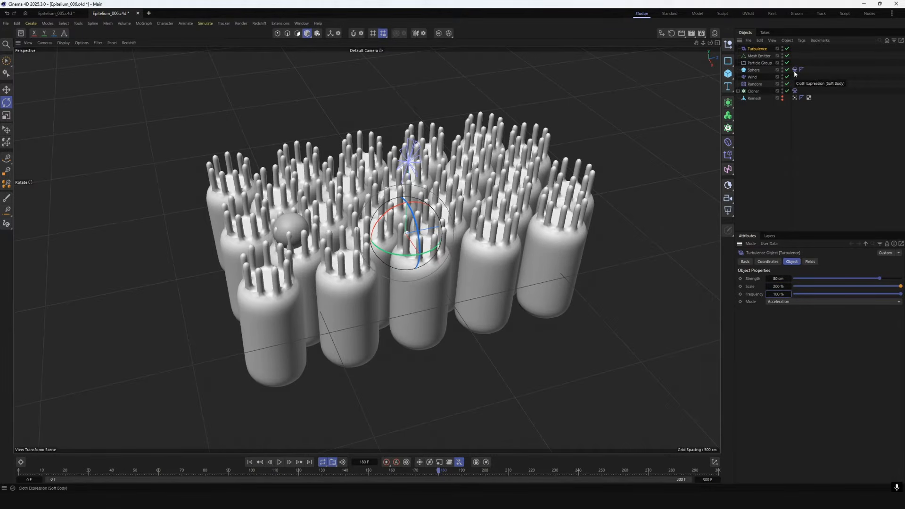
Replay the simulation from the start to check how Turbulence affects the particles and cilia
{"action": "left_click", "coordinate": [279, 463]}
{"action": "left_click", "coordinate": [253, 462]}
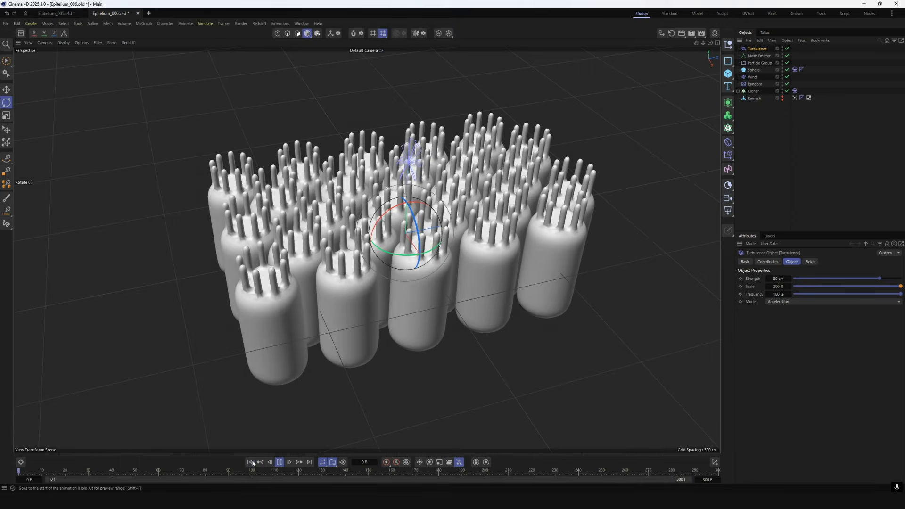
{"action": "left_click", "coordinate": [603, 343]}
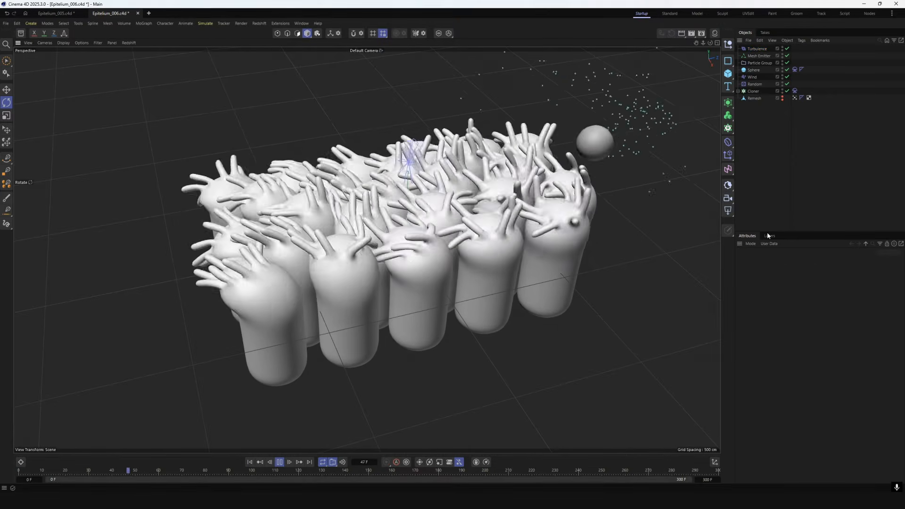
{"action": "left_click", "coordinate": [281, 463]}
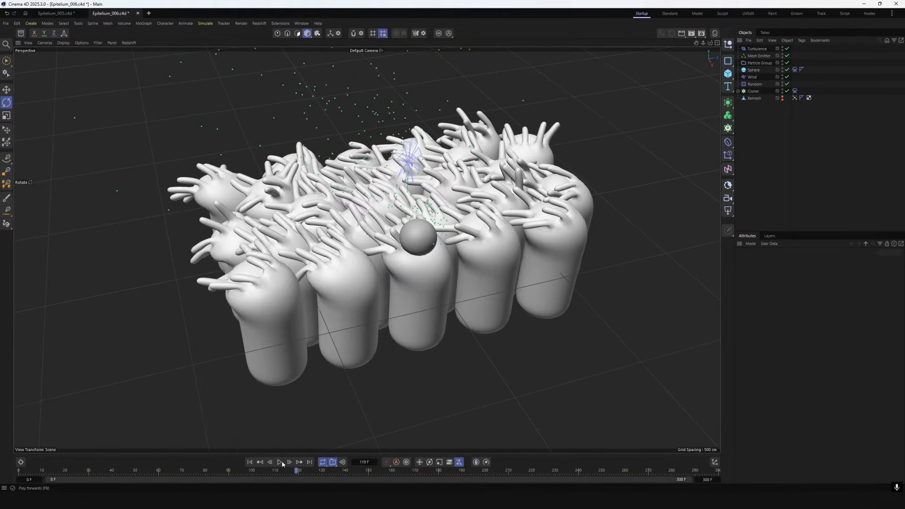
Add a Data Mapper modifier mapping particle Age from 0 to 60 F to Velocity Speed from 0 to 200 cm, and preview it
{"action": "left_click", "coordinate": [758, 63]}
{"action": "left_click", "coordinate": [144, 23]}
{"action": "mouse_move", "coordinate": [230, 113]}
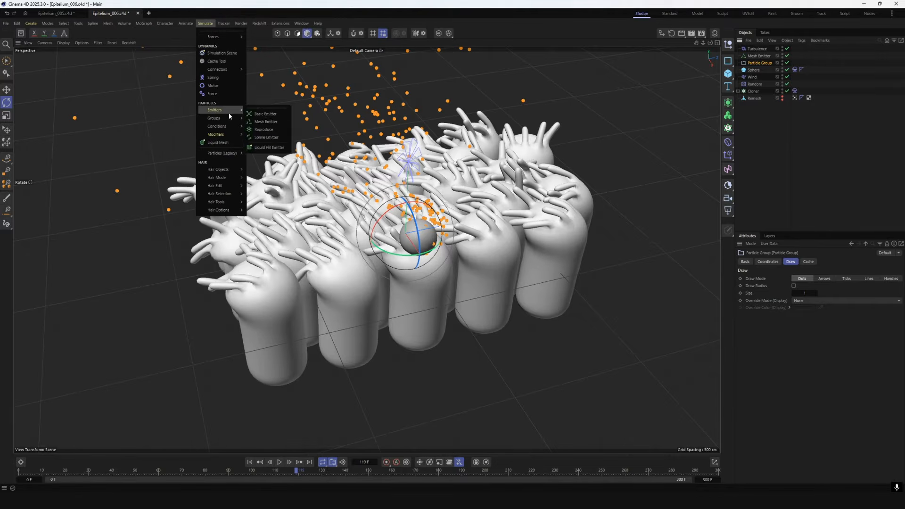
{"action": "mouse_move", "coordinate": [233, 135]}
{"action": "left_click", "coordinate": [271, 156]}
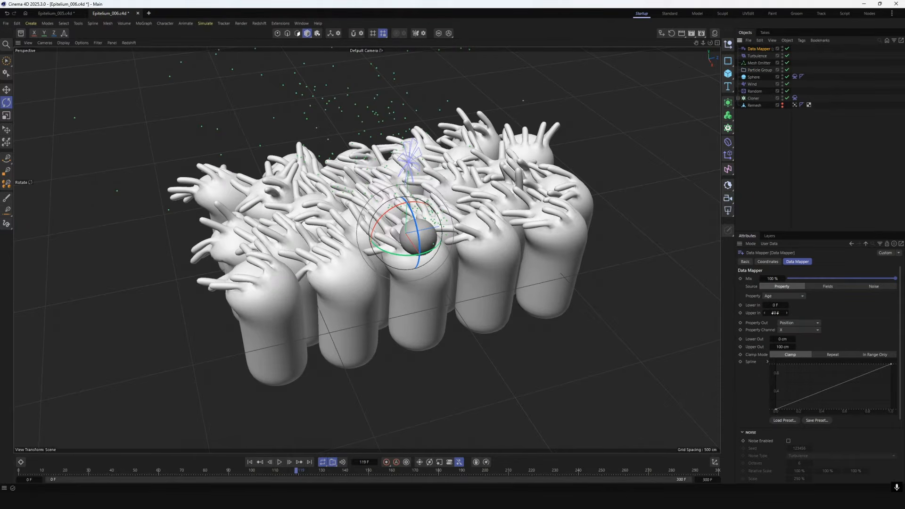
{"action": "left_click", "coordinate": [793, 323]}
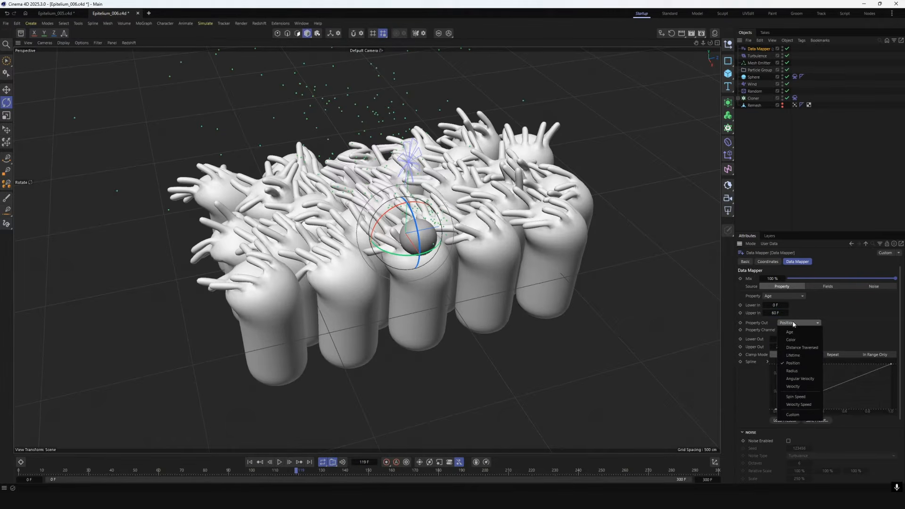
{"action": "left_click", "coordinate": [808, 404]}
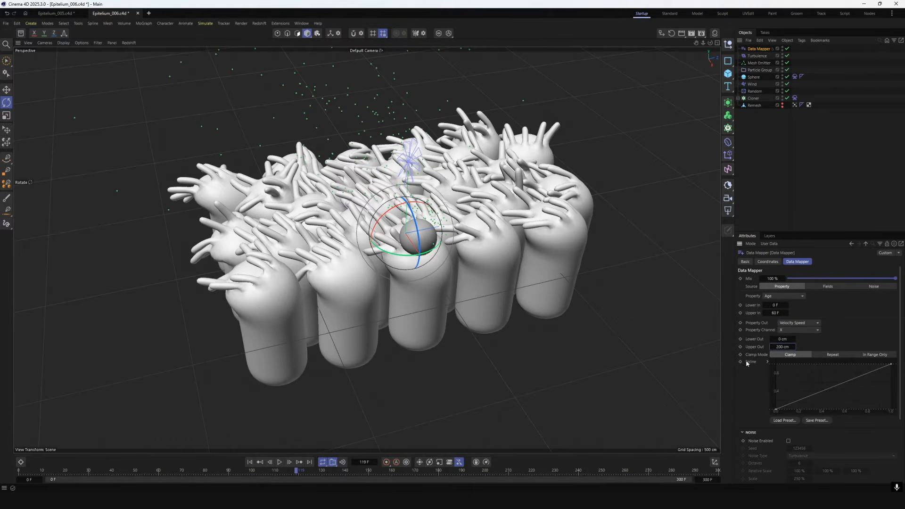
{"action": "left_click", "coordinate": [279, 462]}
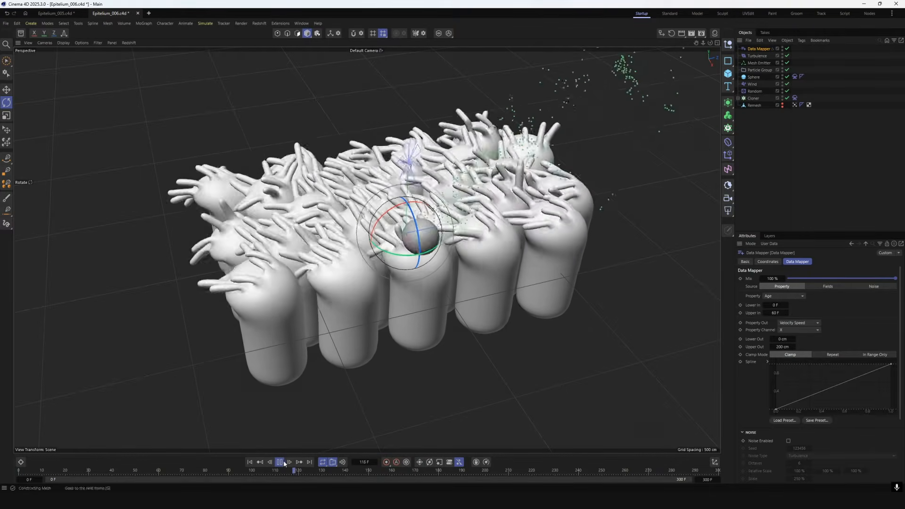
{"action": "key", "text": "space"}
Exclude Turbulence from the forces of the Cloner's Soft Body tag and move Turbulence above Data Mapper in the hierarchy
{"action": "left_click", "coordinate": [795, 98]}
{"action": "left_click", "coordinate": [786, 269]}
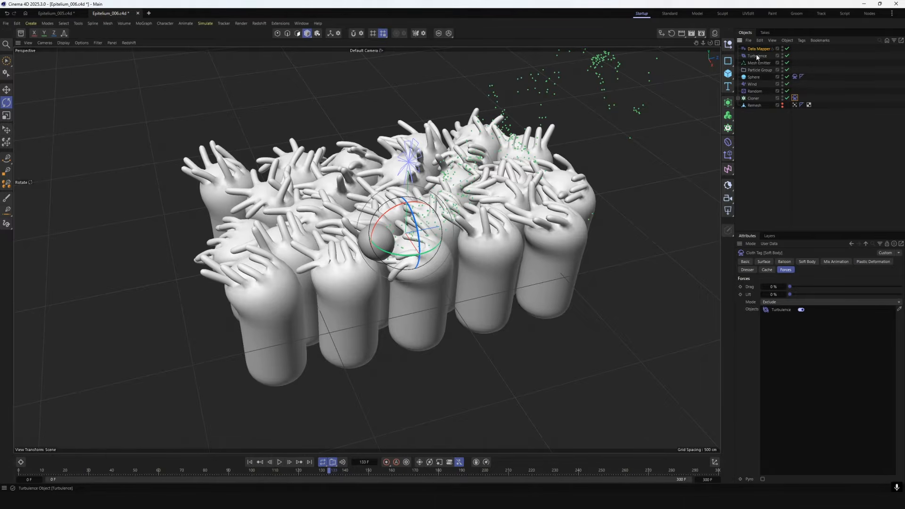
{"action": "left_click_drag", "start_coordinate": [758, 56], "coordinate": [754, 48]}
Replay the simulation from the first frame to check the particle trail behind the Sphere, and stop playback
{"action": "key", "text": "shift+f"}
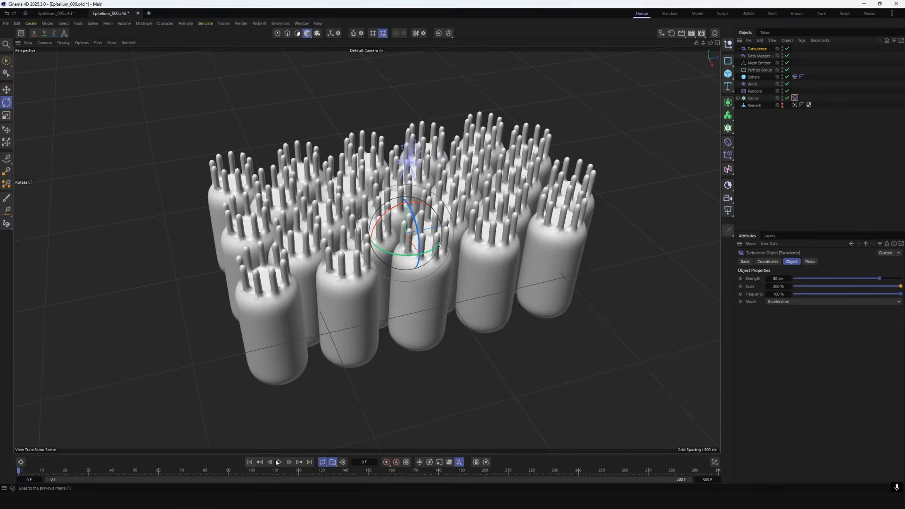
{"action": "key", "text": "F8"}
{"action": "left_click", "coordinate": [899, 197]}
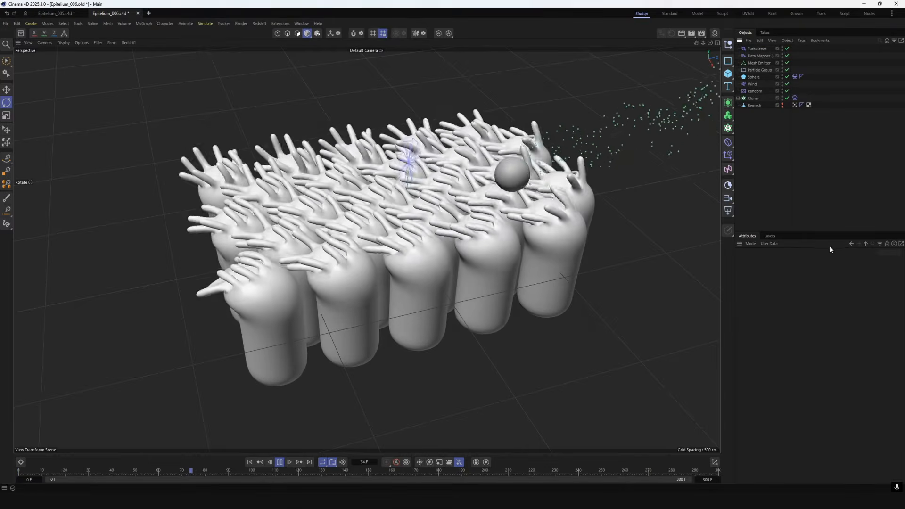
{"action": "left_click", "coordinate": [279, 466]}
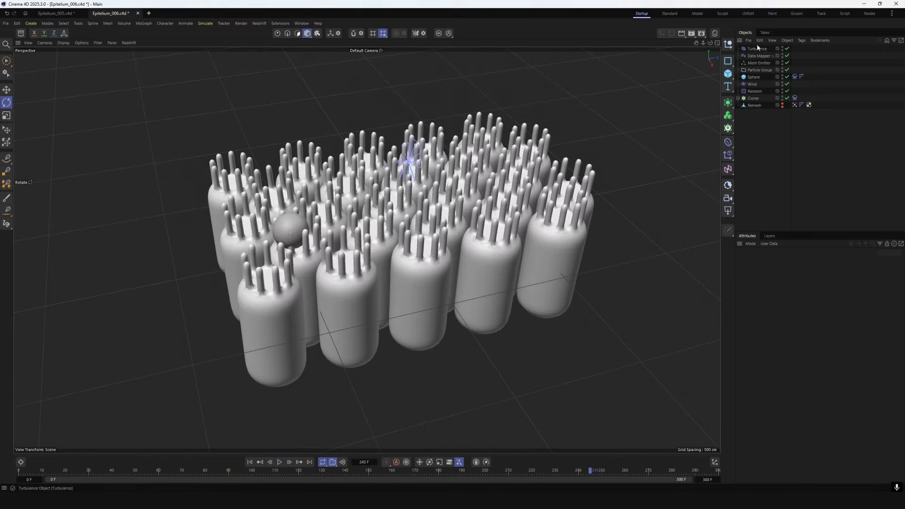
Add a Reproduce particle emitter and nest it under the Mesh Emitter's Particle Group
{"action": "left_click", "coordinate": [202, 24]}
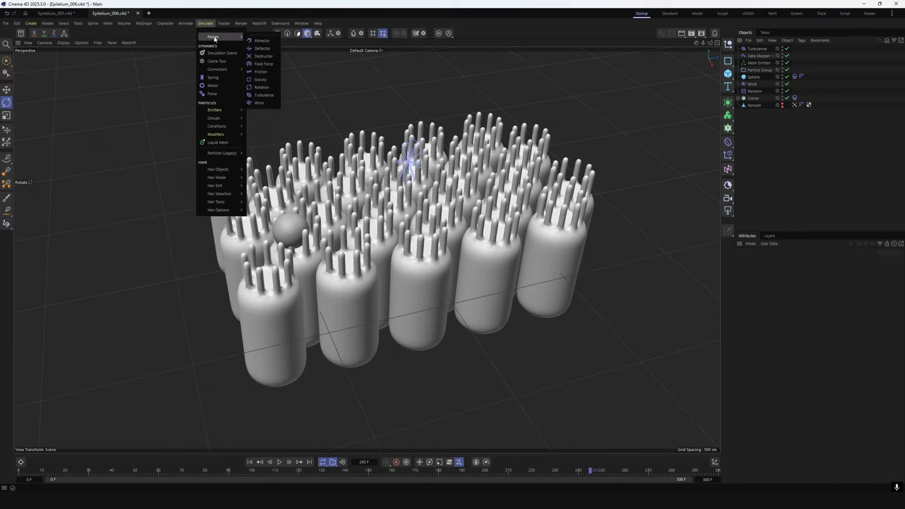
{"action": "mouse_move", "coordinate": [231, 110]}
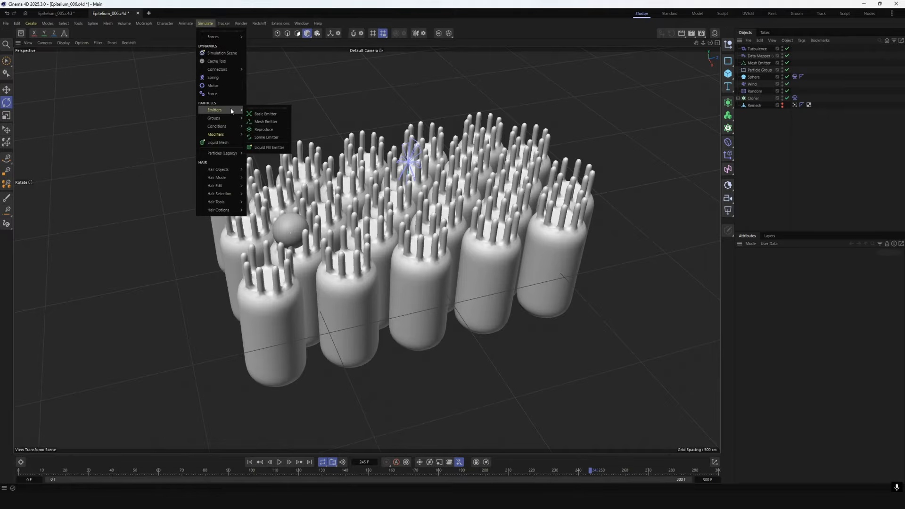
{"action": "left_click", "coordinate": [272, 129]}
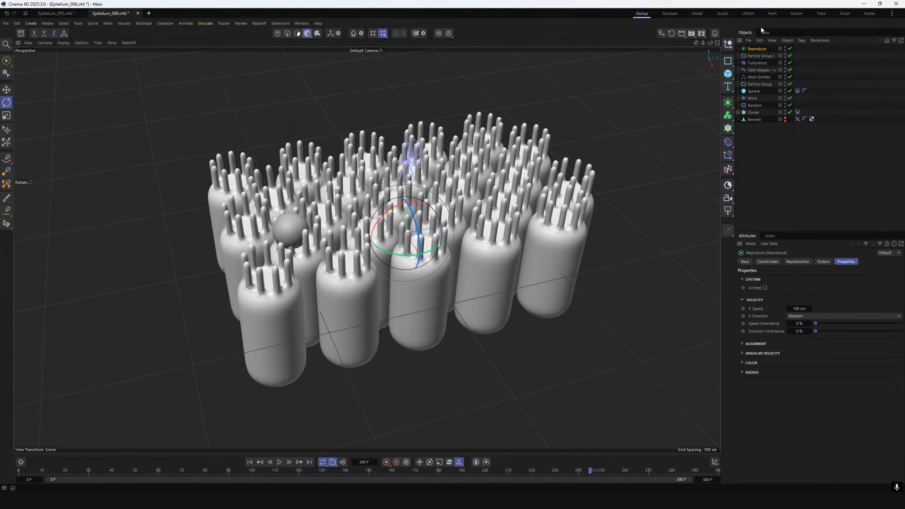
{"action": "left_click", "coordinate": [757, 83]}
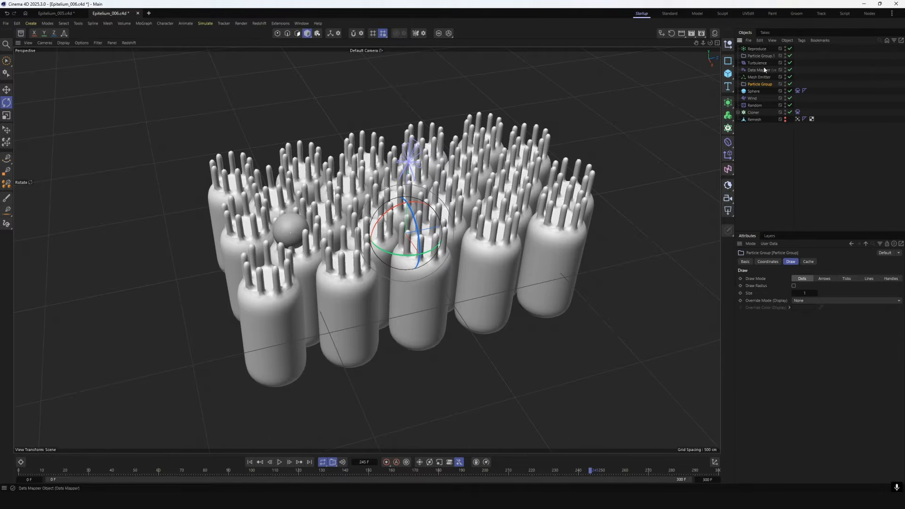
{"action": "left_click_drag", "start_coordinate": [757, 85], "coordinate": [757, 85]}
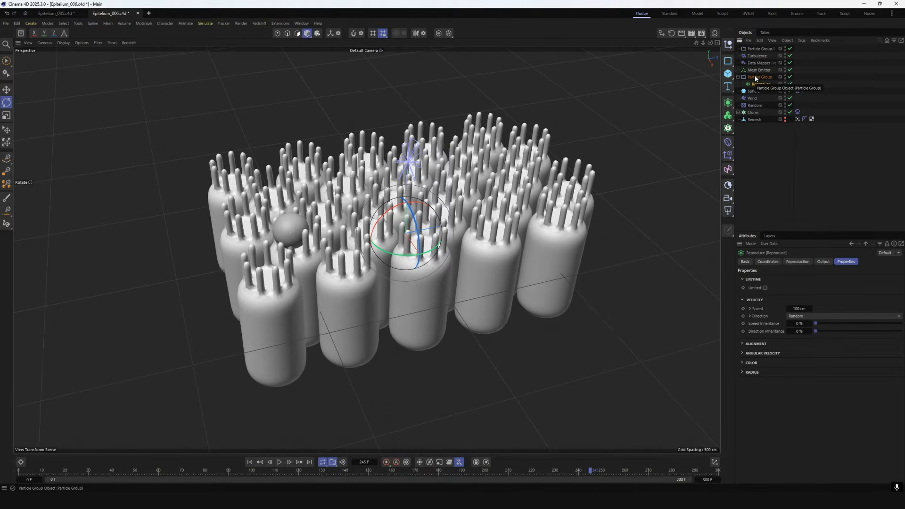
Set Reproduce to Constant mode with an Offset of 1 cm, replaying the simulation from the start to check the reproduced particles
{"action": "left_click", "coordinate": [846, 261]}
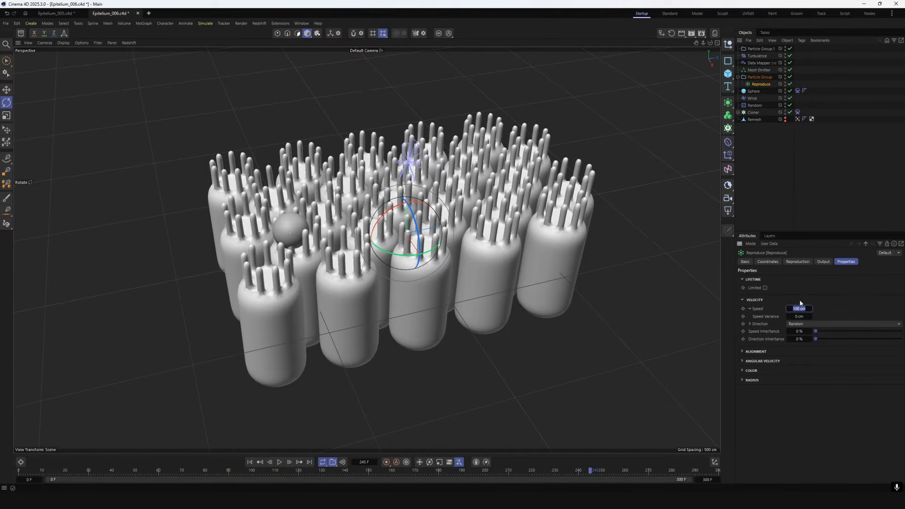
{"action": "left_click", "coordinate": [798, 262]}
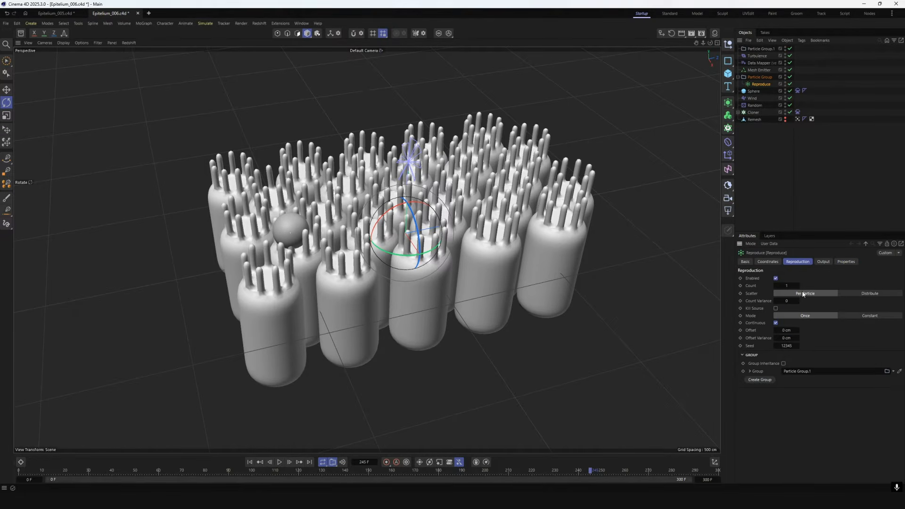
{"action": "left_click", "coordinate": [279, 462]}
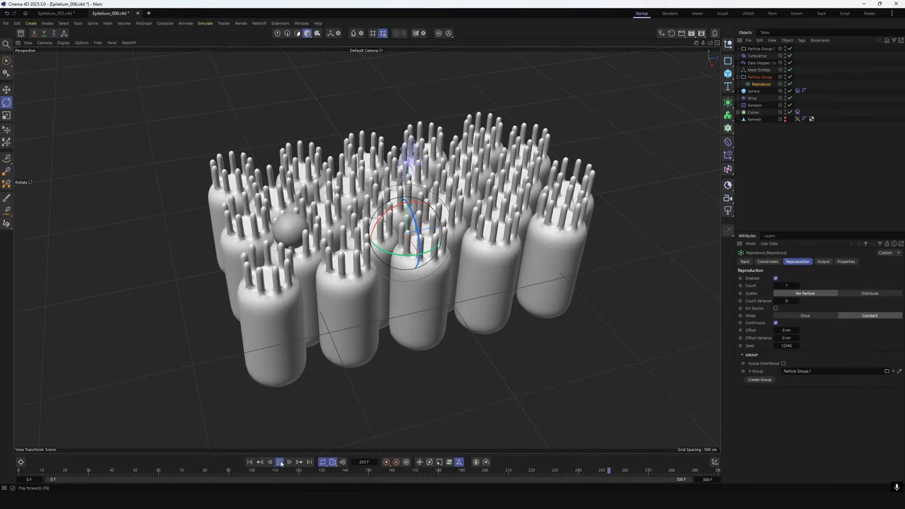
{"action": "left_click", "coordinate": [250, 462]}
{"action": "left_click", "coordinate": [590, 370]}
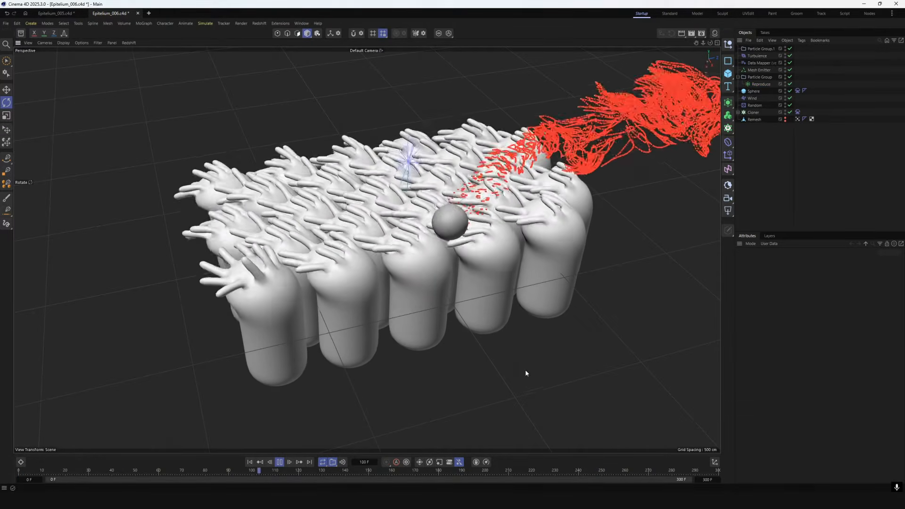
{"action": "left_click", "coordinate": [278, 463]}
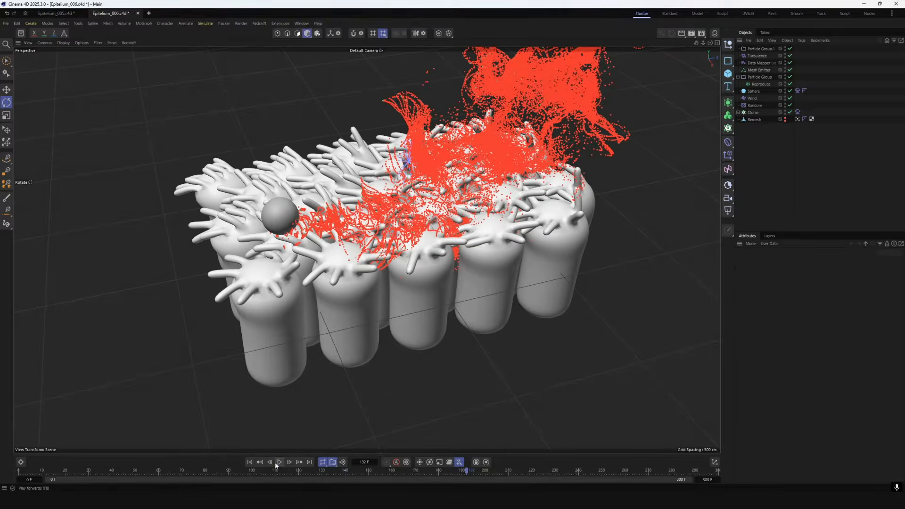
{"action": "left_click", "coordinate": [761, 84]}
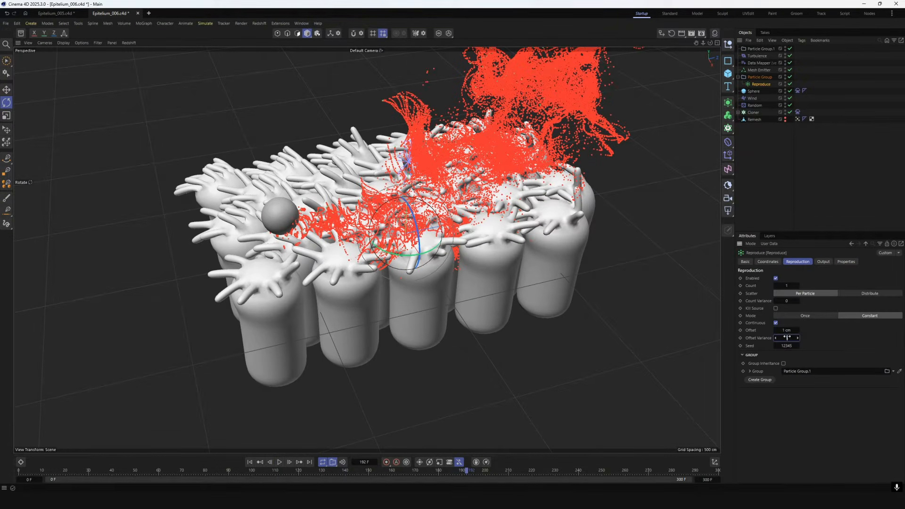
{"action": "left_click", "coordinate": [824, 262]}
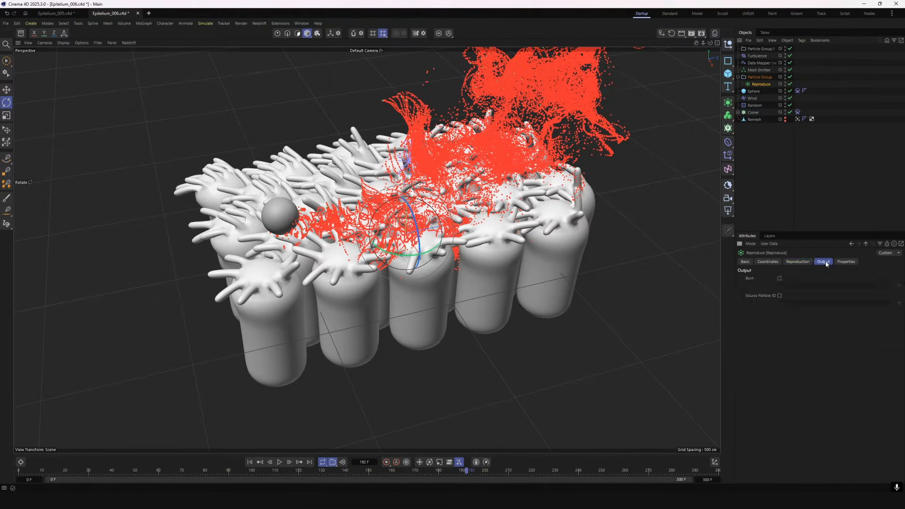
Return to the first frame and add a Turbulence force with 5 cm strength as a child of Particle Group.1
{"action": "left_click", "coordinate": [758, 49]}
{"action": "key", "text": "shift+f"}
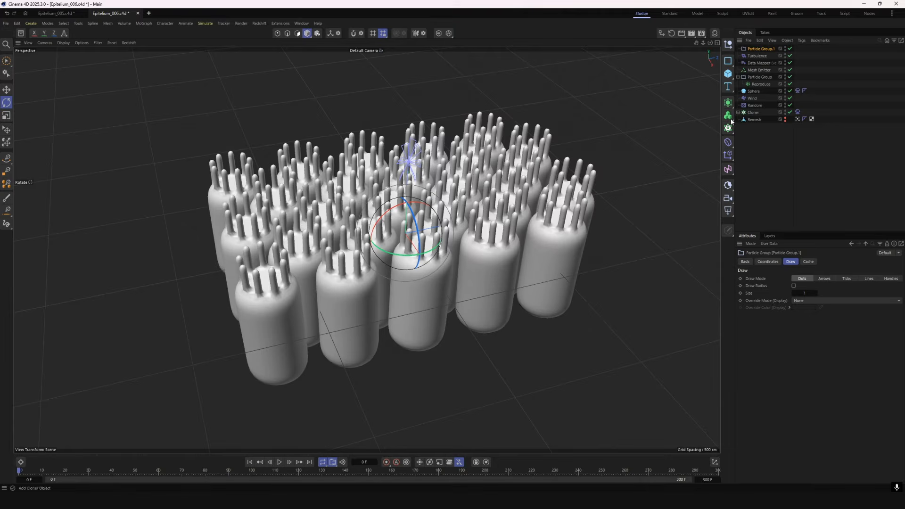
{"action": "left_click", "coordinate": [199, 24]}
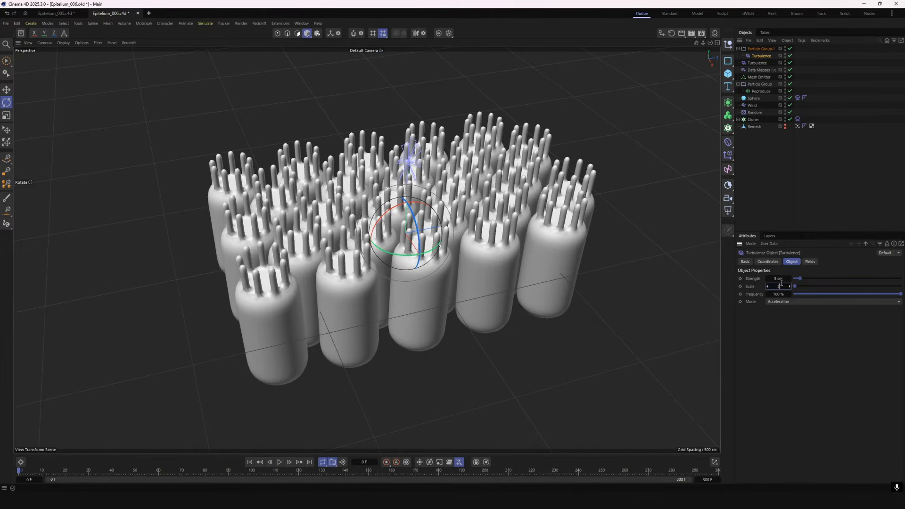
Add a Friction force under Particle Group.1 with Strength 20, Angular Strength 10 and Force mode
{"action": "left_click", "coordinate": [764, 48]}
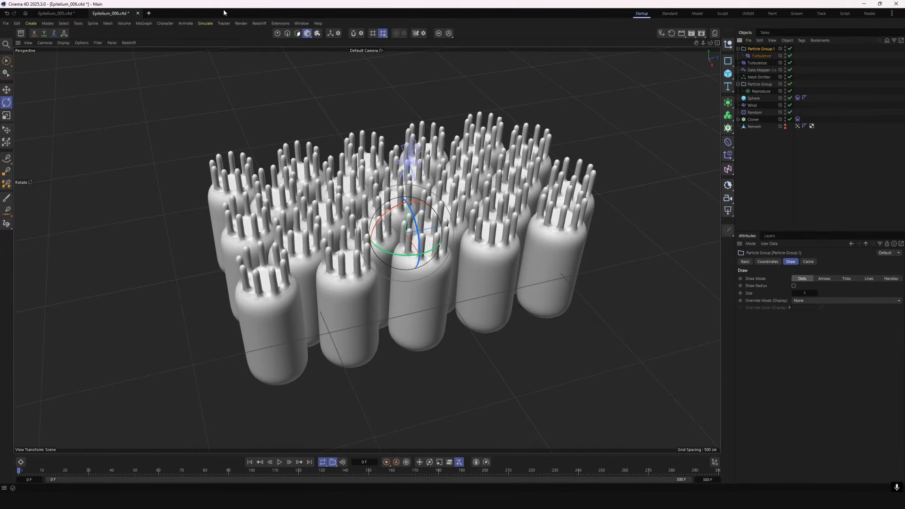
{"action": "left_click", "coordinate": [204, 24]}
{"action": "mouse_move", "coordinate": [215, 37]}
{"action": "left_click", "coordinate": [270, 76]}
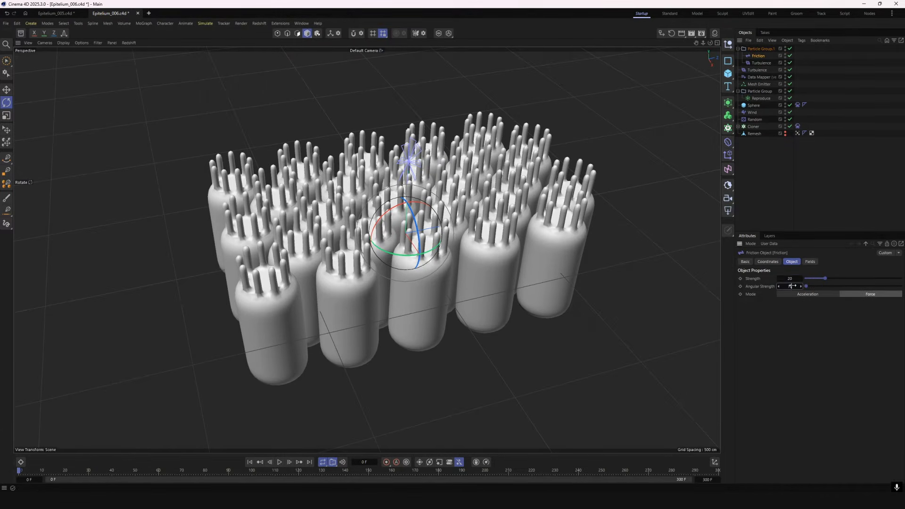
{"action": "key", "text": "Return"}
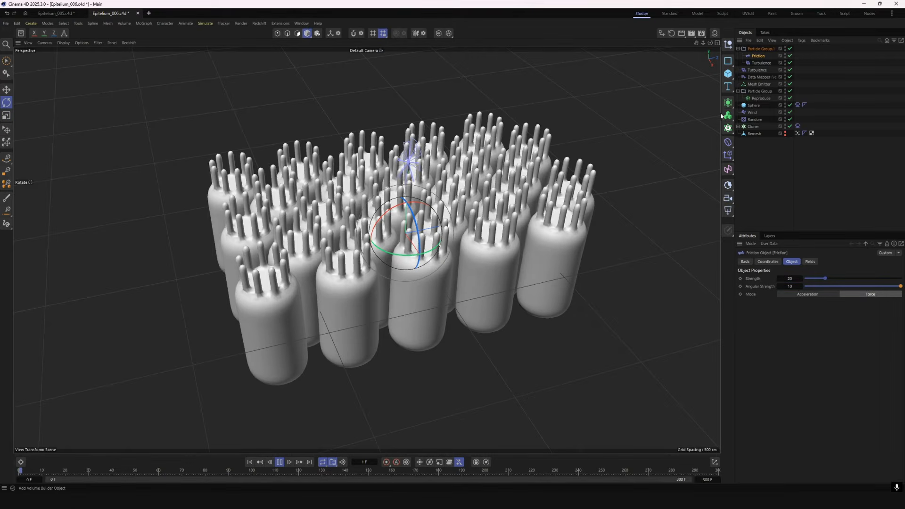
Exclude Friction from the forces of the Cloner and Sphere Soft Body tags, and preview the simulation
{"action": "left_click", "coordinate": [798, 126]}
{"action": "left_click_drag", "start_coordinate": [757, 59], "coordinate": [783, 315]}
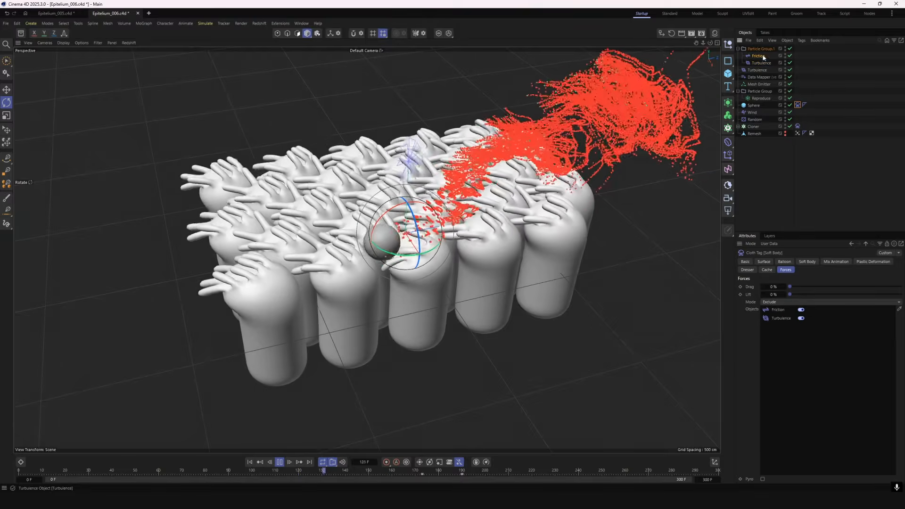
{"action": "left_click", "coordinate": [761, 49]}
{"action": "left_click", "coordinate": [759, 56]}
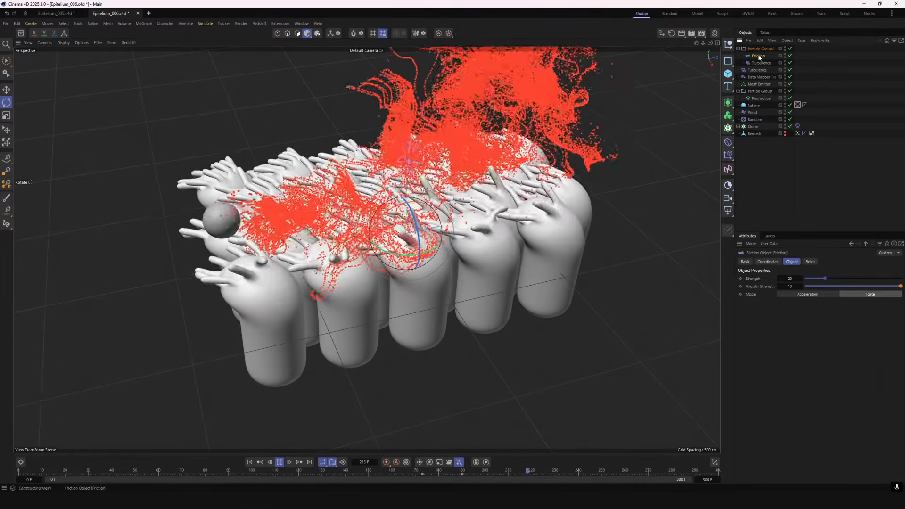
{"action": "left_click", "coordinate": [662, 237]}
{"action": "left_click", "coordinate": [252, 463]}
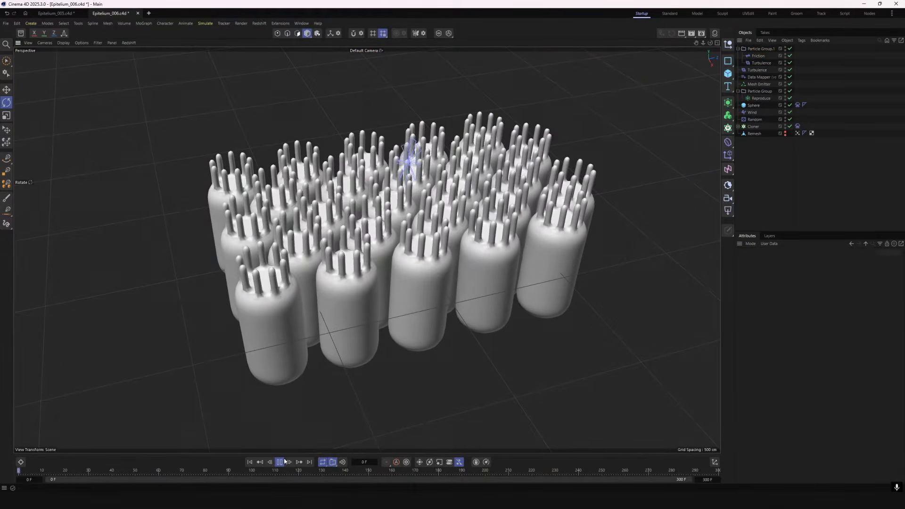
Set a Mesh Emitter parameter to 20 and replay the simulation to check the emitted particles
{"action": "left_click", "coordinate": [759, 84]}
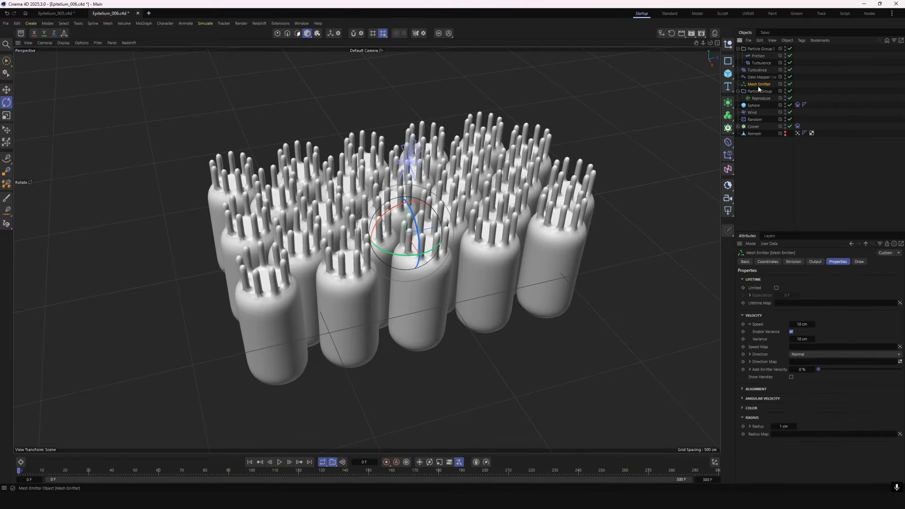
{"action": "left_click", "coordinate": [819, 262]}
{"action": "left_click", "coordinate": [797, 262]}
{"action": "left_click", "coordinate": [843, 263]}
{"action": "type", "text": "20"}
{"action": "key", "text": "Return"}
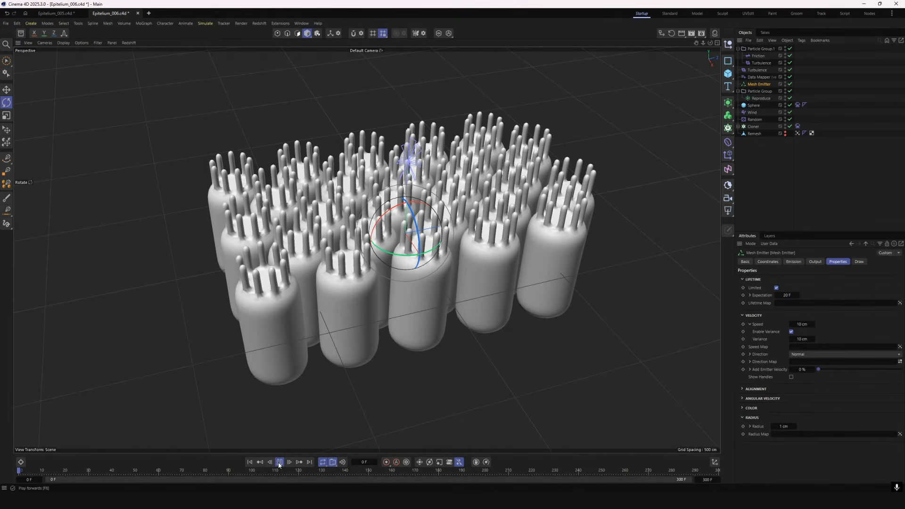
{"action": "left_click", "coordinate": [753, 92]}
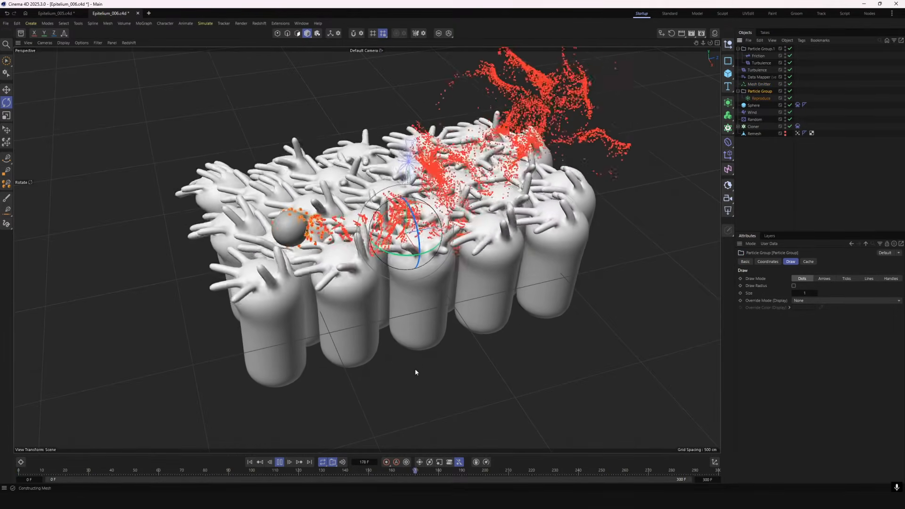
{"action": "left_click", "coordinate": [279, 463]}
Add a Condition for particle Age Greater Than 30 F above Data Mapper and nest Wind beneath it
{"action": "left_click", "coordinate": [755, 51]}
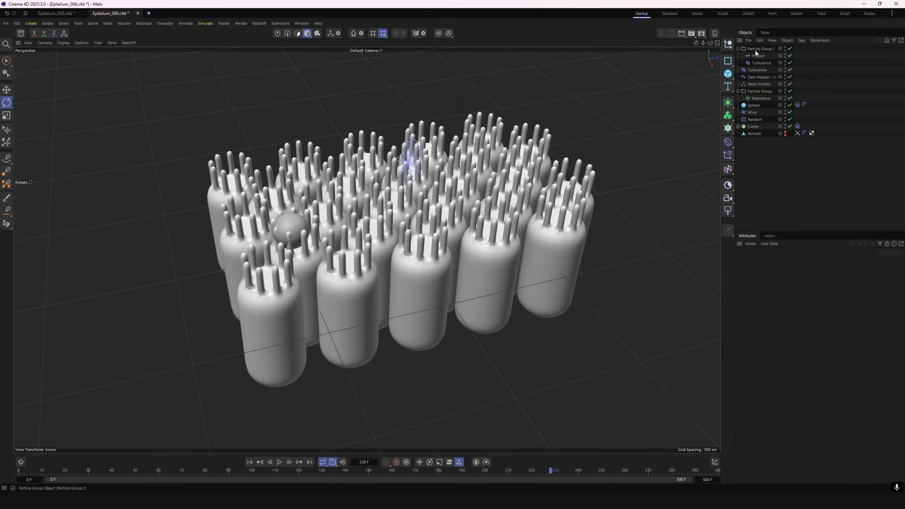
{"action": "left_click", "coordinate": [205, 23]}
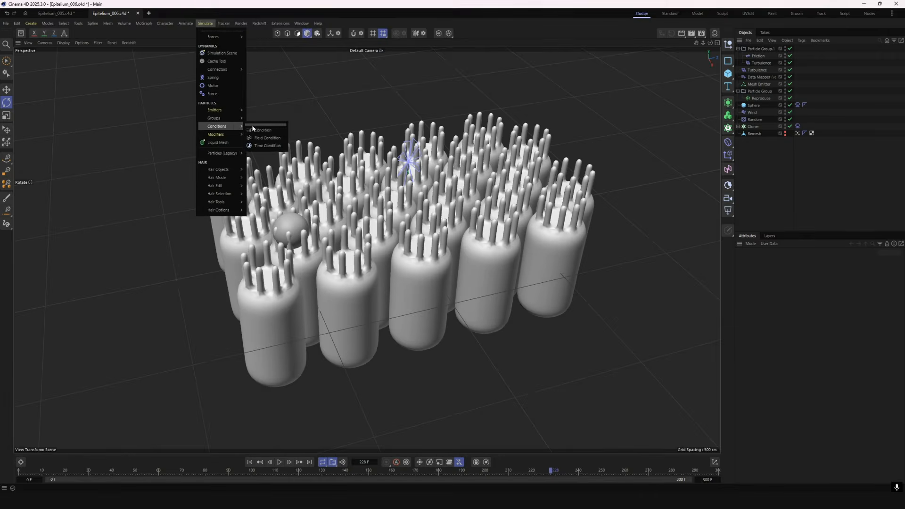
{"action": "left_click", "coordinate": [253, 129]}
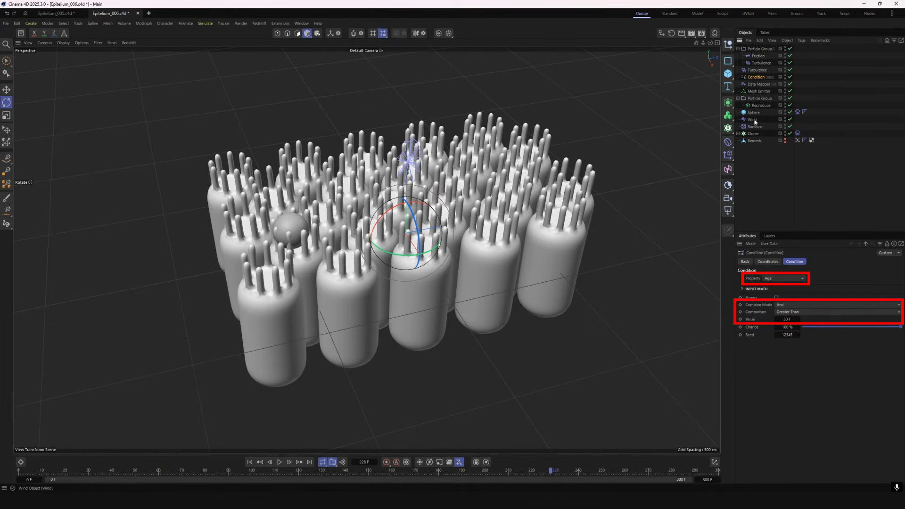
{"action": "left_click_drag", "start_coordinate": [755, 79], "coordinate": [755, 78]}
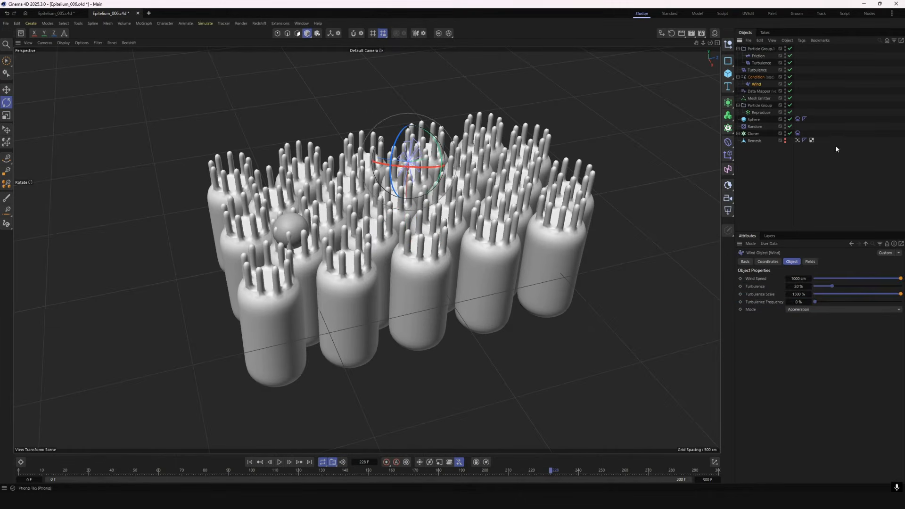
{"action": "left_click", "coordinate": [842, 167]}
Replay the simulation to check how the conditioned Wind moves the particles, and return to the first frame
{"action": "left_click", "coordinate": [280, 462]}
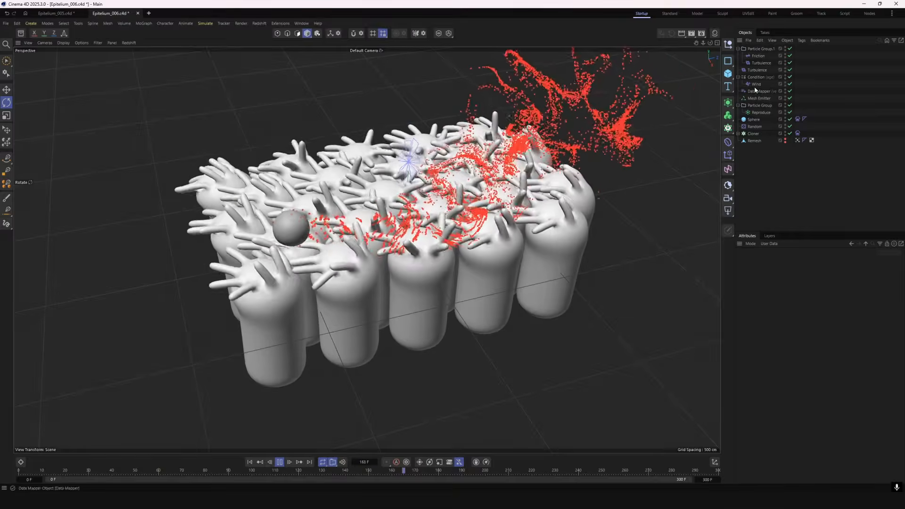
{"action": "left_click", "coordinate": [756, 84]}
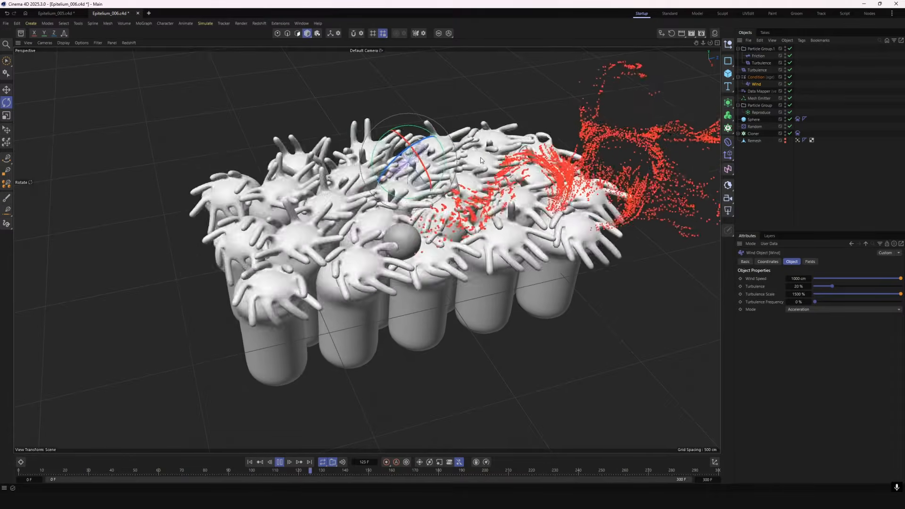
{"action": "left_click", "coordinate": [280, 462]}
{"action": "left_click", "coordinate": [250, 462]}
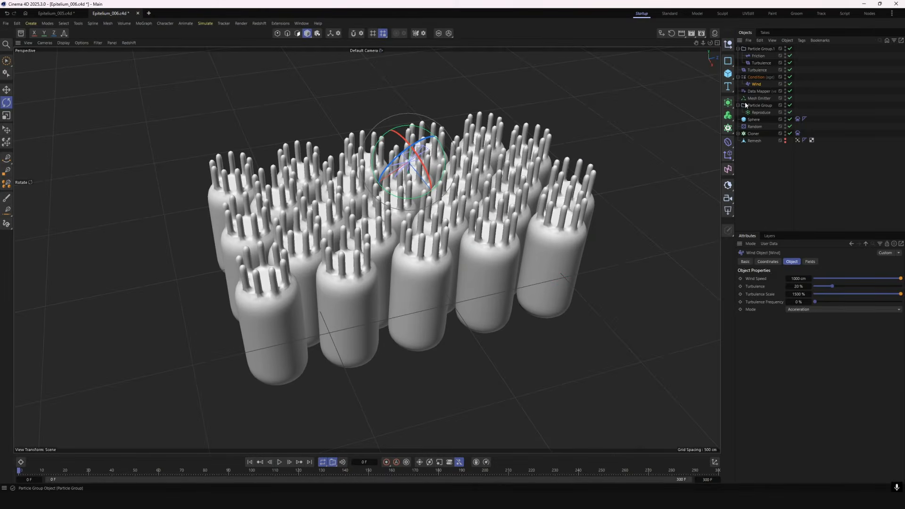
Try Data Mapper Lower Out values of 50 cm and 150 cm, previewing the particles with each
{"action": "left_click", "coordinate": [757, 91]}
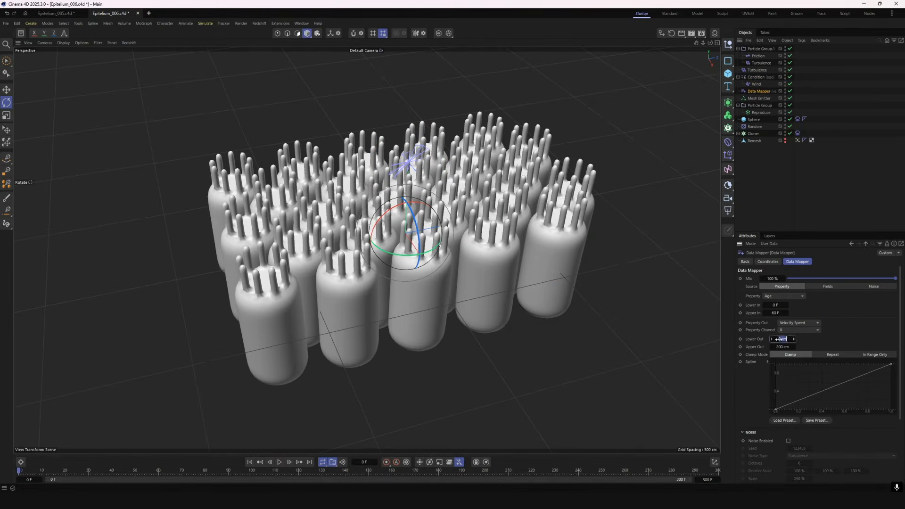
{"action": "left_click", "coordinate": [280, 462]}
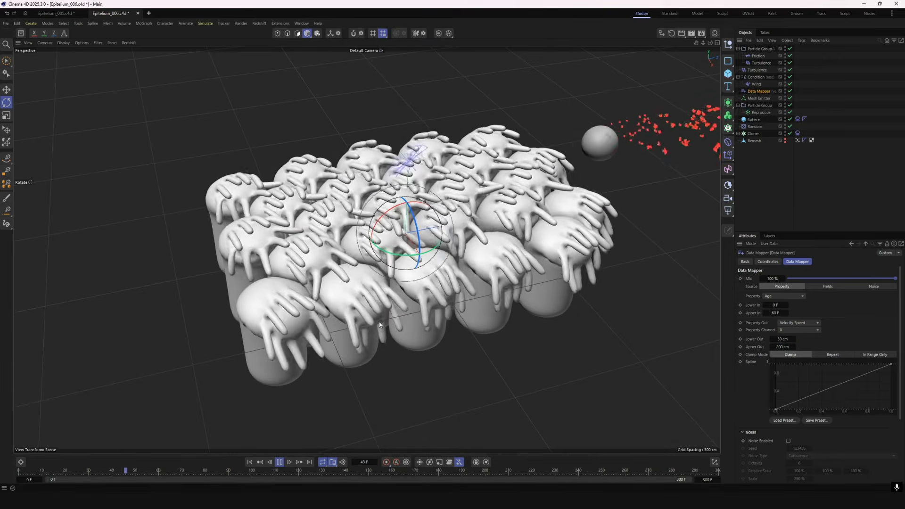
{"action": "double_click", "coordinate": [783, 339]}
{"action": "type", "text": "150"}
{"action": "key", "text": "Return"}
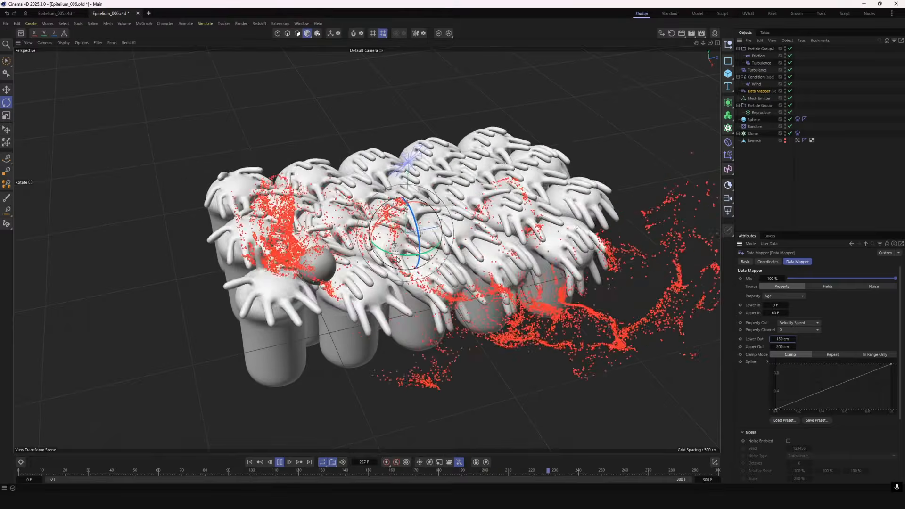
{"action": "left_click", "coordinate": [755, 84]}
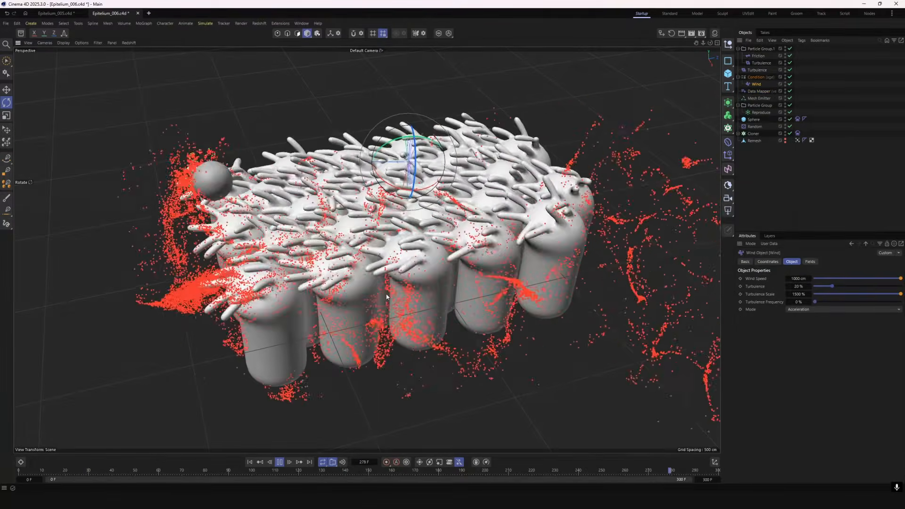
{"action": "left_click", "coordinate": [263, 462]}
{"action": "left_click", "coordinate": [252, 463]}
Set the Data Mapper's Lower Out to 80 cm, save the scene and switch to Epitelium_005.c4d
{"action": "left_click", "coordinate": [760, 91]}
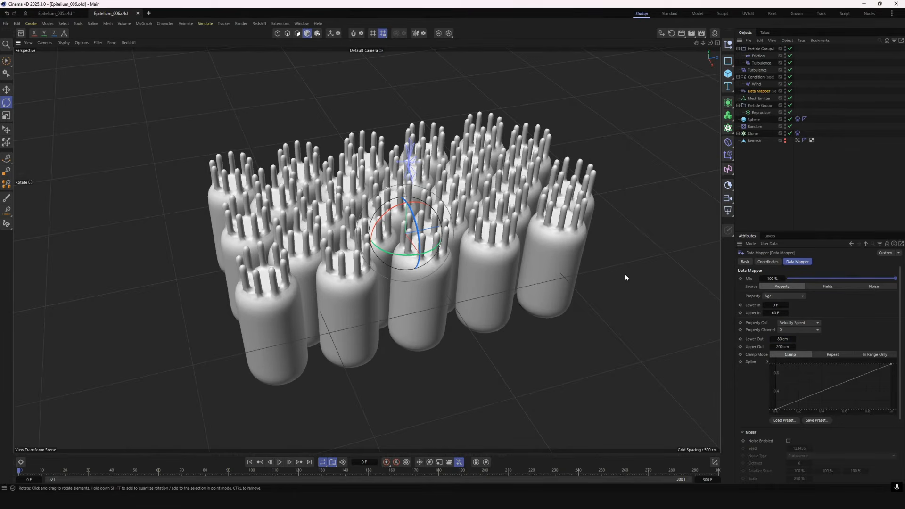
{"action": "left_click", "coordinate": [61, 12]}
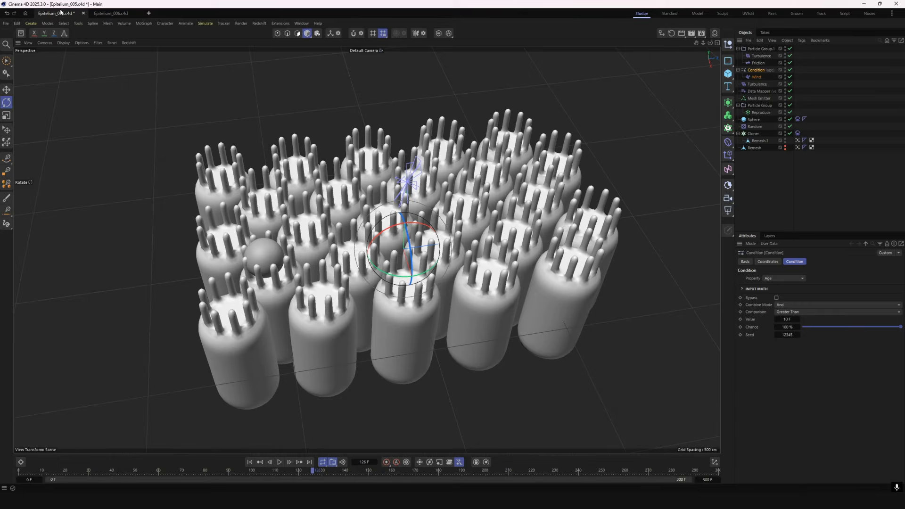
Switch to Epitelium_006.c4d, collapse the particle groups and move the Condition above Turbulence in the object hierarchy
{"action": "left_click", "coordinate": [110, 13]}
{"action": "left_click", "coordinate": [739, 49]}
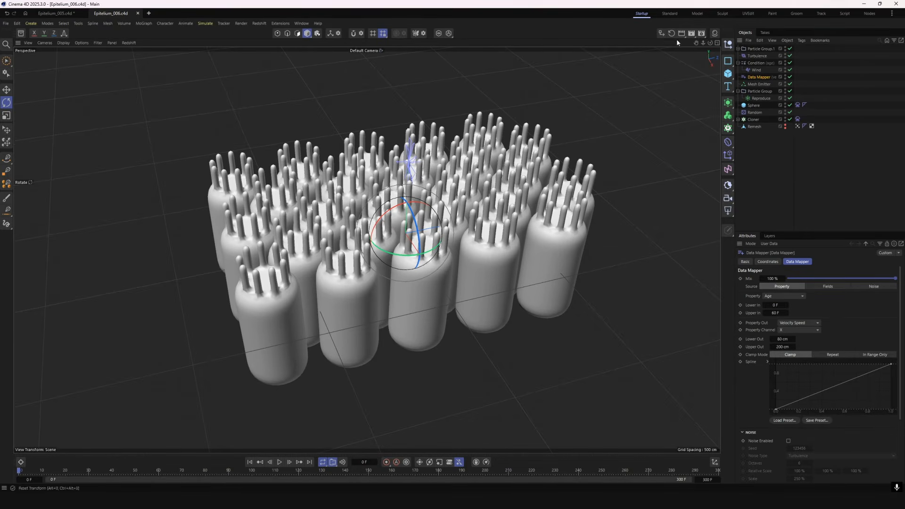
{"action": "left_click", "coordinate": [738, 63]}
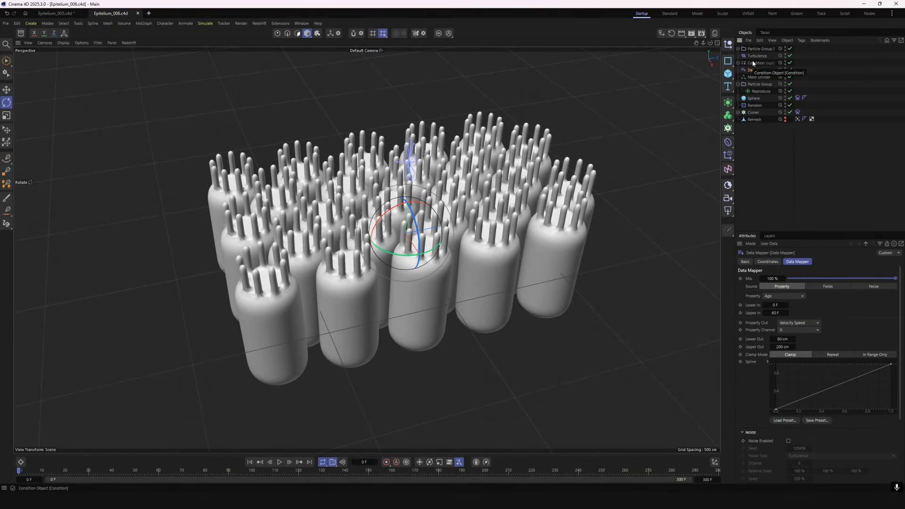
{"action": "left_click_drag", "start_coordinate": [751, 54], "coordinate": [750, 53]}
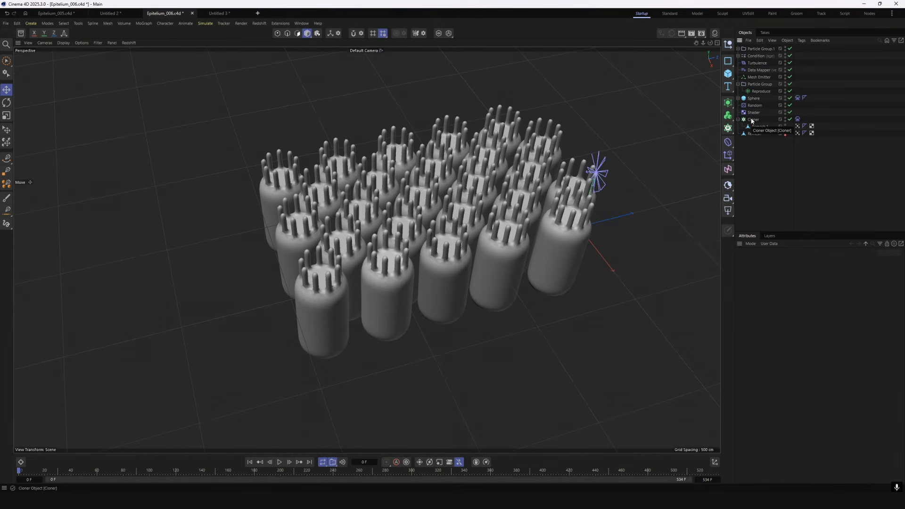
Enlarge the Cloner's honeycomb array to a Count Width of 16 and a Count Height of 25
{"action": "left_click", "coordinate": [753, 120]}
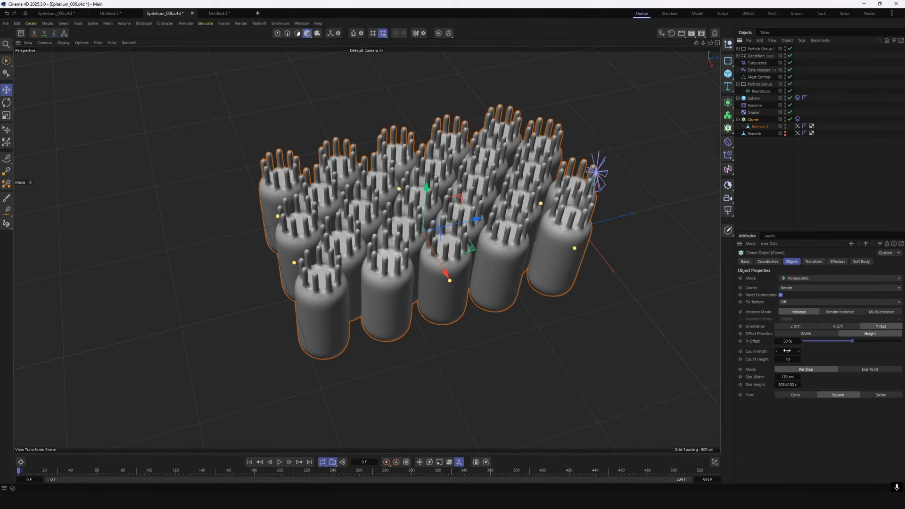
{"action": "type", "text": "16"}
{"action": "key", "text": "Return"}
{"action": "type", "text": "25"}
{"action": "key", "text": "Return"}
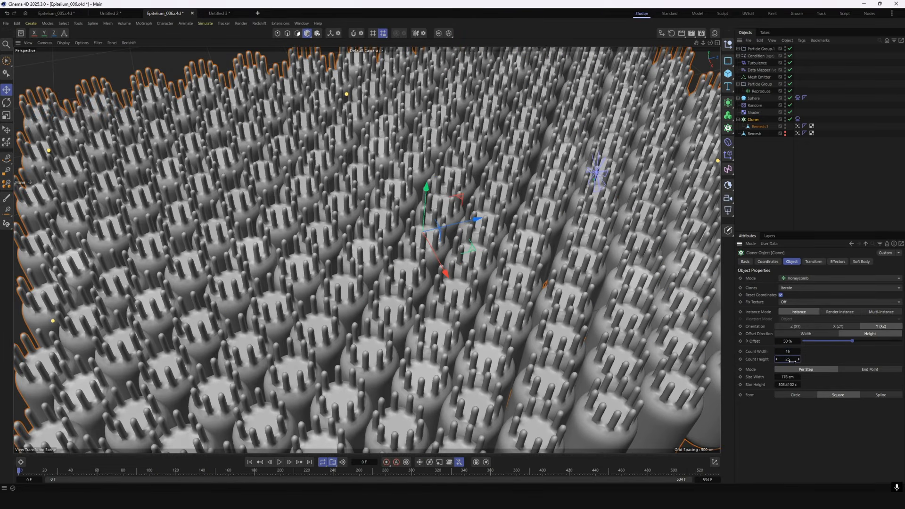
{"action": "left_click", "coordinate": [834, 178]}
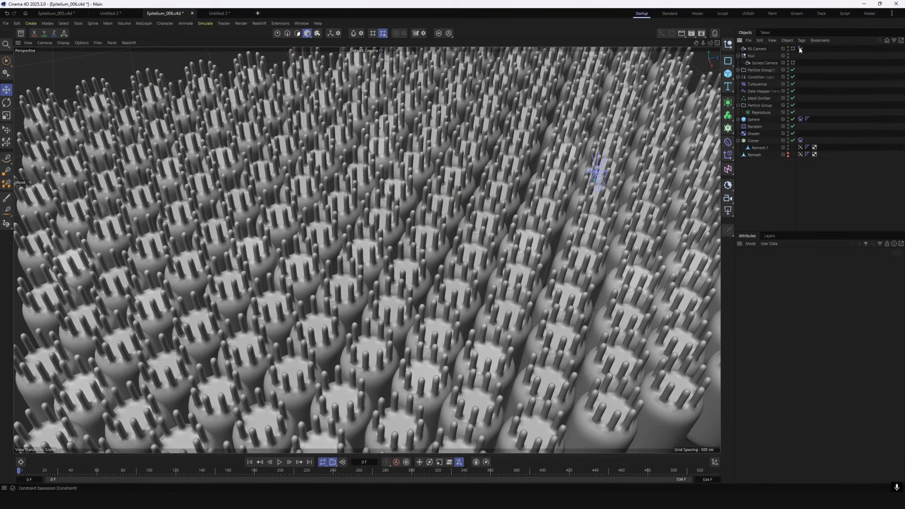
Look through the RS Camera, preview the simulation briefly and return to the first frame
{"action": "left_click", "coordinate": [793, 50]}
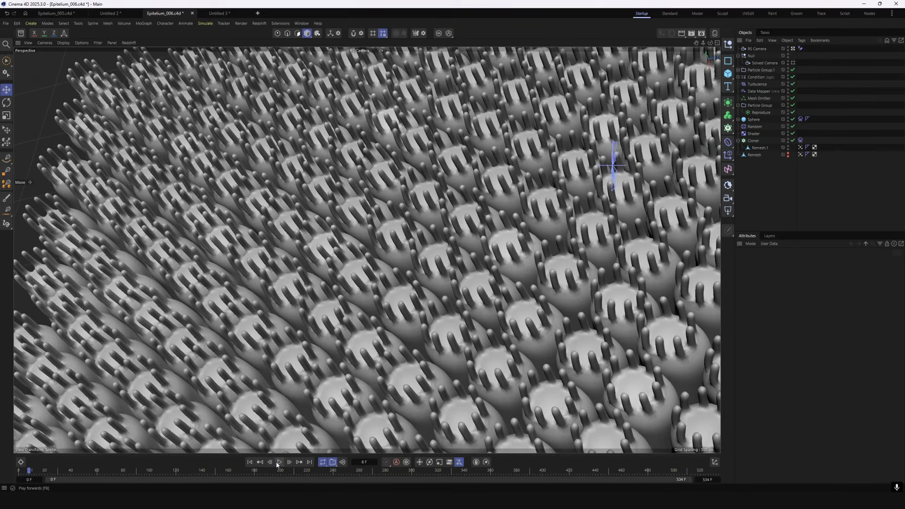
{"action": "left_click", "coordinate": [280, 462]}
{"action": "left_click", "coordinate": [250, 462]}
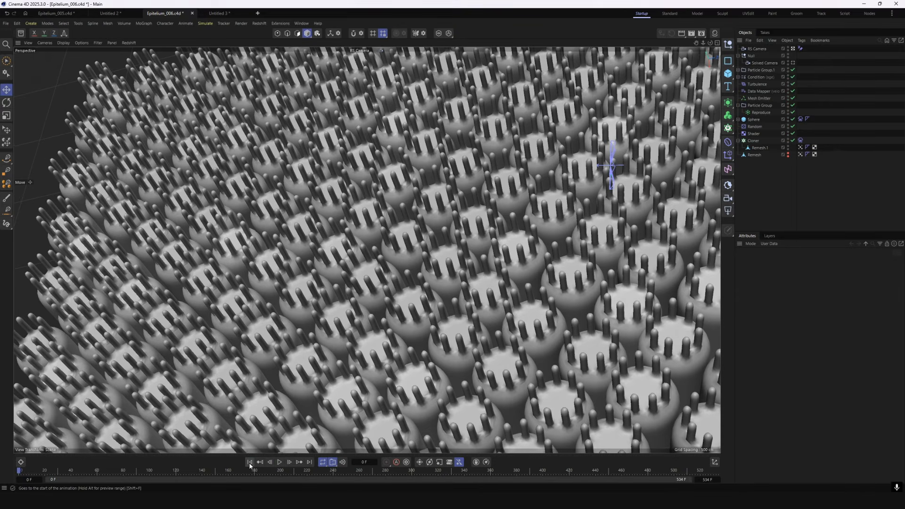
Cache the whole scene's simulation from the Soft Body tags of the Cloner and Sphere
{"action": "left_click", "coordinate": [801, 141]}
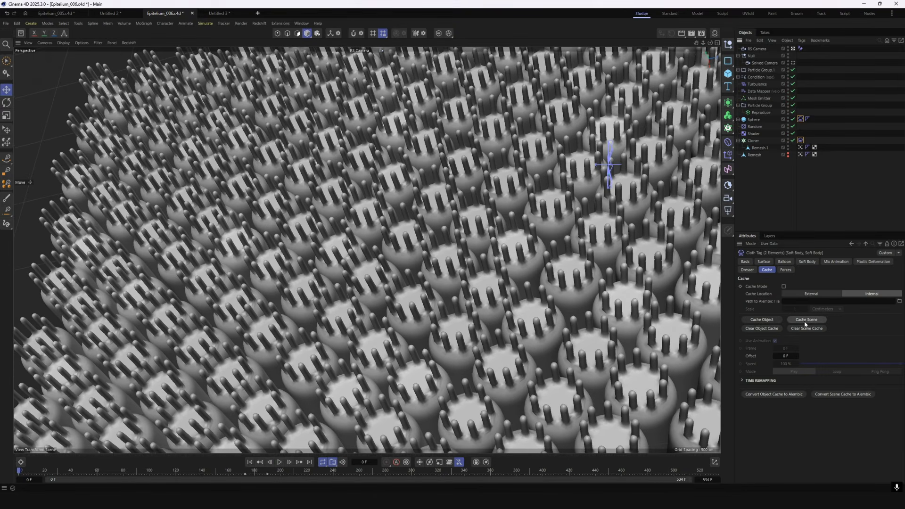
{"action": "left_click", "coordinate": [806, 320]}
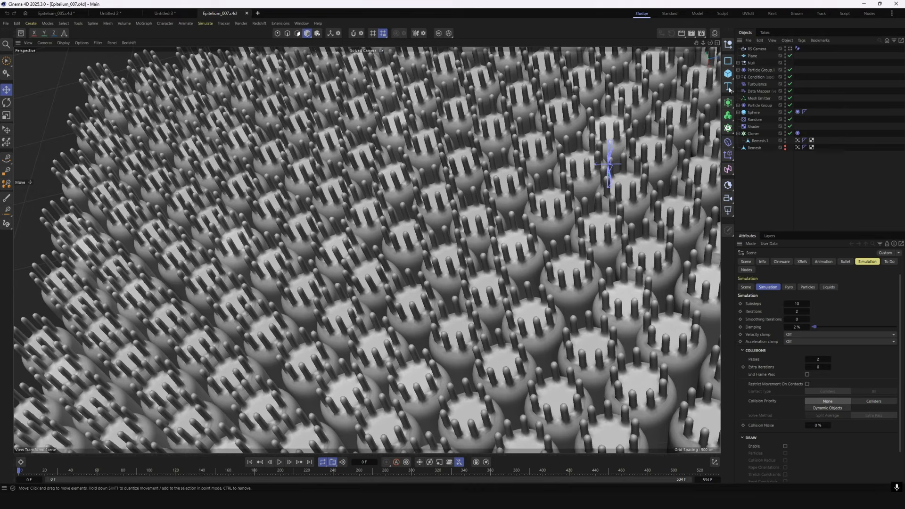
Activate the RS Camera in Epitelium_007.c4d and play the simulation to review the bending cilia
{"action": "left_click", "coordinate": [739, 63]}
{"action": "left_click", "coordinate": [794, 49]}
{"action": "left_click", "coordinate": [280, 462]}
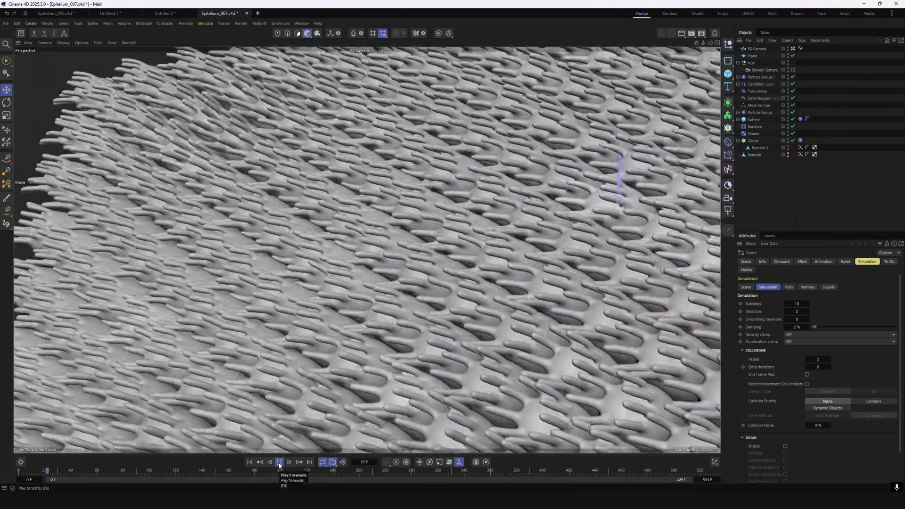